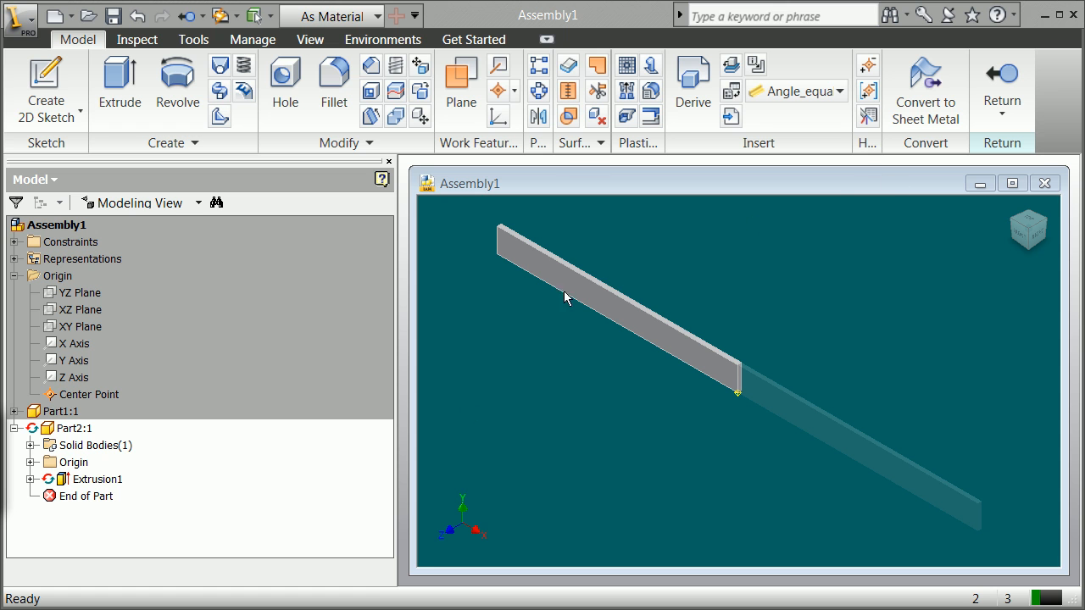
Step: Collapse the Origin folder and the Part1 and Part2 nodes in the model browser
click(13, 412)
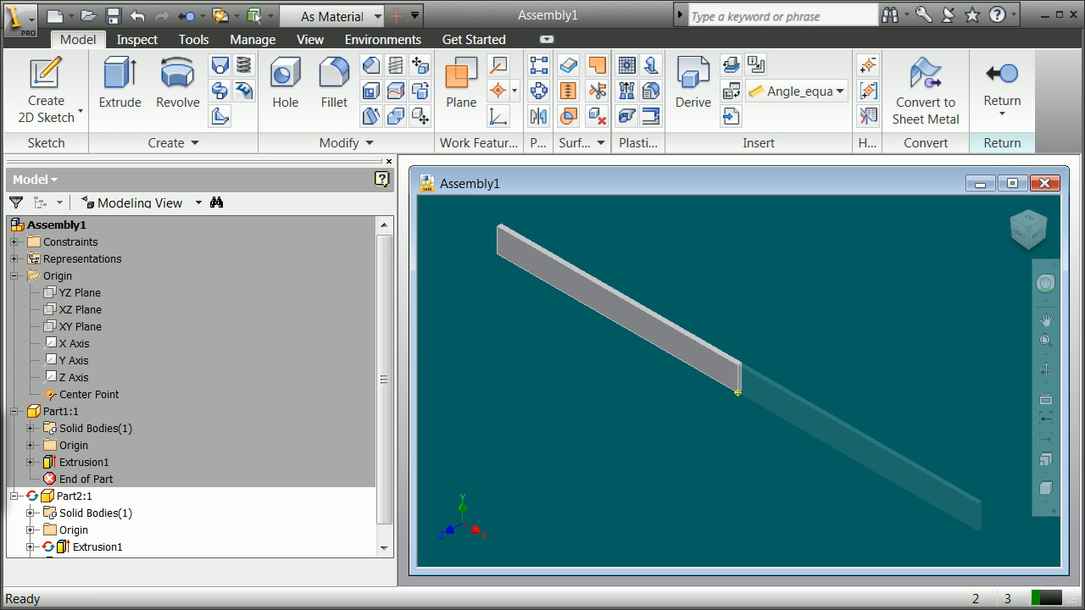
click(74, 496)
right_click(705, 359)
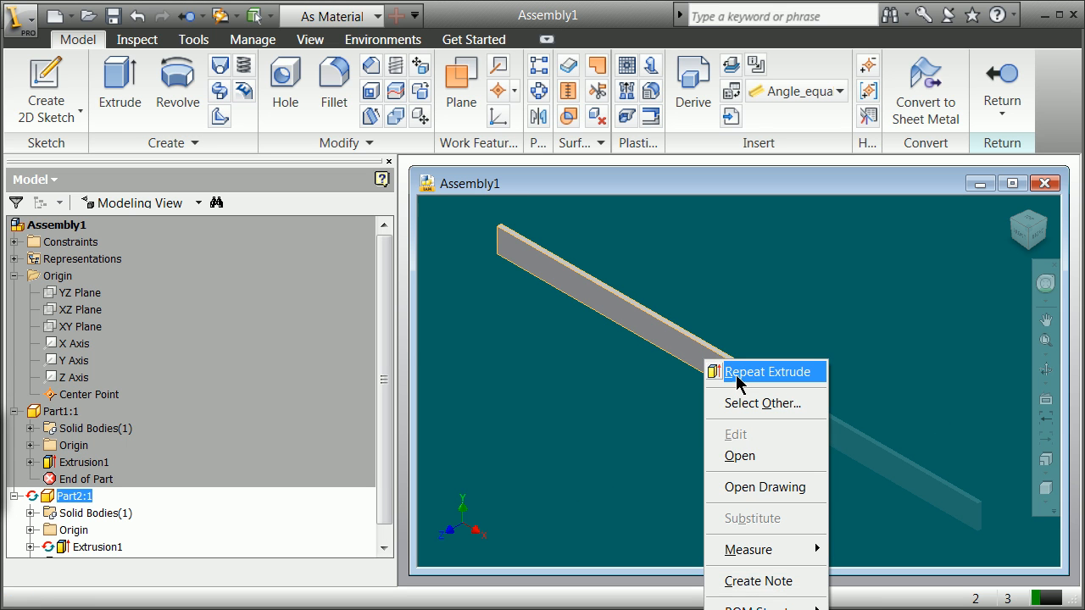
click(589, 380)
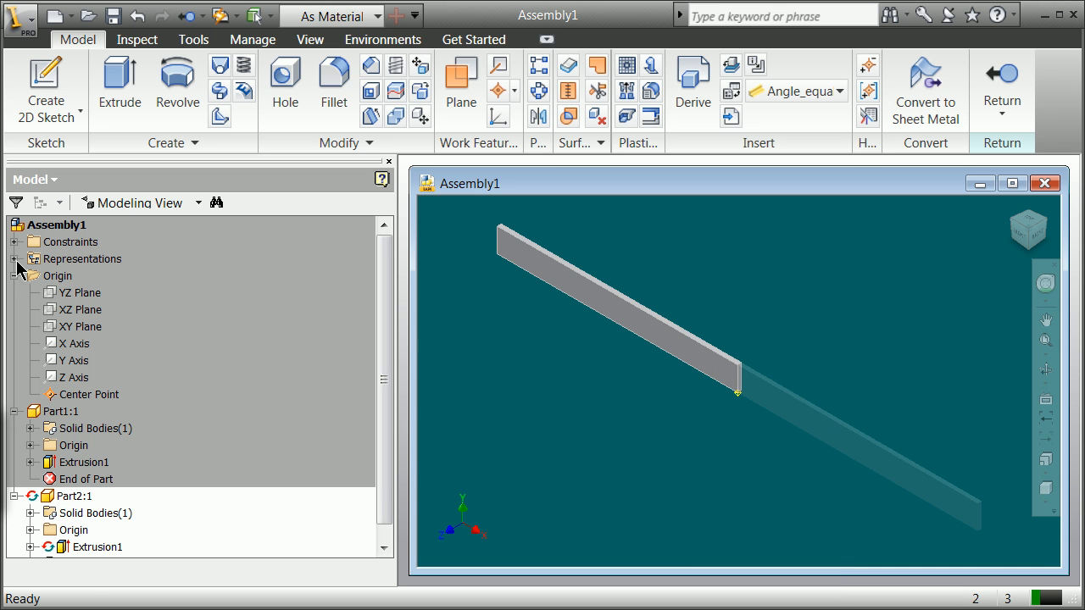
click(14, 496)
click(13, 411)
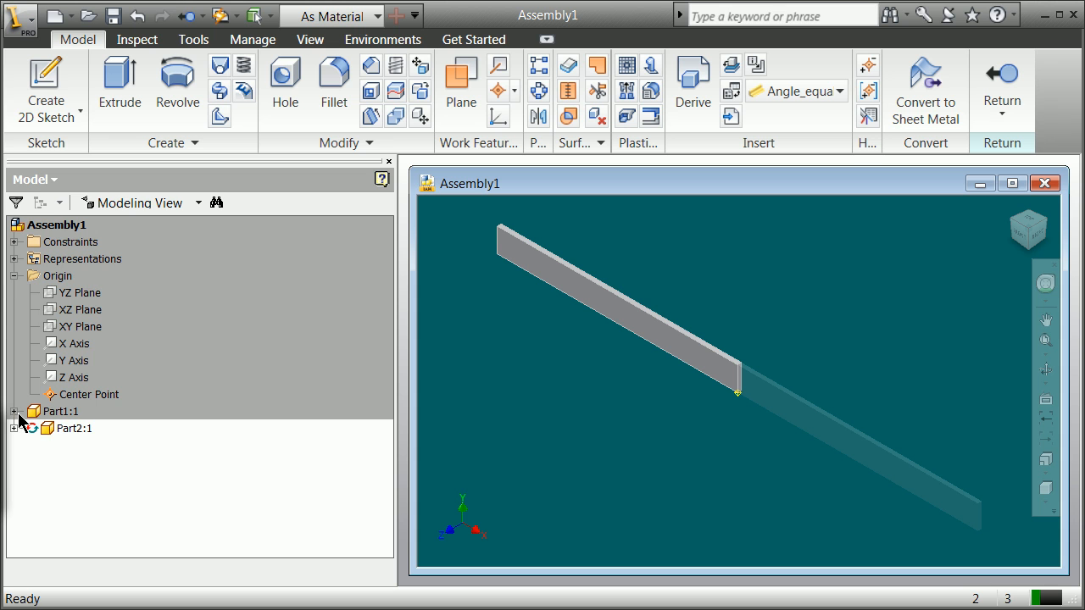
click(15, 276)
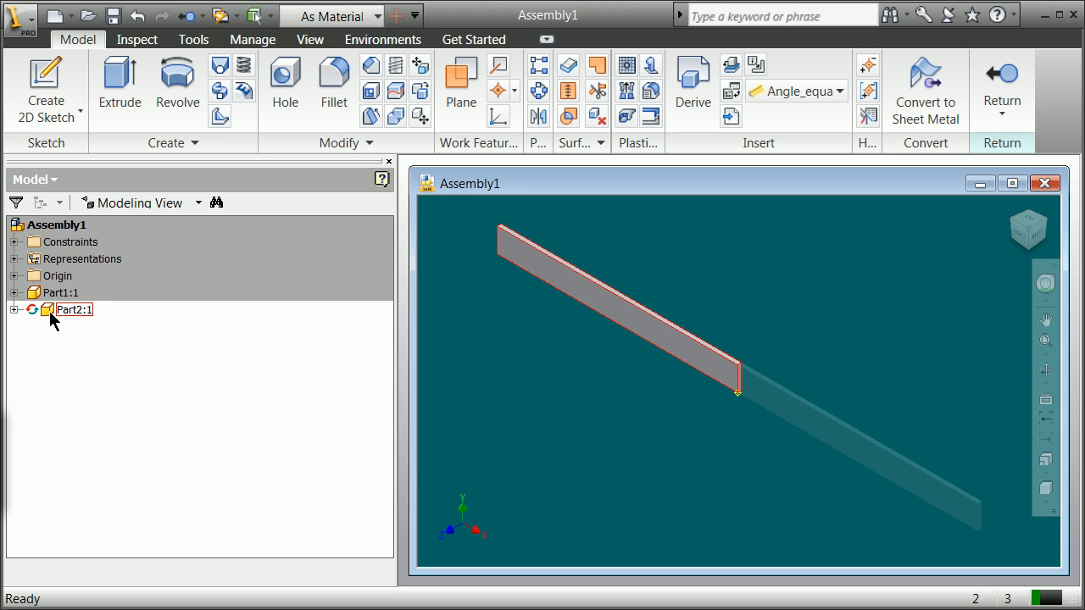
Step: Leave in-place editing of Part2 and return to the top-level assembly
click(1028, 234)
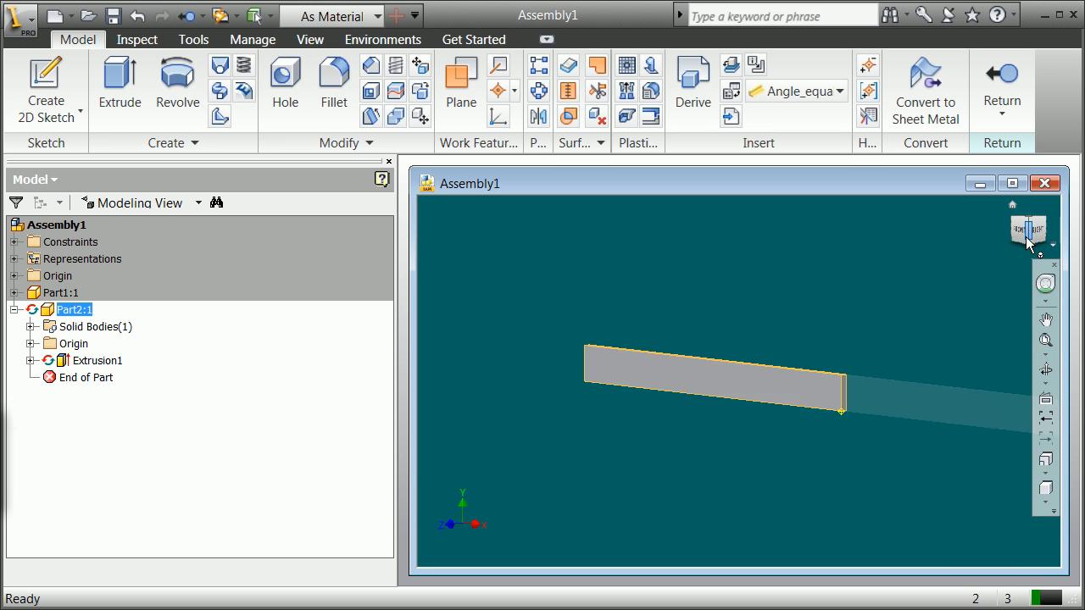
right_click(915, 332)
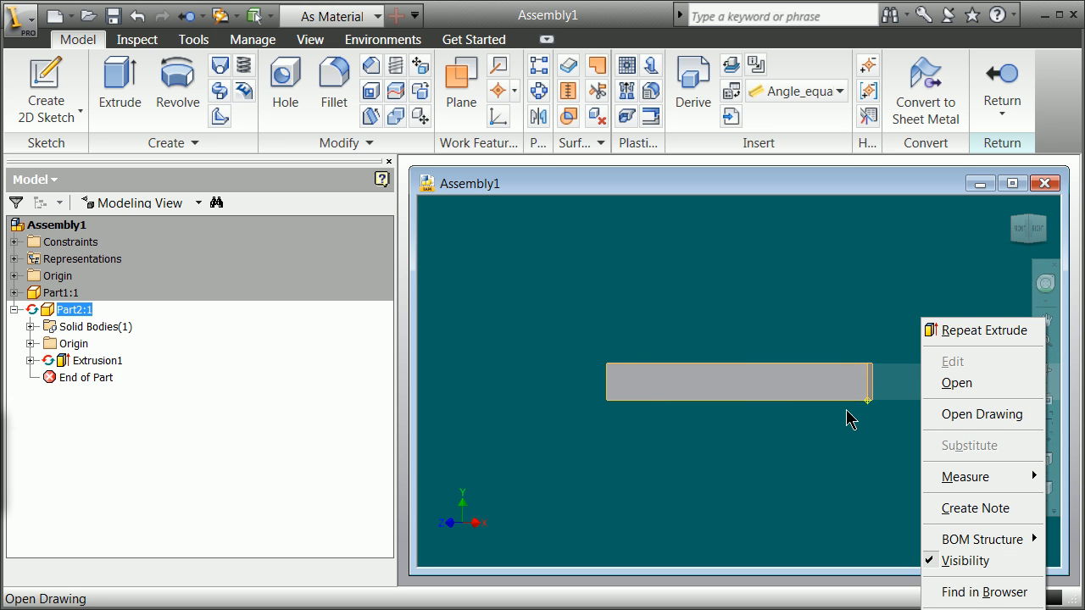
click(747, 416)
scroll(747, 415, up, 3)
scroll(839, 392, down, 3)
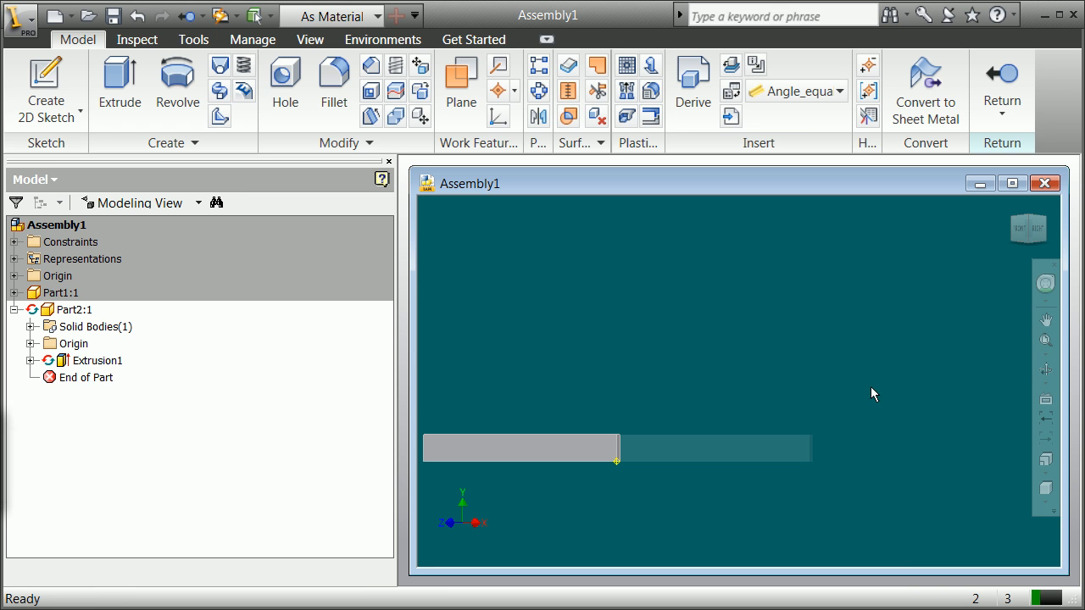
click(1005, 83)
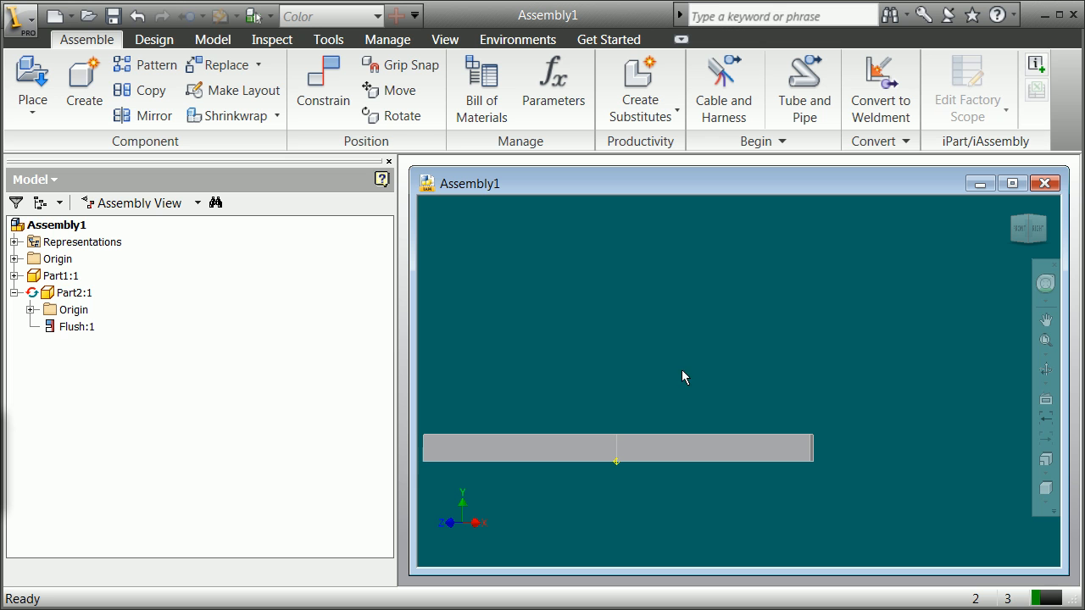
scroll(570, 448, up, 3)
scroll(518, 441, down, 5)
scroll(851, 485, up, 3)
scroll(939, 482, up, 2)
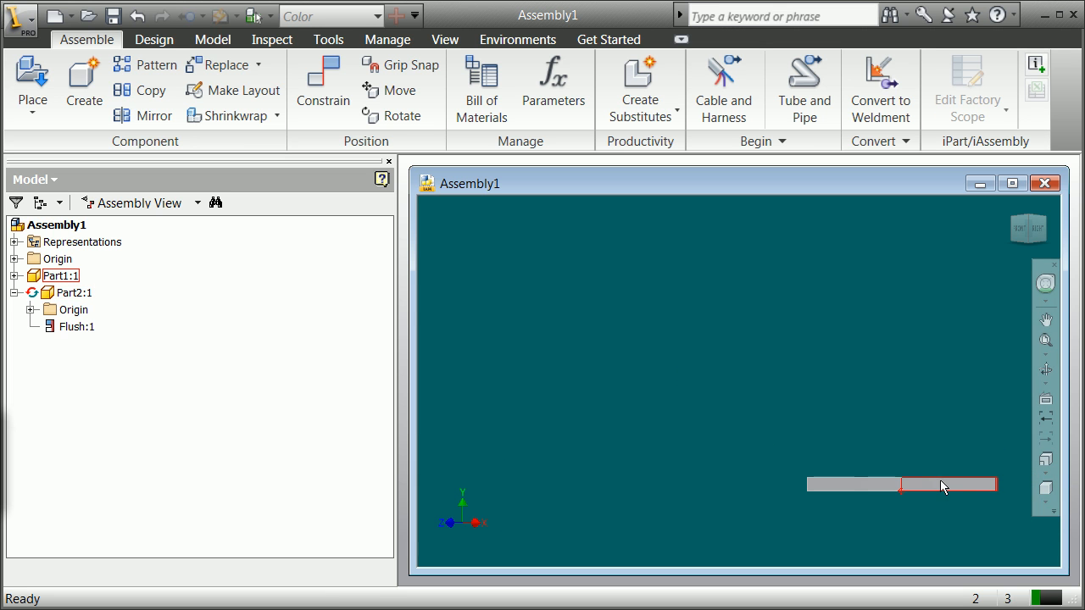
scroll(1018, 474, down, 5)
scroll(992, 468, up, 3)
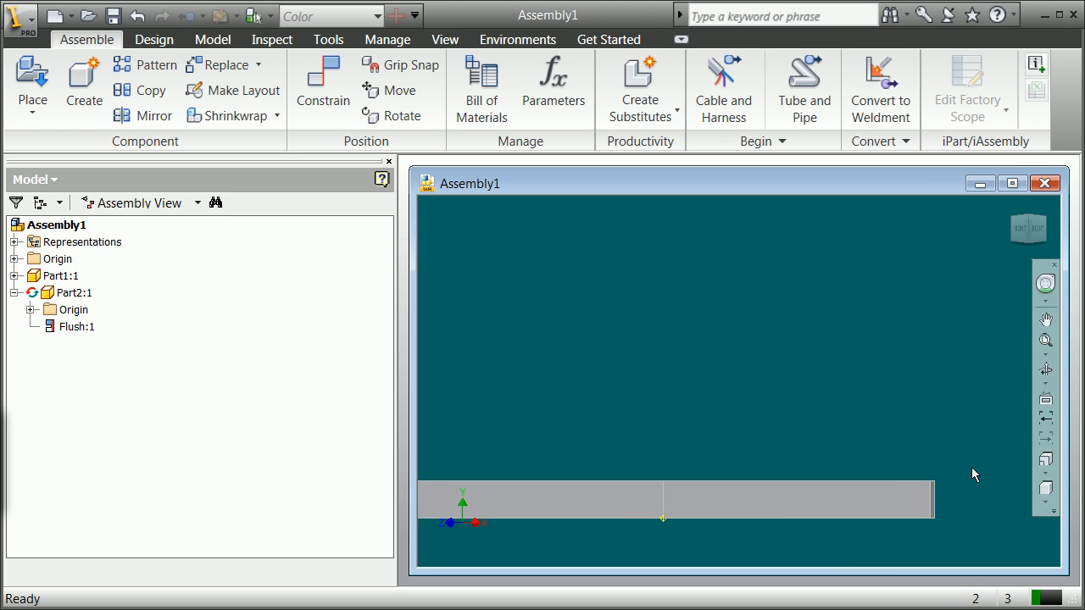
scroll(647, 510, up, 2)
scroll(619, 514, down, 3)
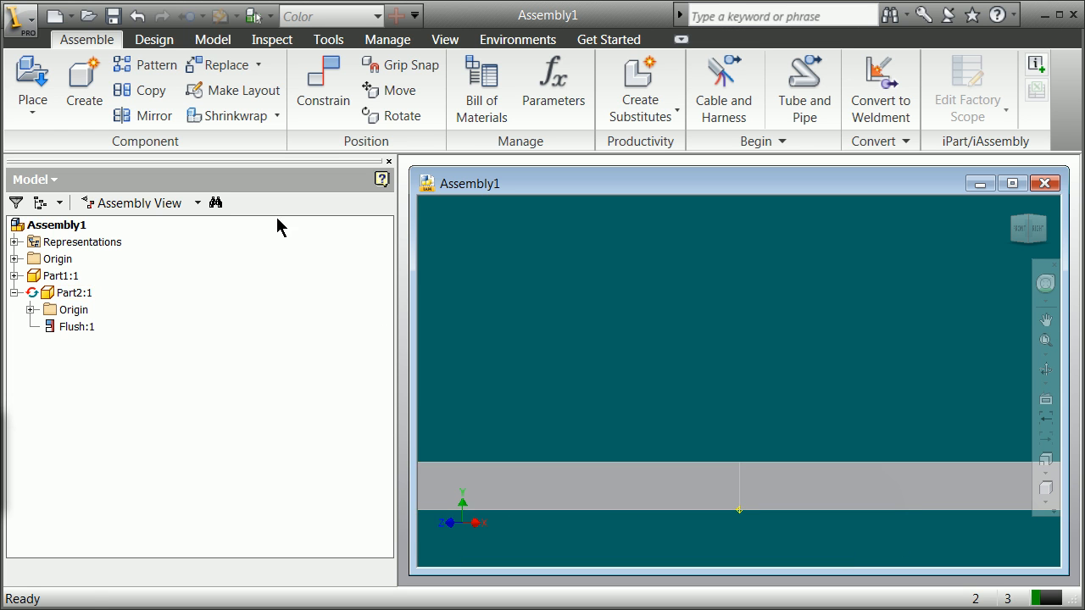
scroll(834, 445, up, 2)
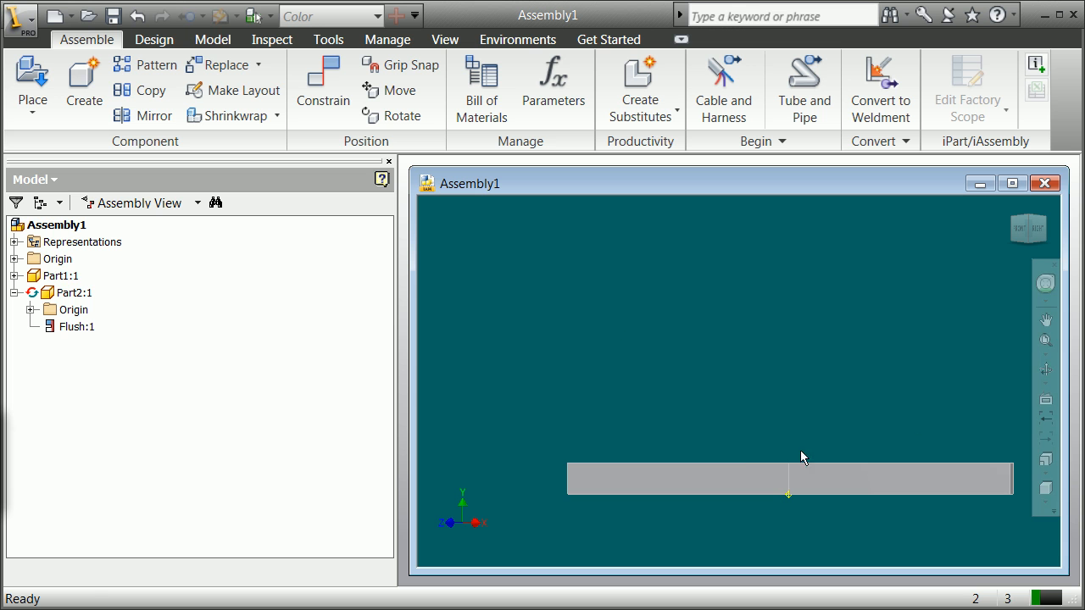
Step: Create an in-place component named Part3 from Standard.ipt, with its sketch plane constrained to Part2's large face
click(98, 82)
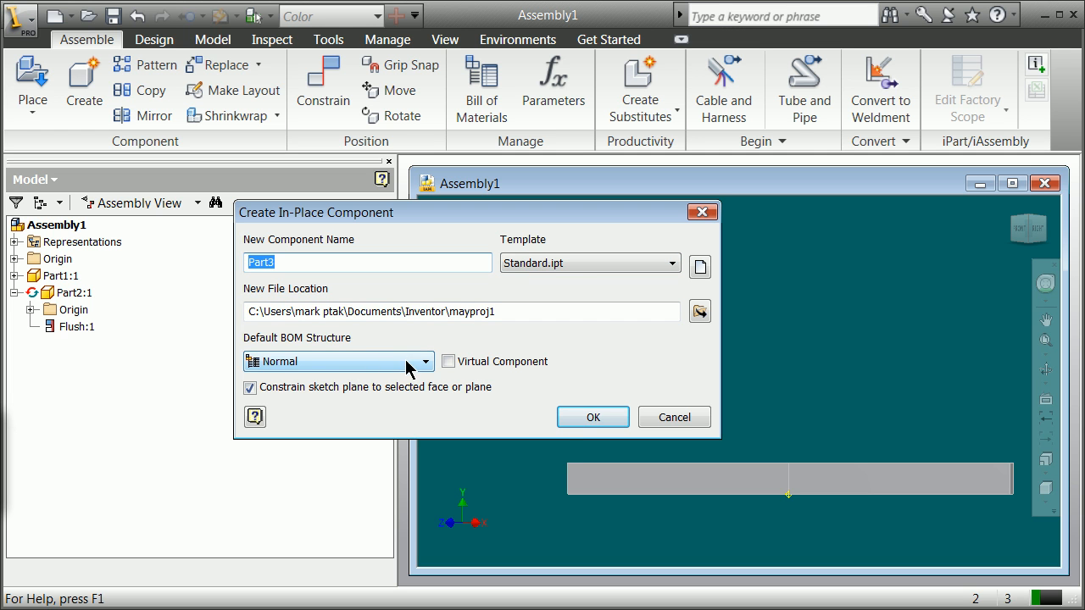
click(592, 419)
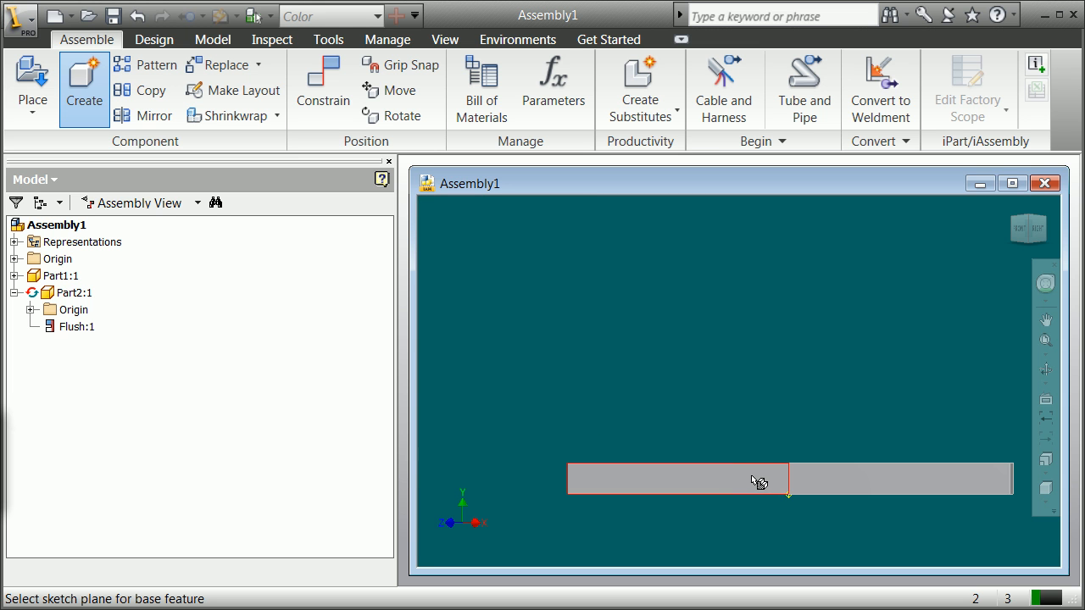
click(775, 480)
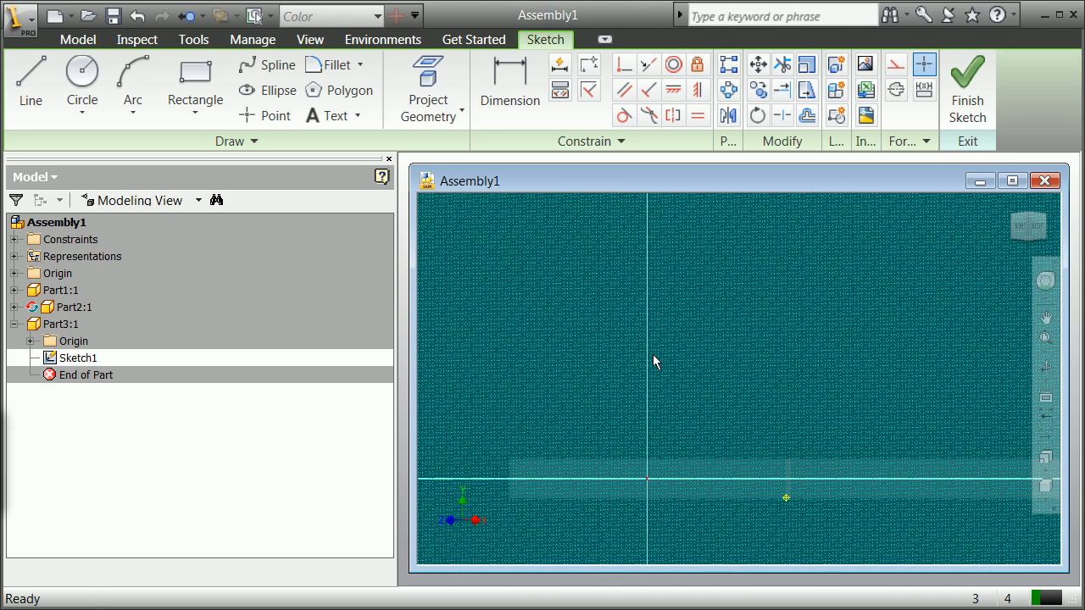
Step: Project both boards' upper edges, Part2's outer end edge and the shared vertical edge into the Part3 sketch
click(441, 102)
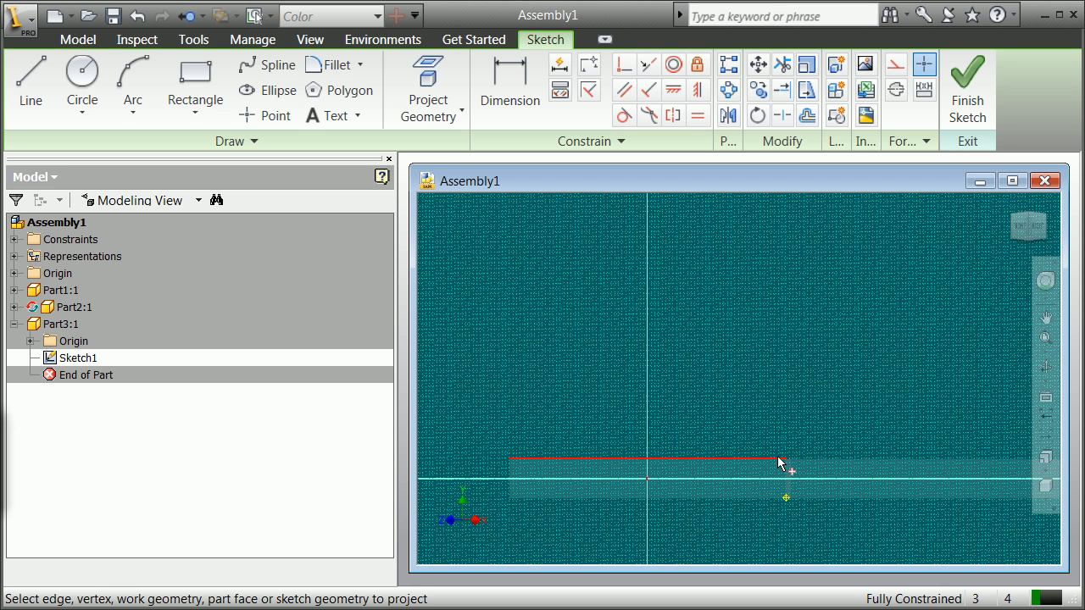
click(511, 475)
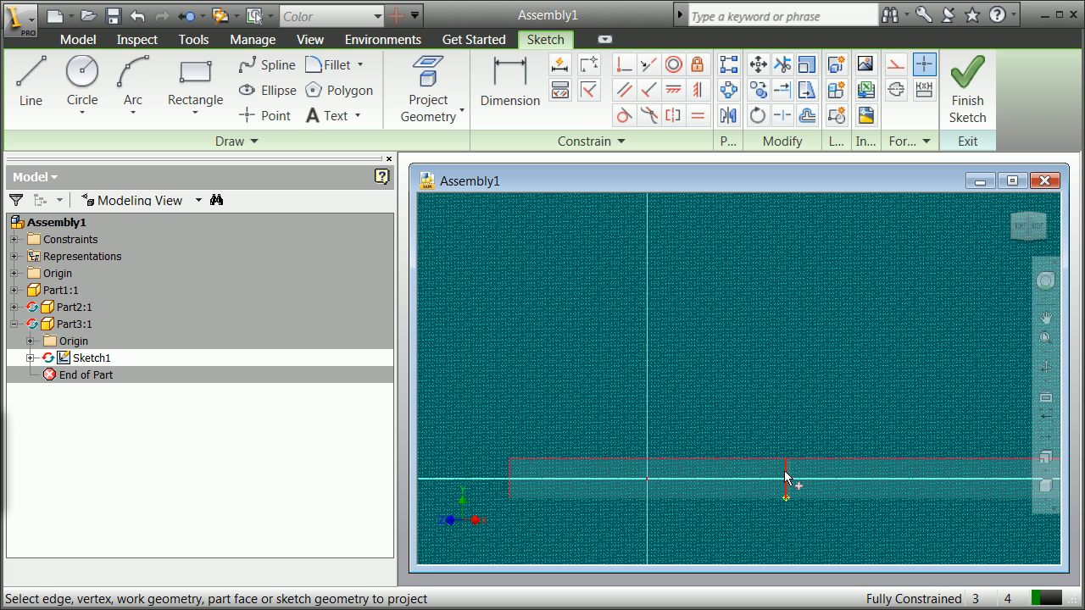
right_click(719, 358)
click(755, 363)
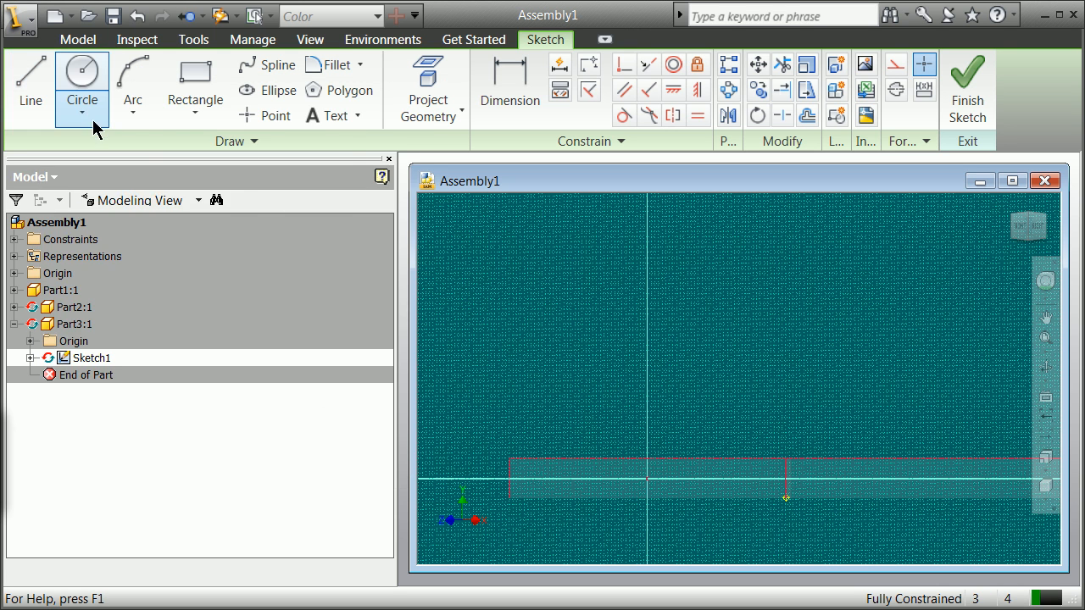
Step: Draw a vertical construction line about 1228 mm long upward from the upper outer corner of Part2
click(39, 87)
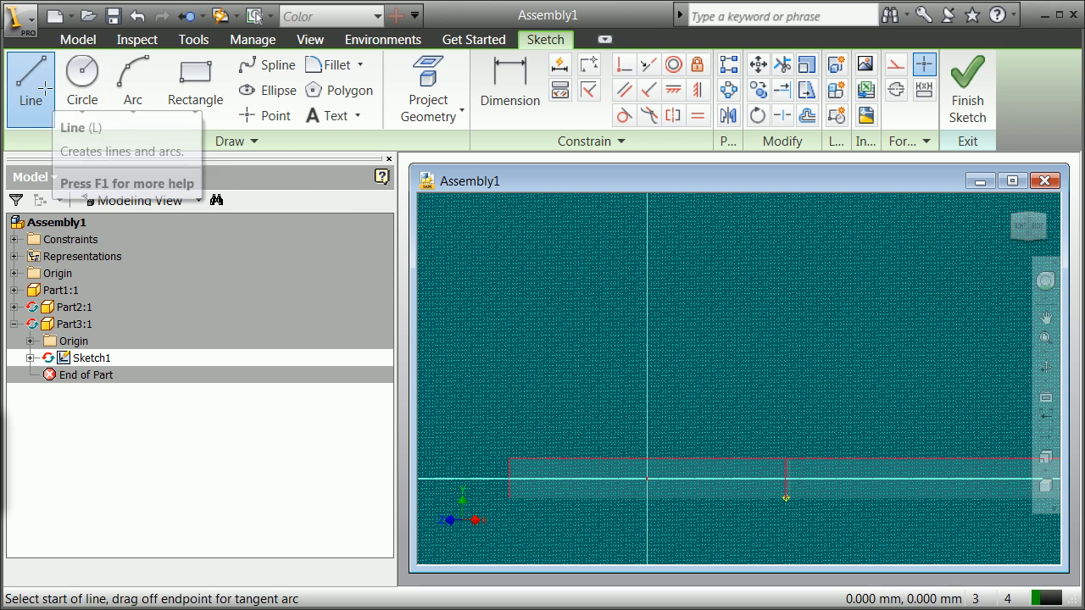
click(509, 459)
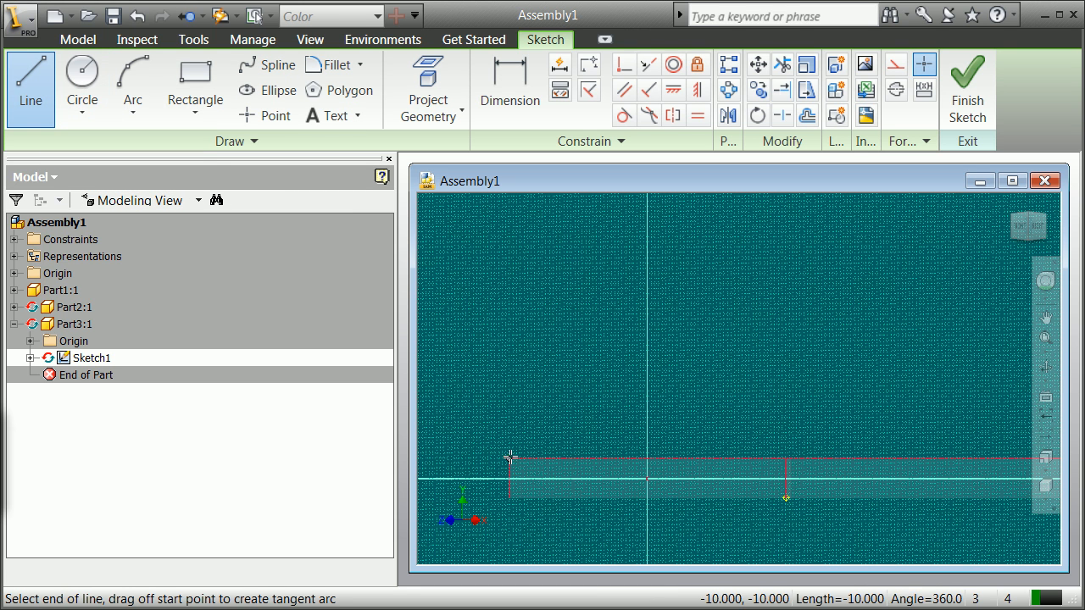
right_click(525, 288)
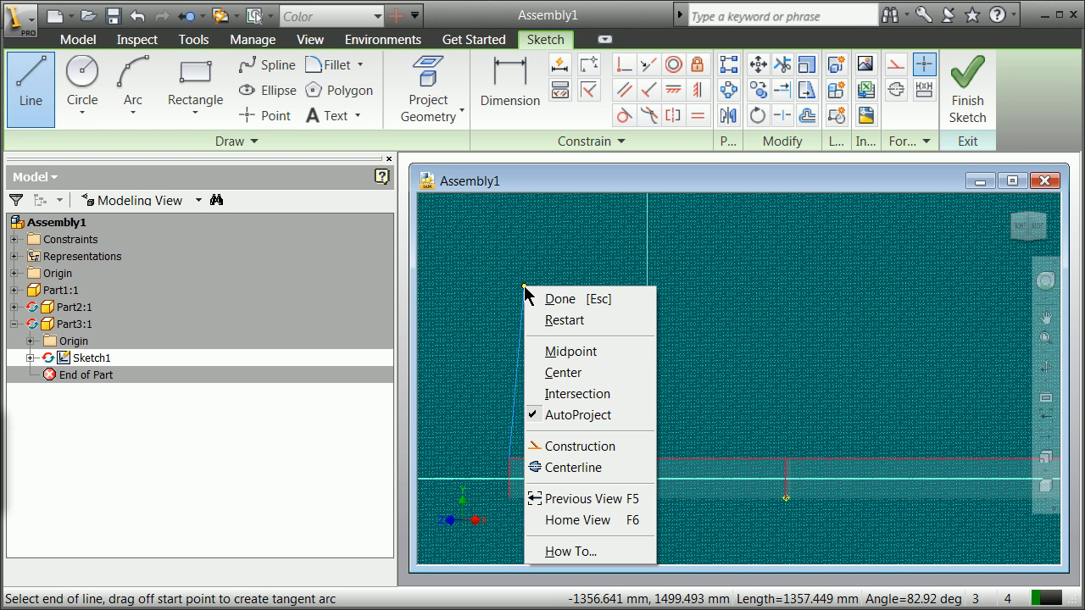
click(593, 447)
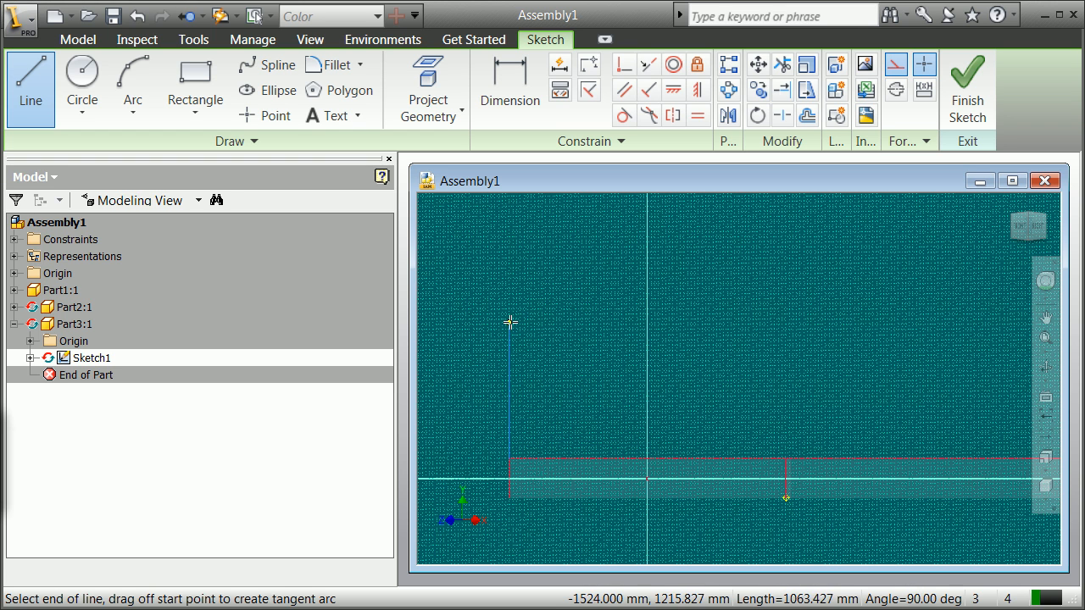
click(508, 301)
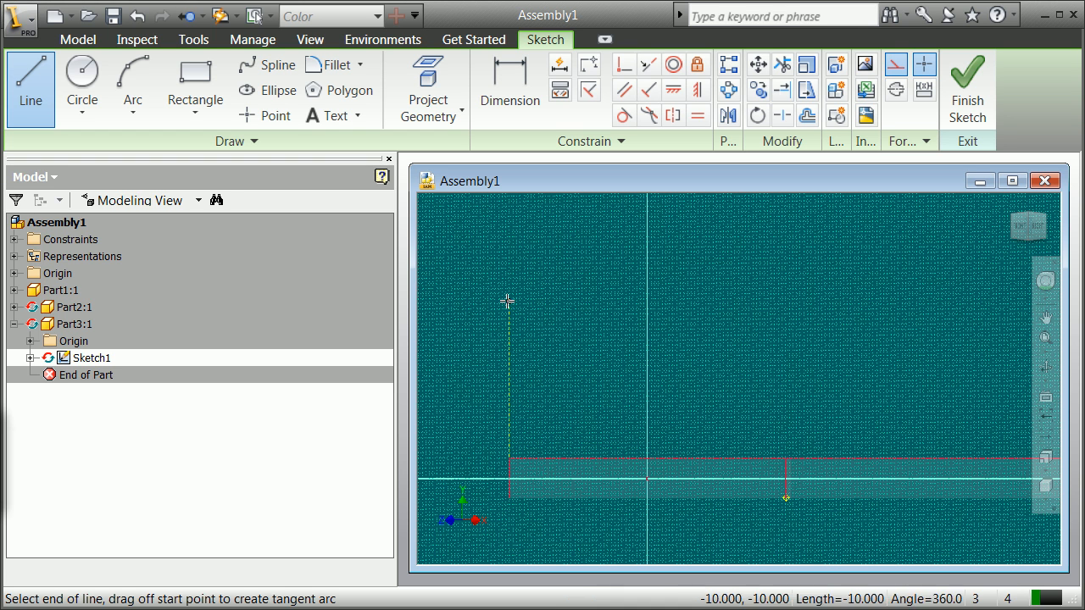
right_click(490, 245)
click(500, 253)
Step: Dimension the vertical construction line and set its length to 5 ft
click(510, 84)
click(506, 414)
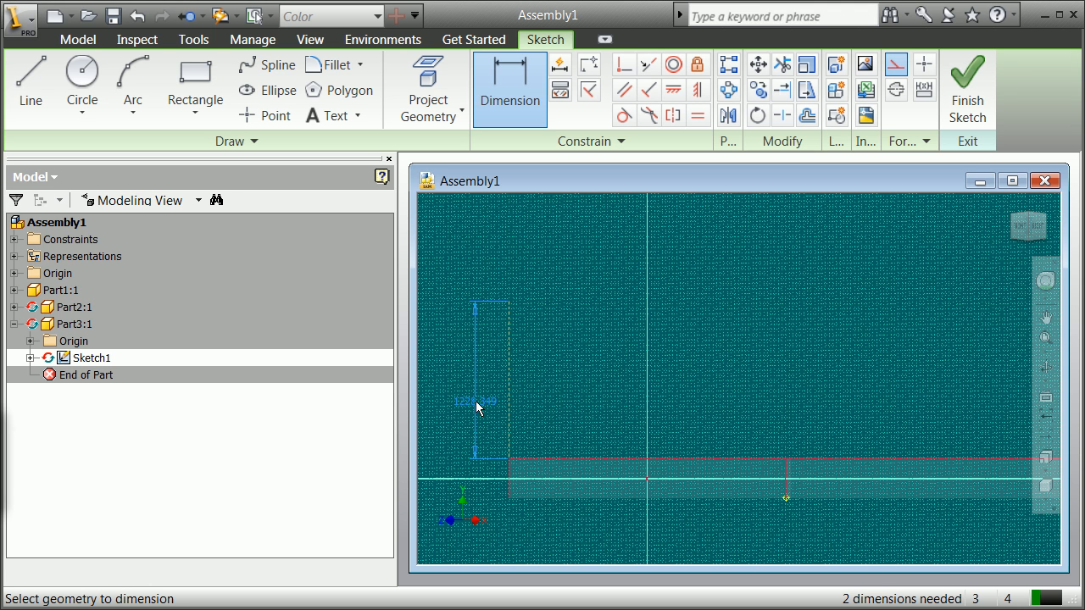
click(476, 407)
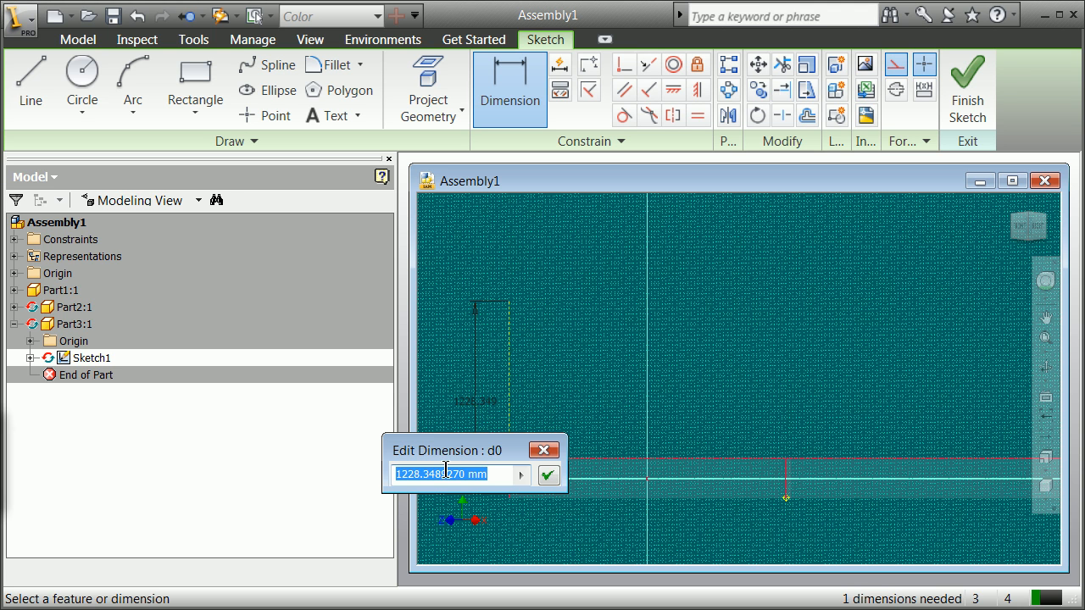
click(463, 474)
double_click(464, 474)
drag(490, 473, 399, 469)
text(5)
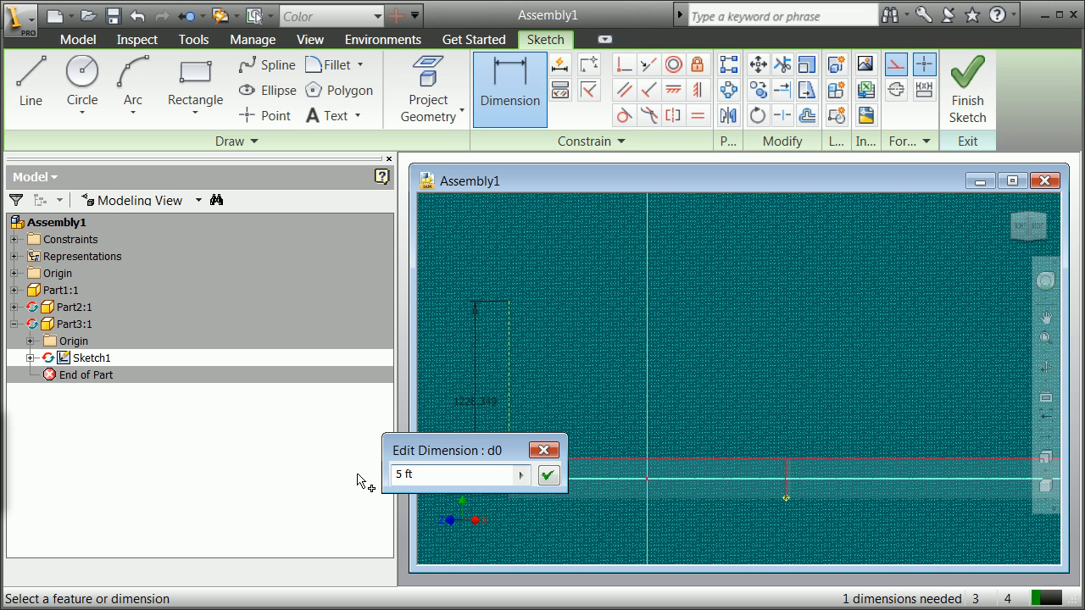
click(549, 475)
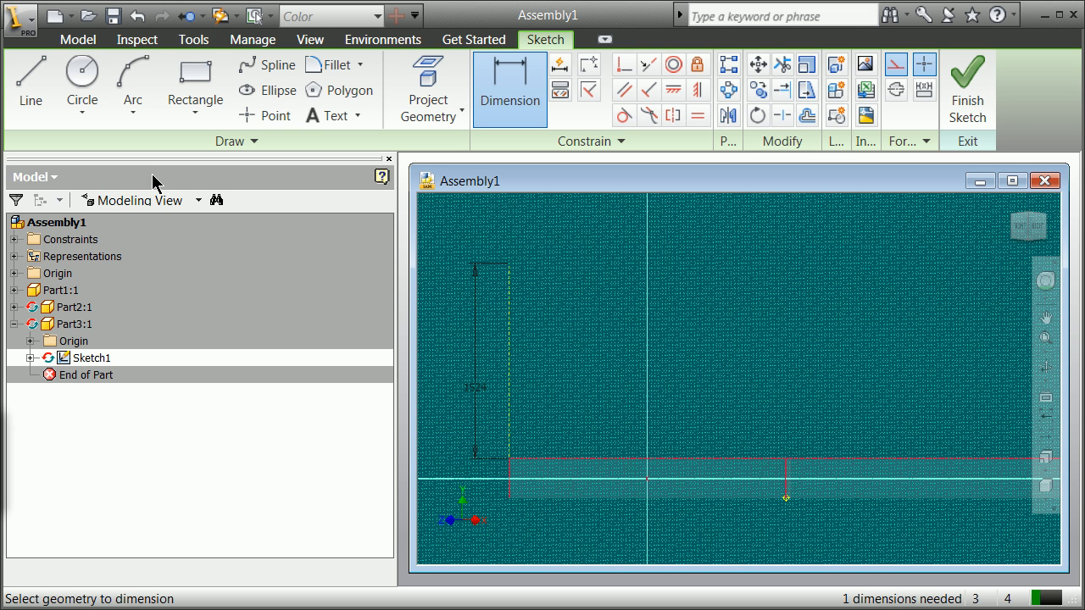
Step: Draw a diagonal line from the upper end of the vertical line to the upper corner where the boards meet
click(47, 100)
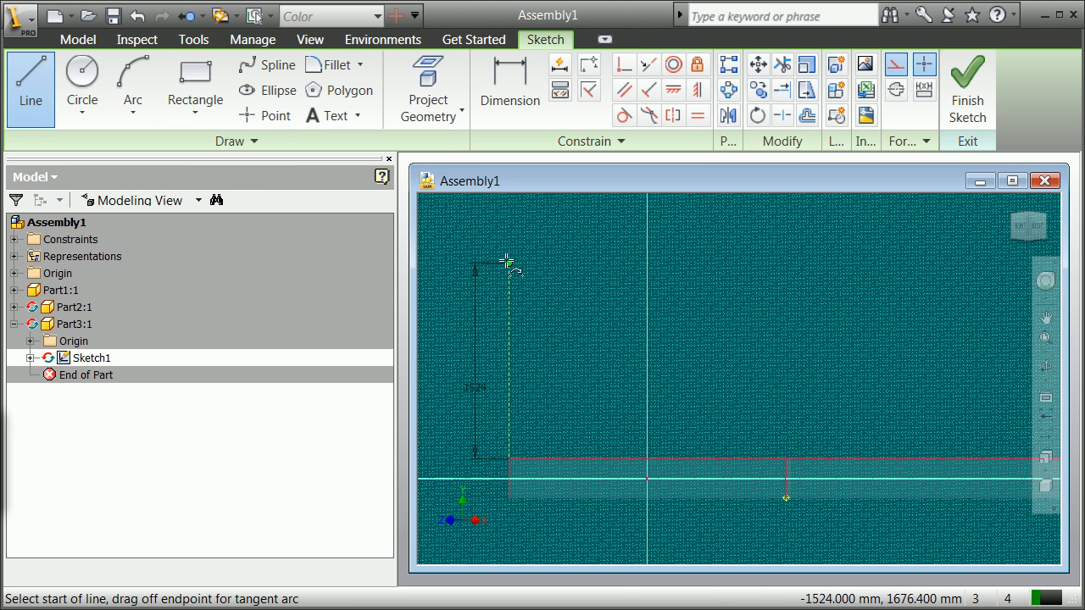
click(508, 264)
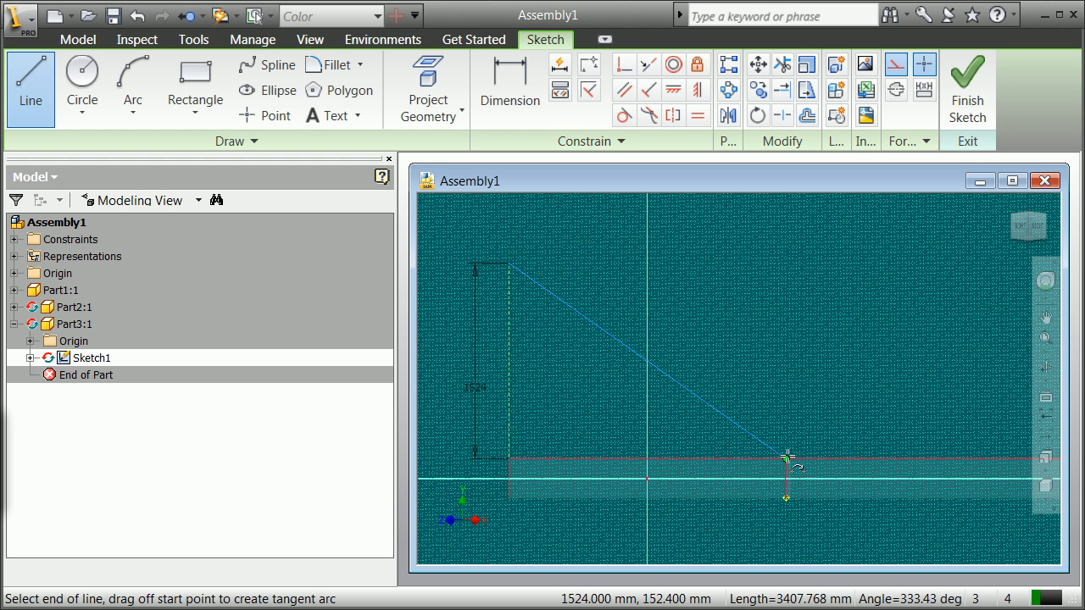
click(787, 458)
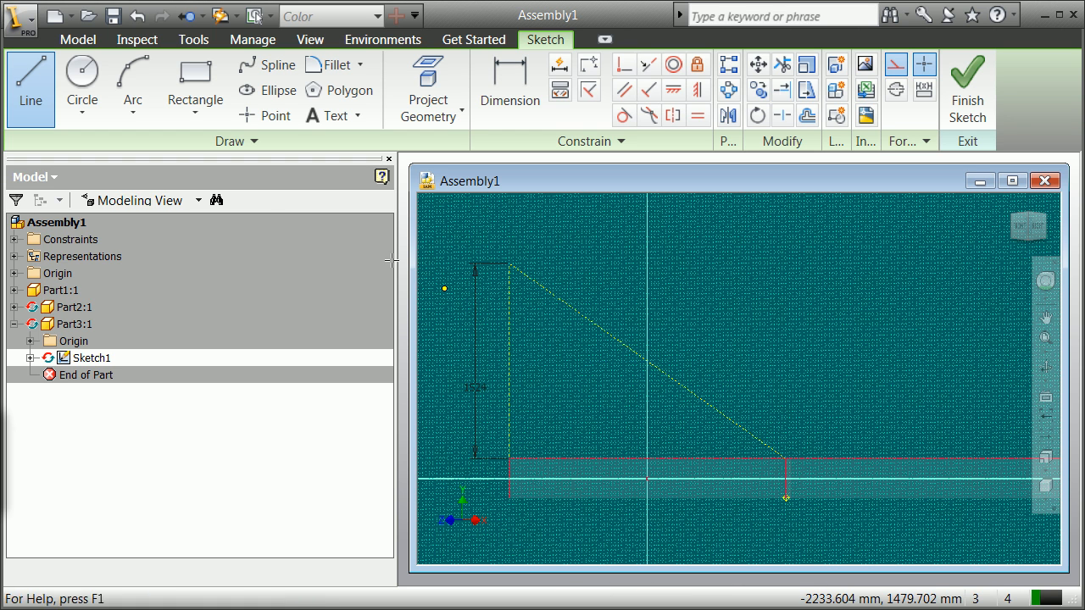
Step: Turn off construction mode for new lines and delete the diagonal construction line
click(40, 80)
right_click(590, 322)
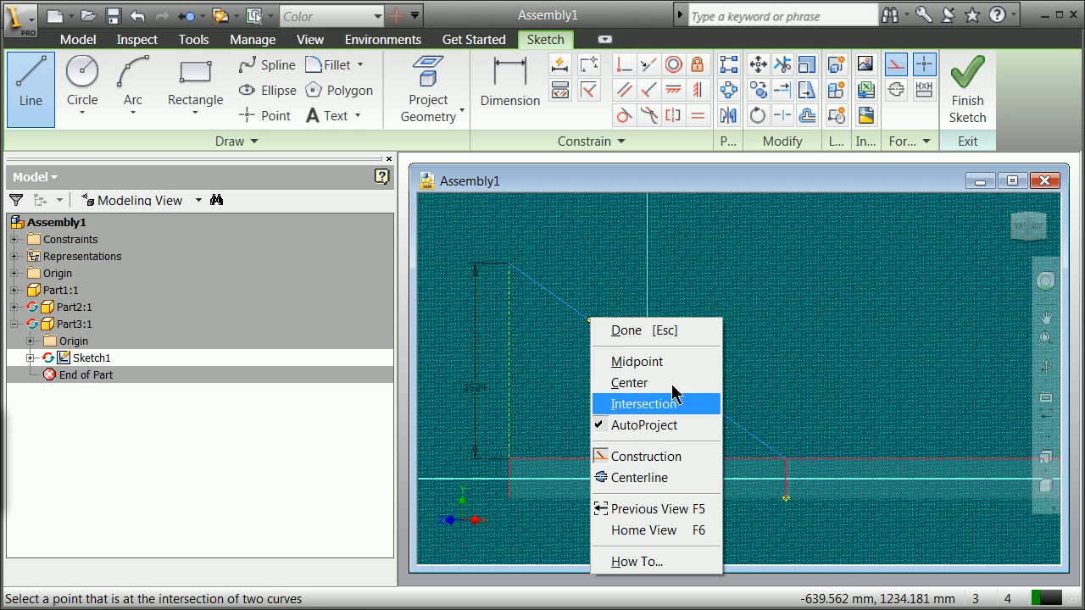
click(658, 456)
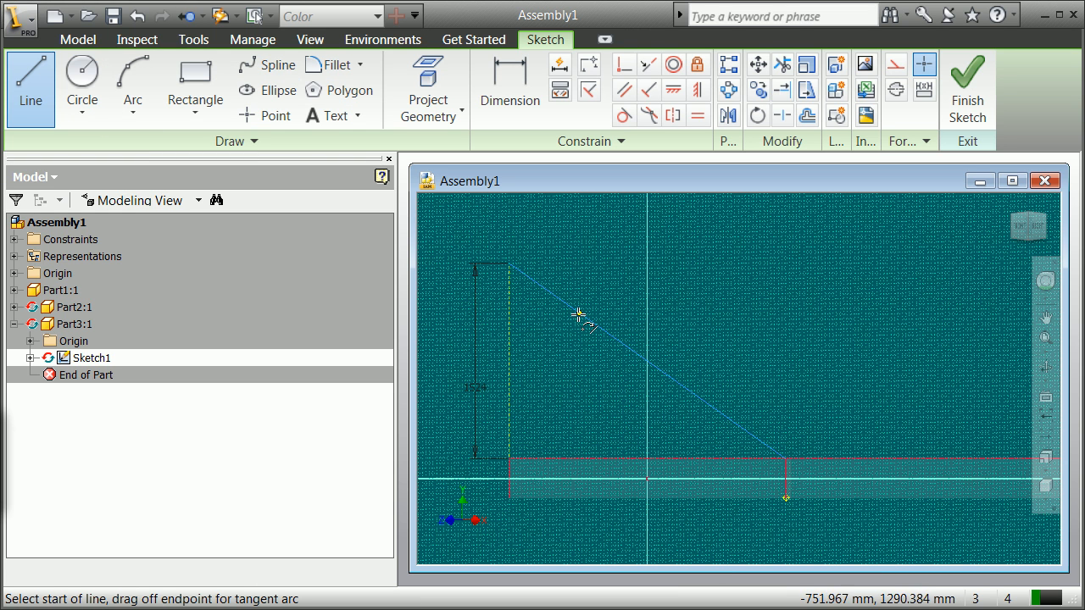
right_click(580, 242)
click(616, 255)
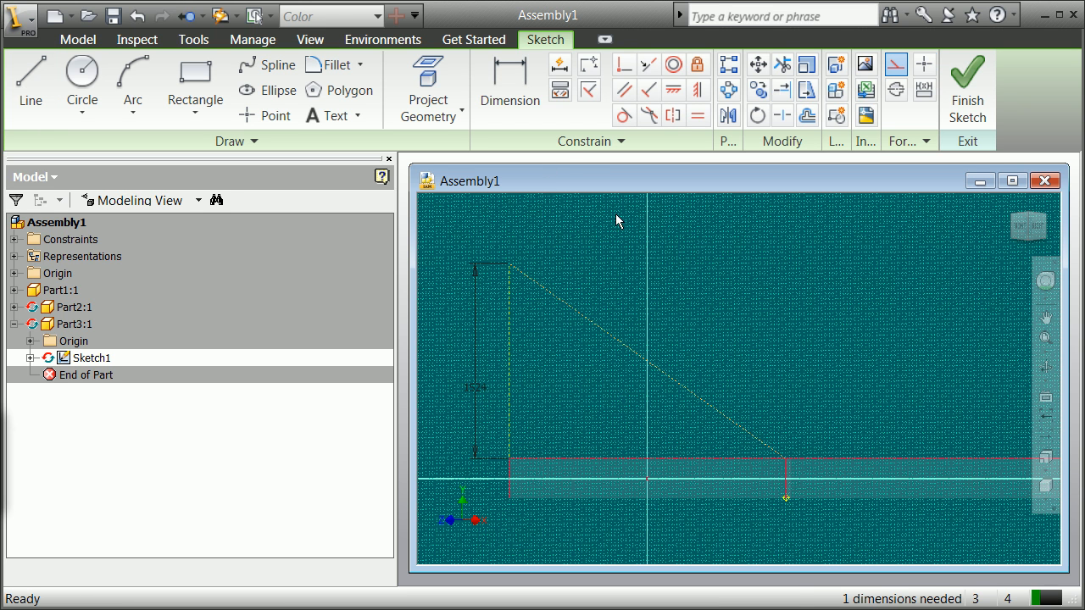
right_click(600, 333)
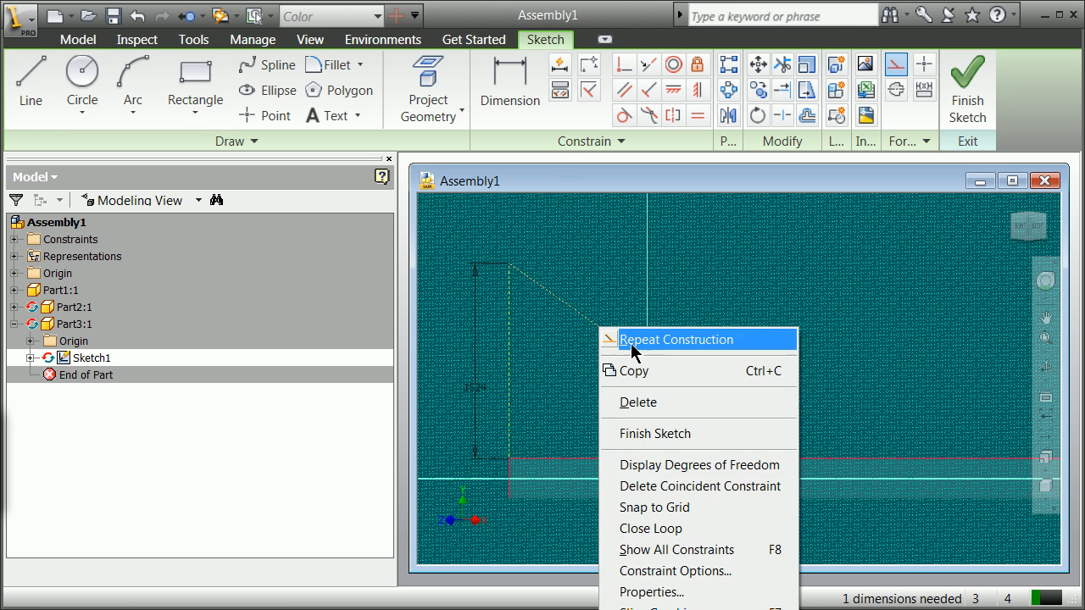
click(656, 402)
right_click(546, 283)
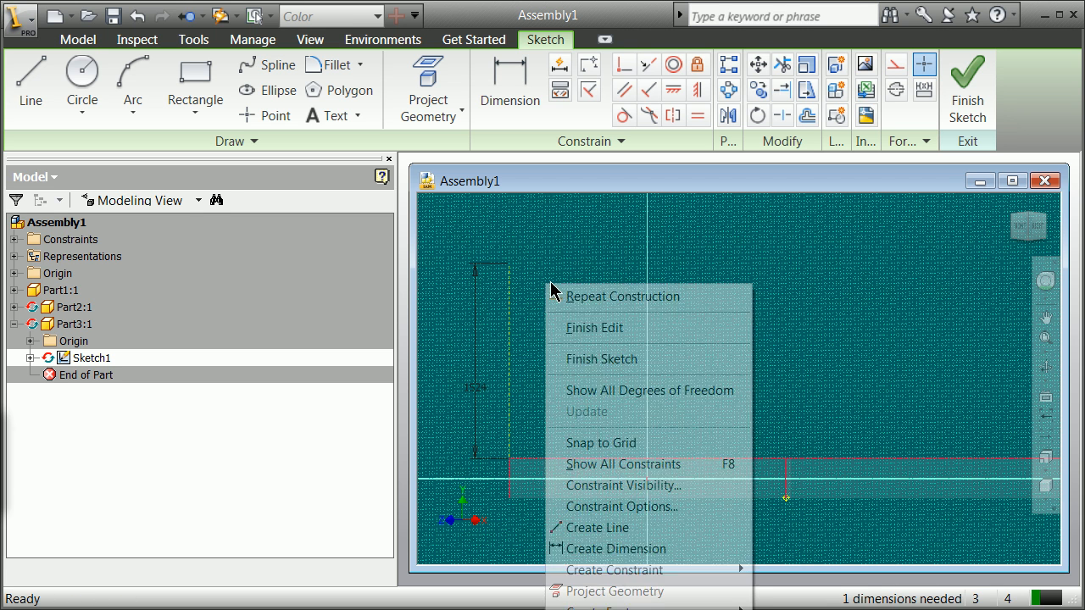
Step: Draw a solid diagonal line about 3408 mm long from the vertical construction line's upper end to the upper corner where the boards meet
click(34, 83)
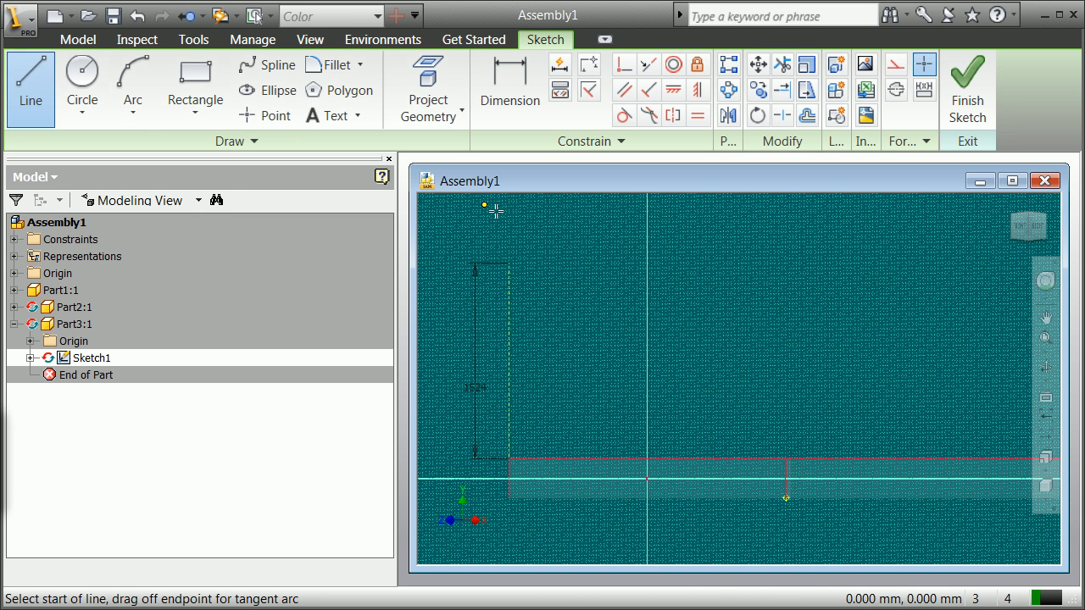
right_click(564, 243)
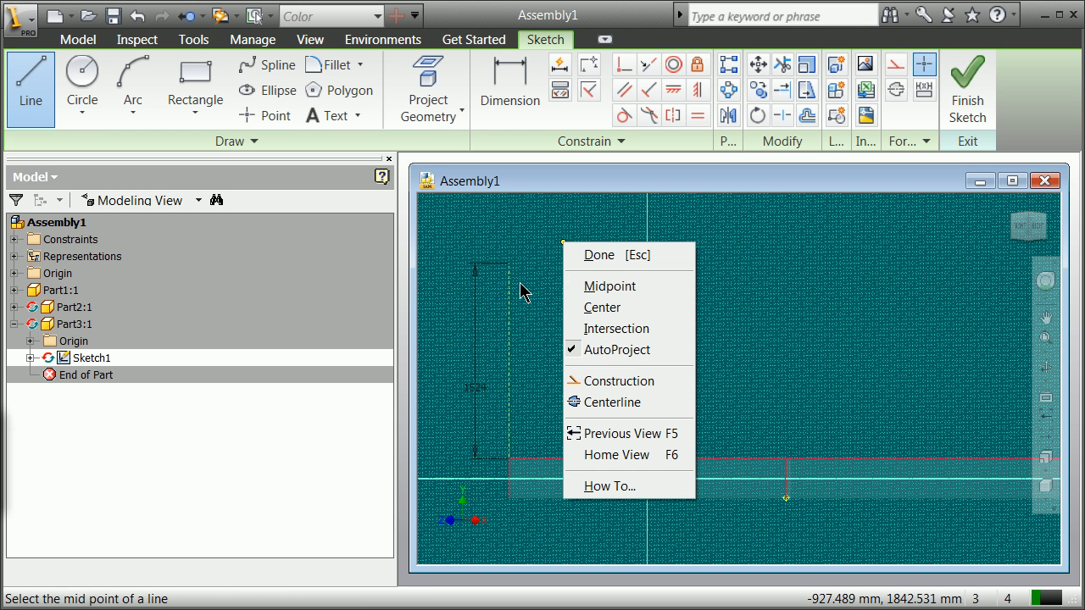
click(30, 85)
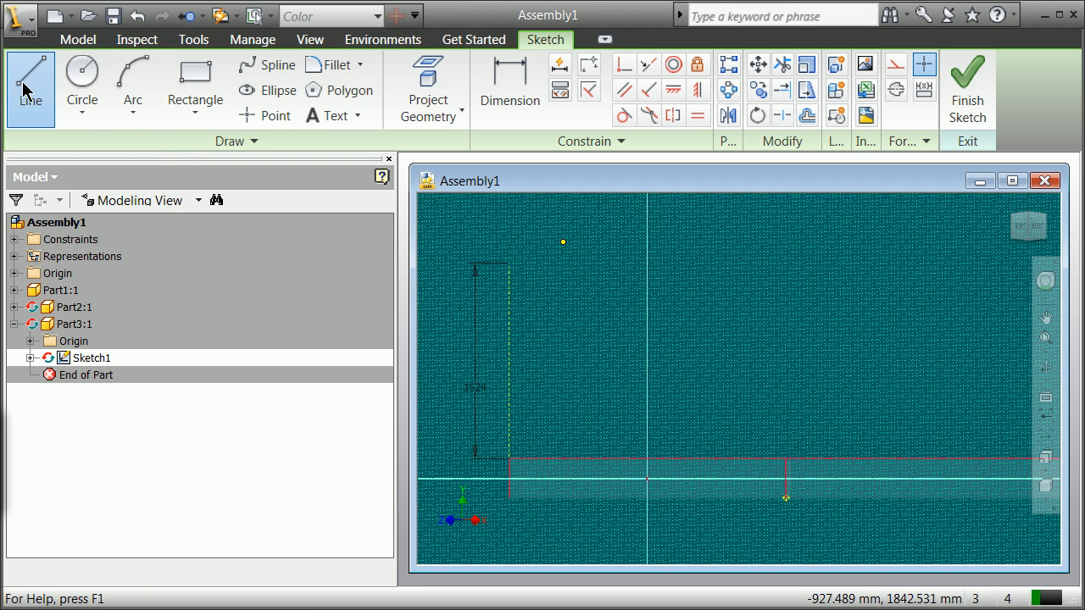
click(509, 263)
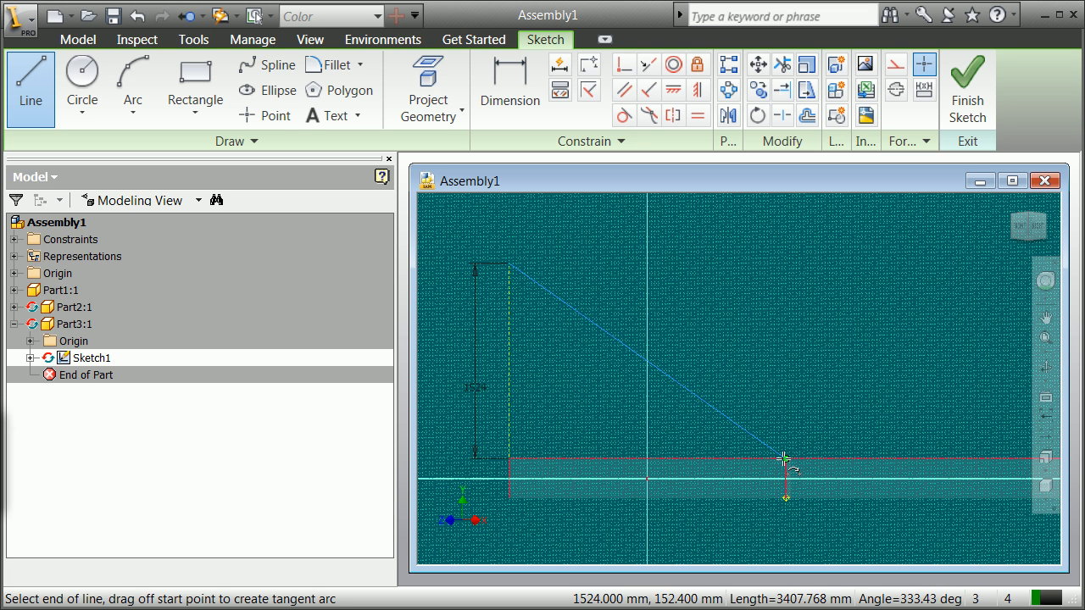
click(784, 459)
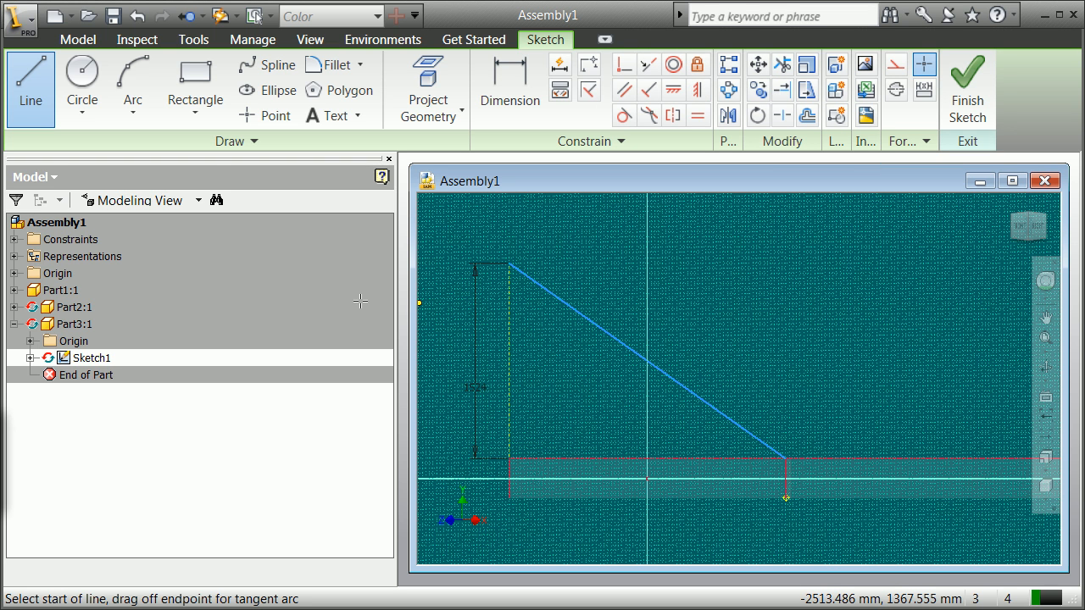
Step: Draw a second diagonal below the first, from about 236 mm down the vertical construction line to Part2's upper edge about 473 mm from the shared corner
click(33, 76)
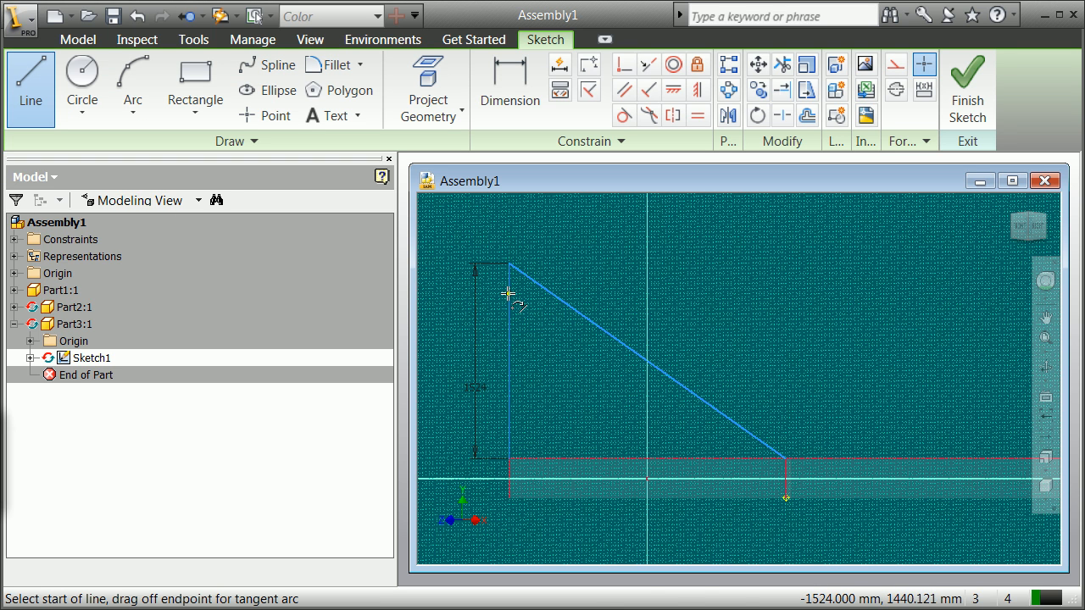
click(509, 295)
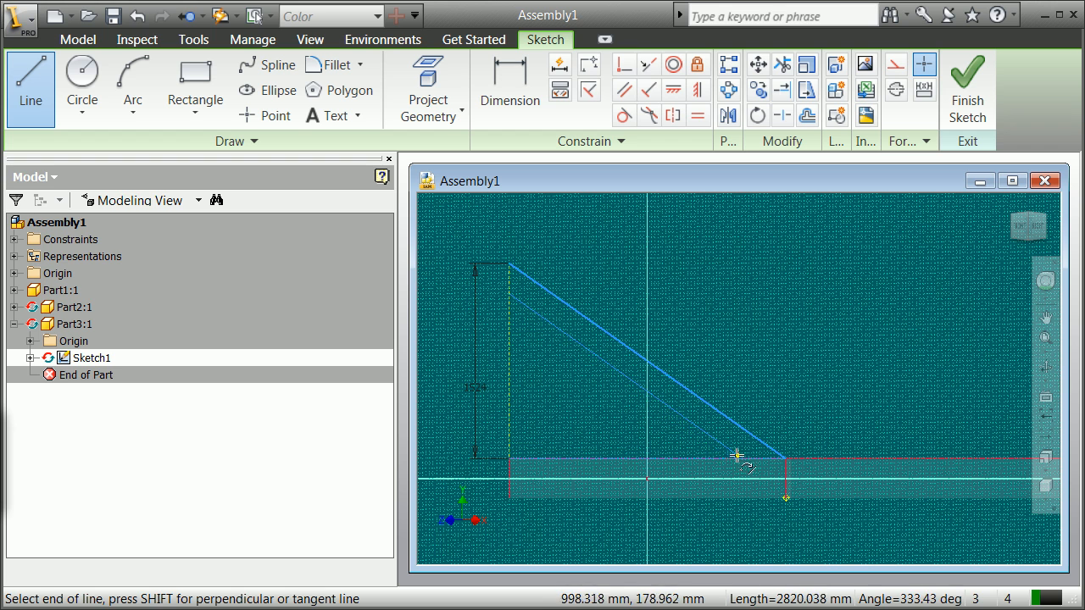
click(742, 458)
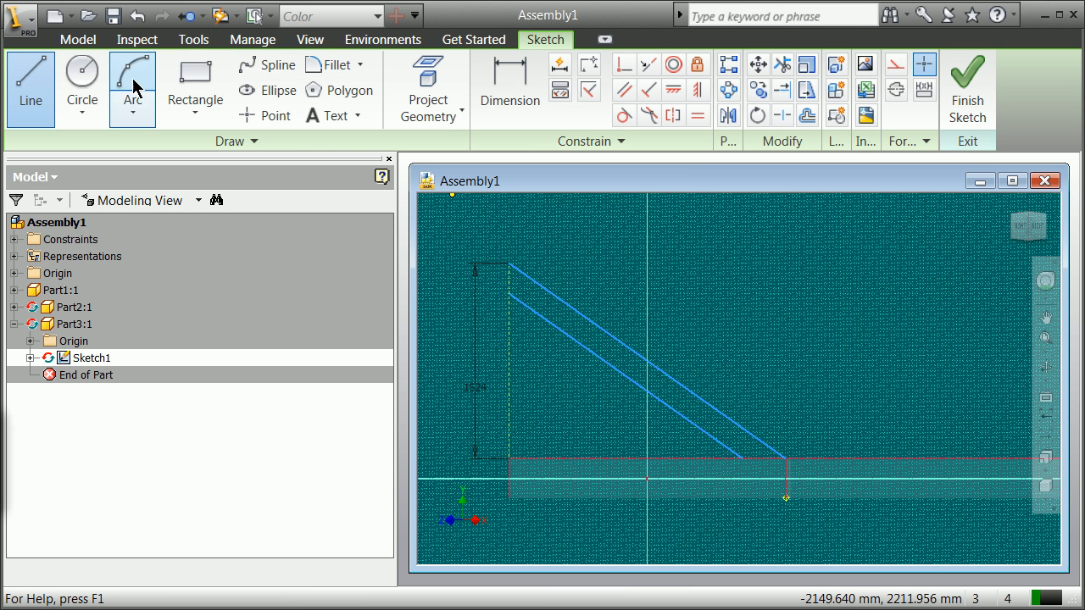
Step: Close the profile with a vertical line about 236 mm long at its upper end and a horizontal line about 473 mm long at its base
click(34, 82)
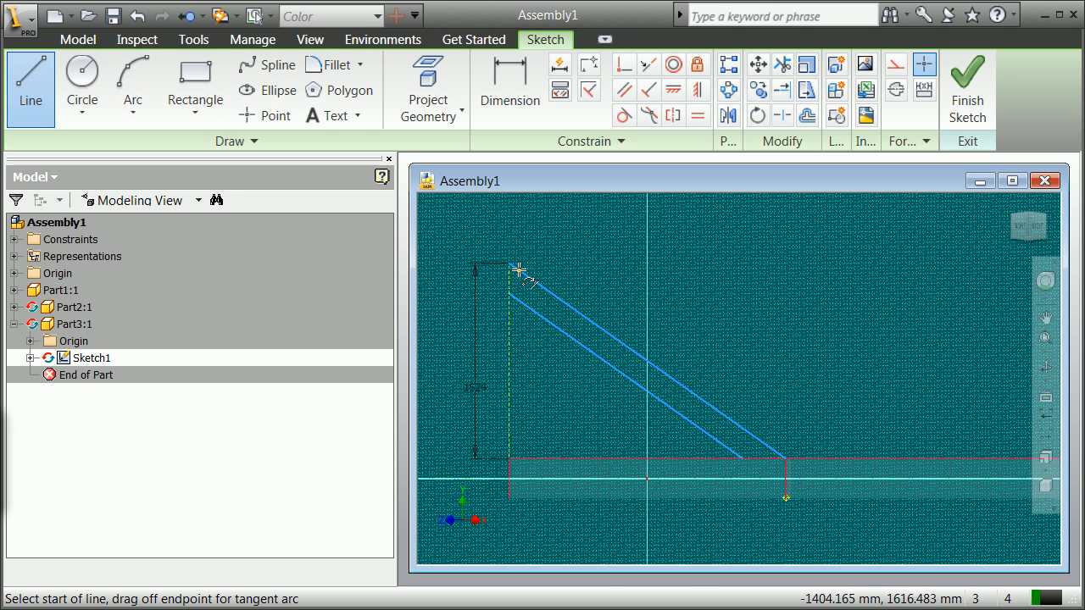
click(510, 264)
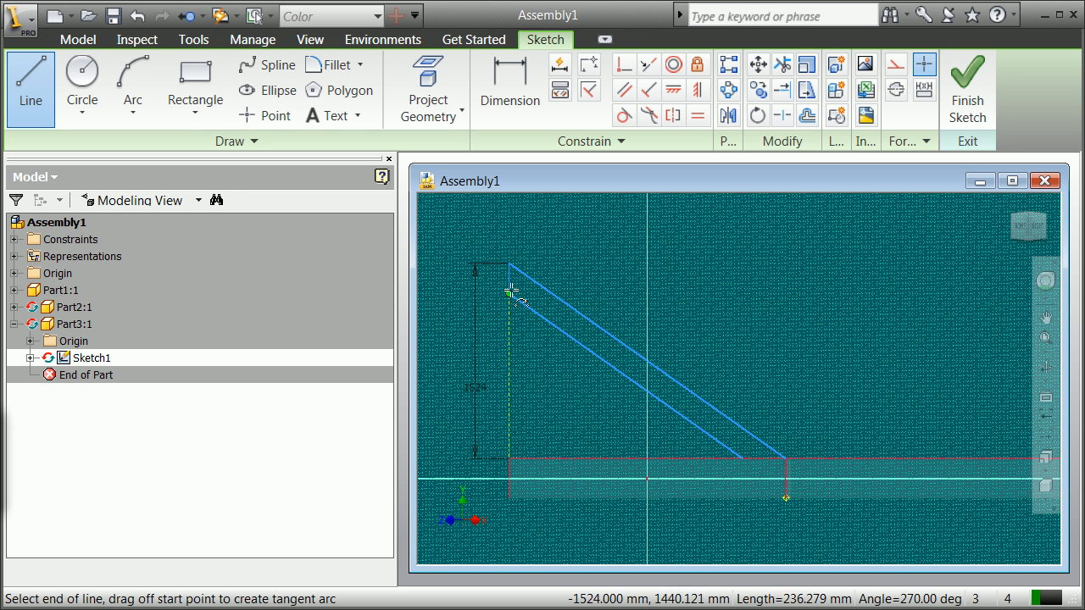
click(511, 292)
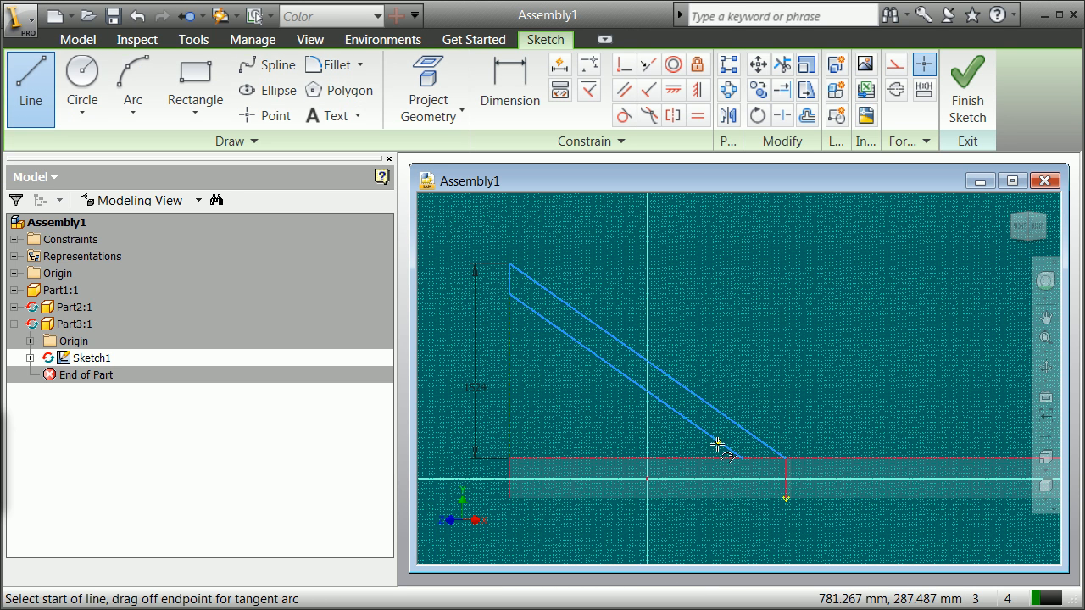
click(742, 459)
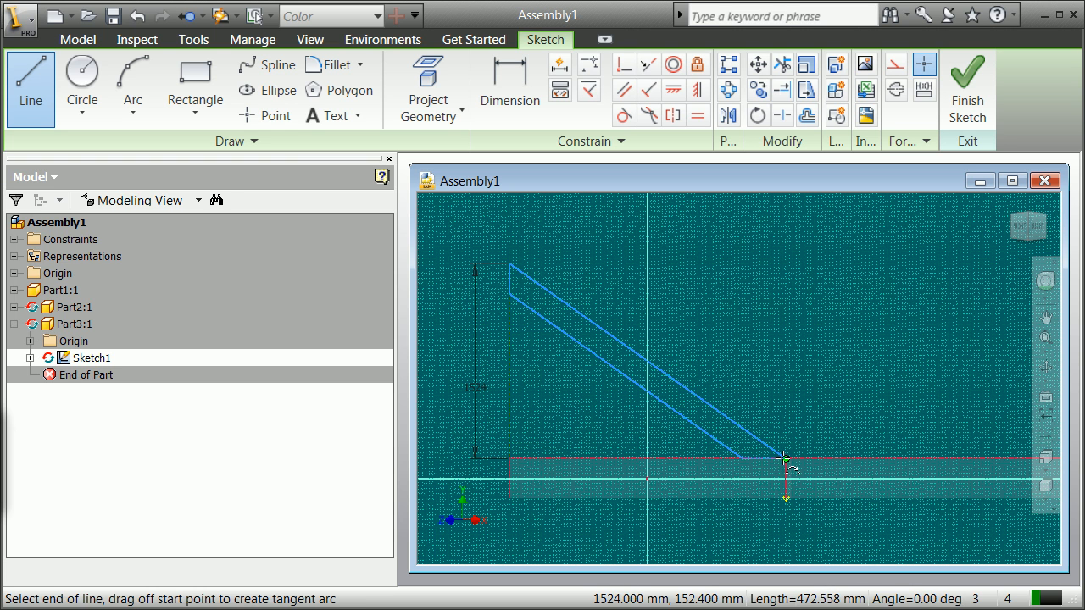
click(786, 459)
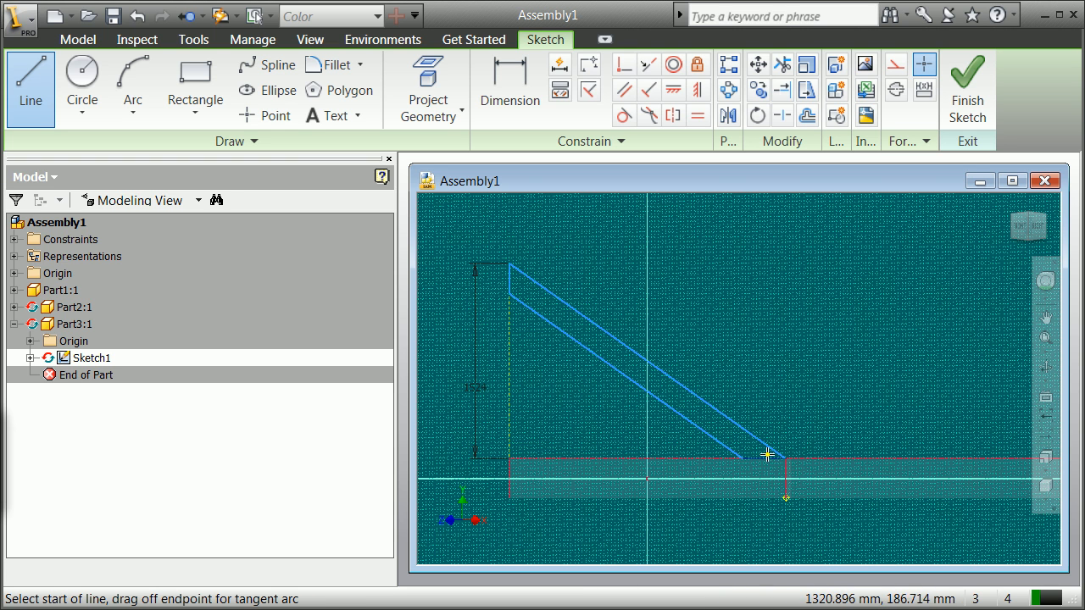
scroll(766, 455, up, 5)
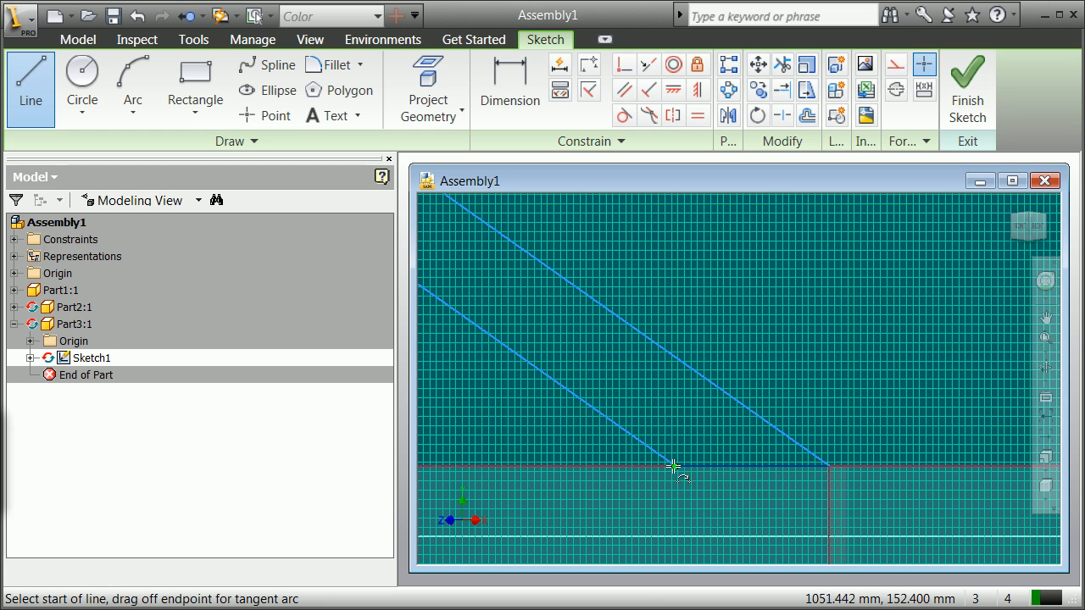
click(673, 465)
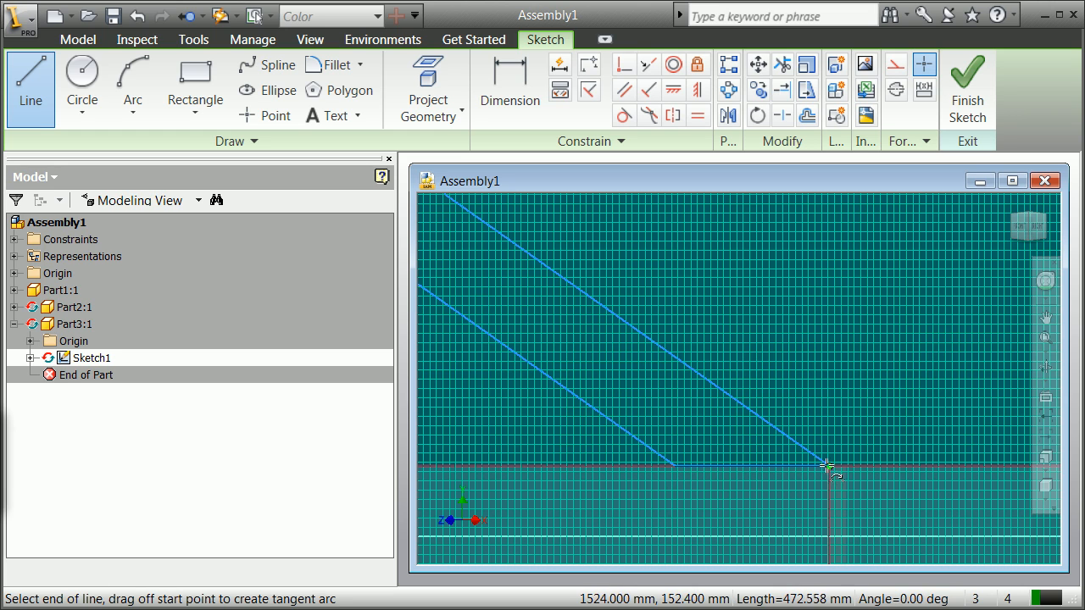
click(829, 465)
scroll(781, 380, down, 5)
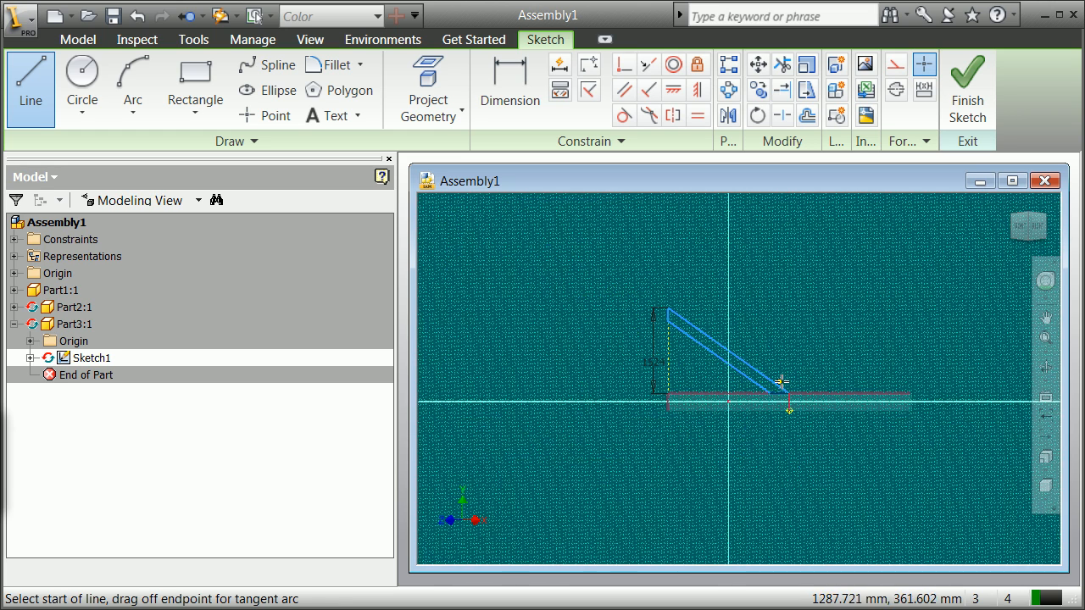
Step: Apply a parallel constraint between the upper and lower diagonal lines
click(624, 91)
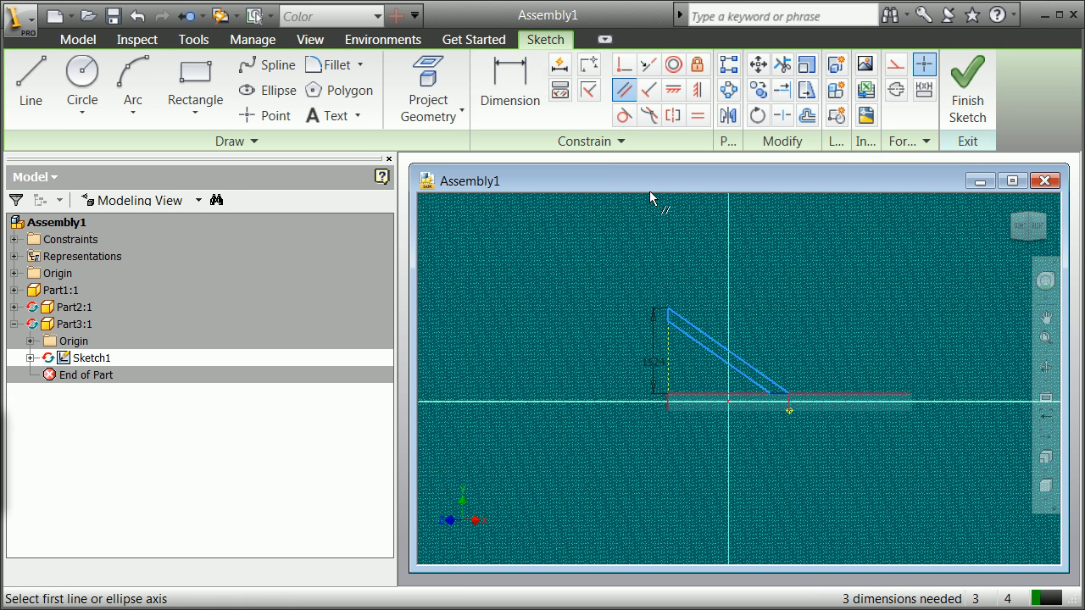
click(707, 336)
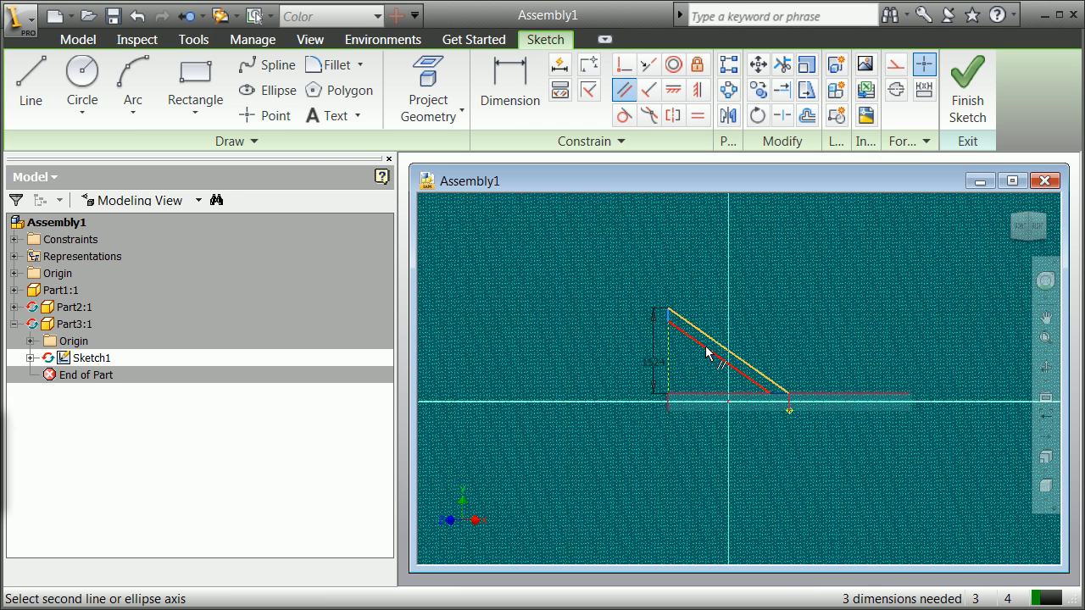
click(707, 349)
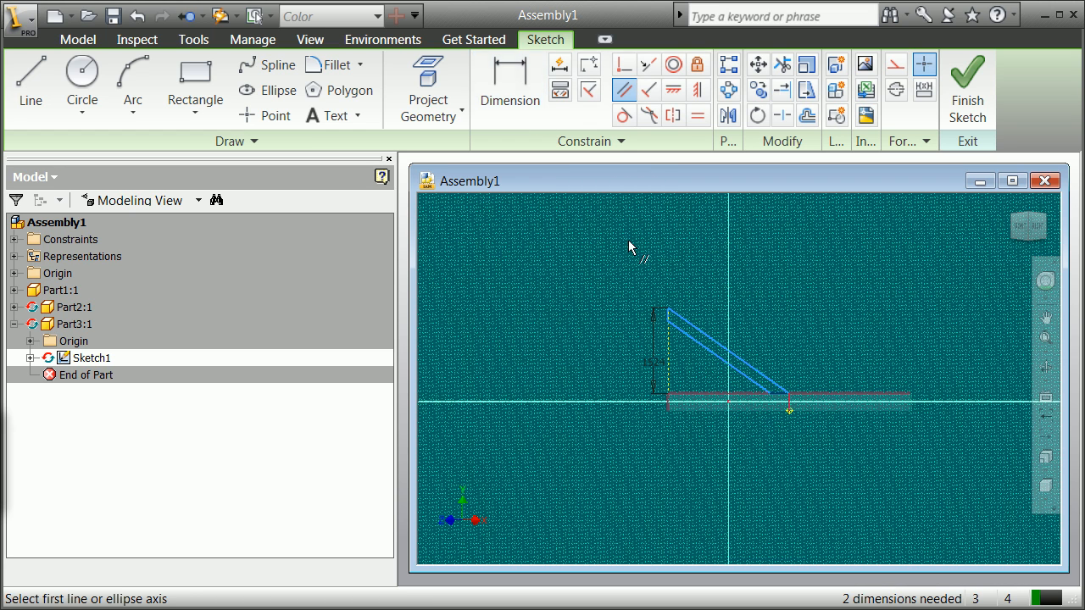
Step: Dimension the perpendicular distance between the two diagonal lines and set it to 12 inches
scroll(742, 363, down, 2)
scroll(742, 363, down, 2)
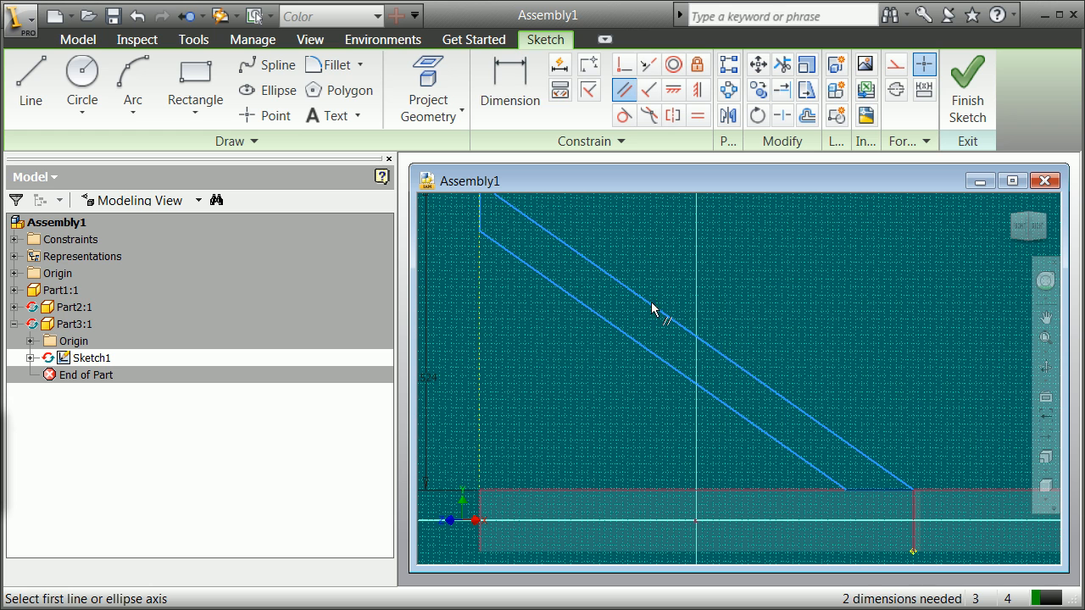
click(504, 89)
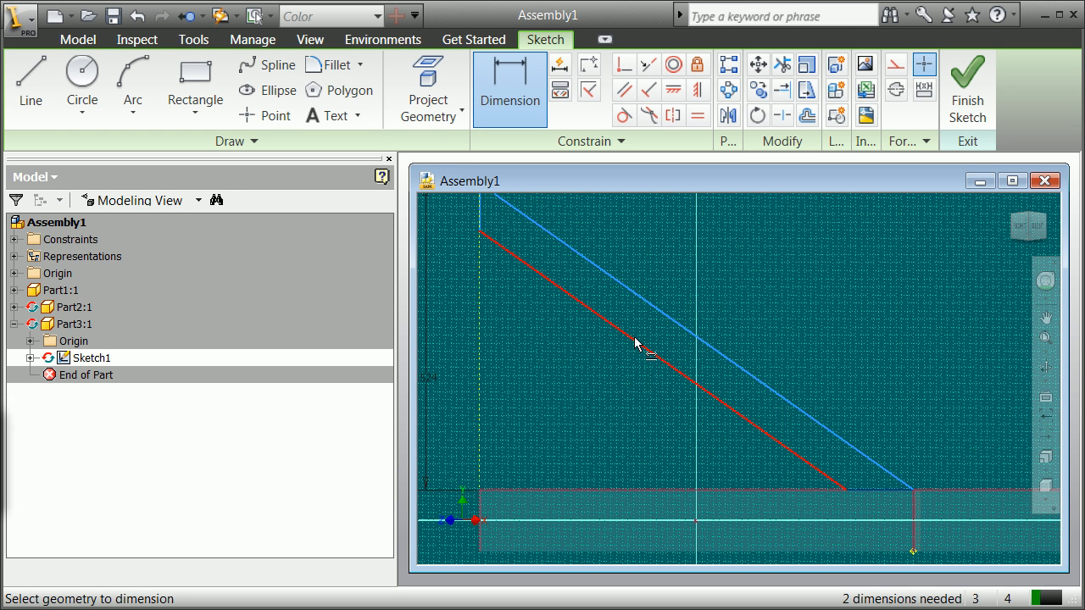
click(638, 346)
click(667, 319)
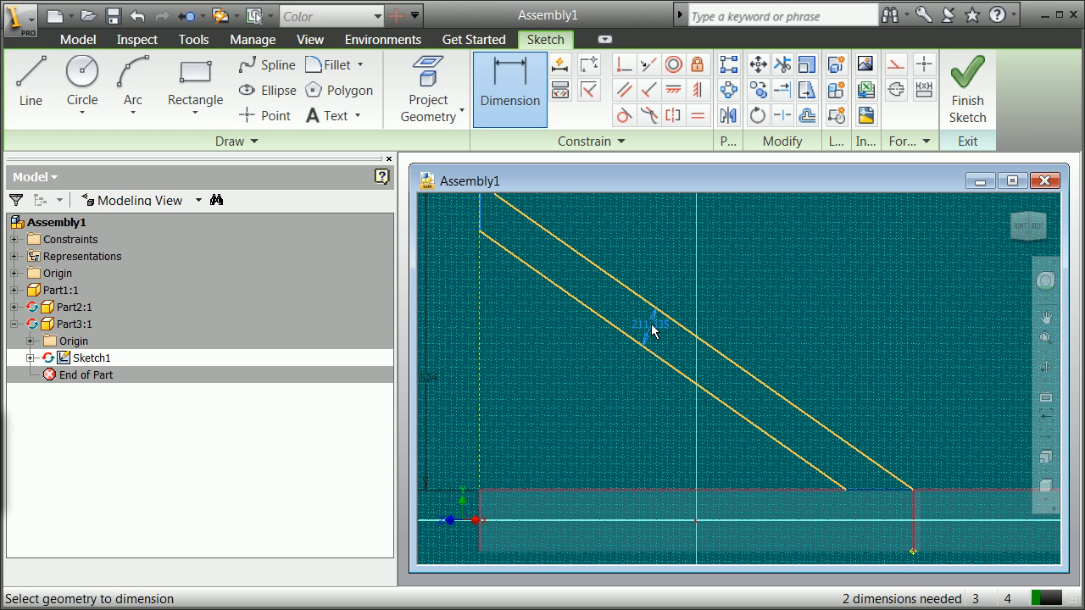
click(652, 331)
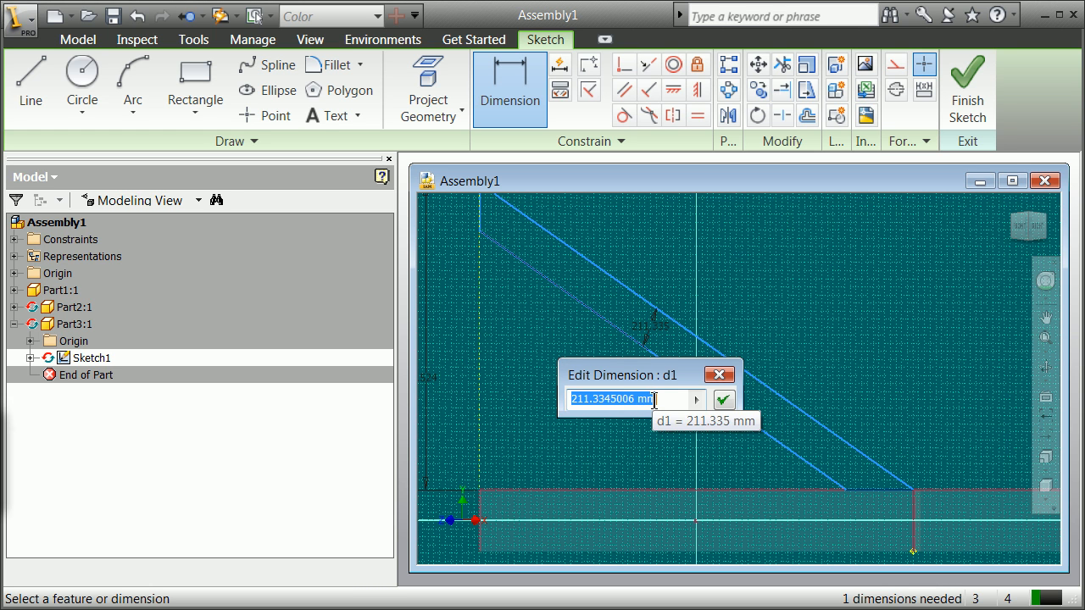
text(12")
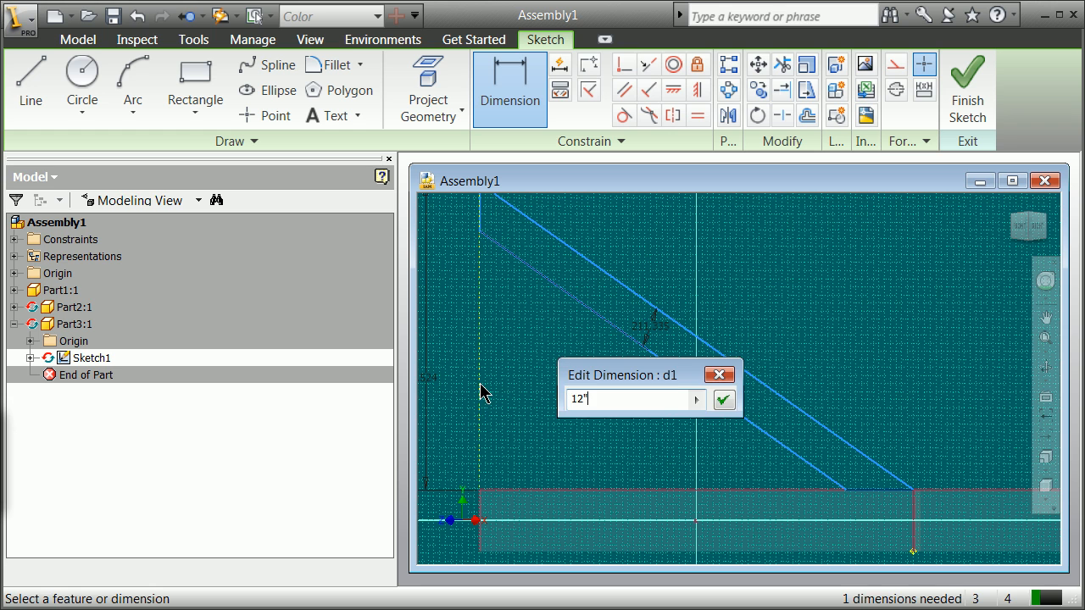
key(Return)
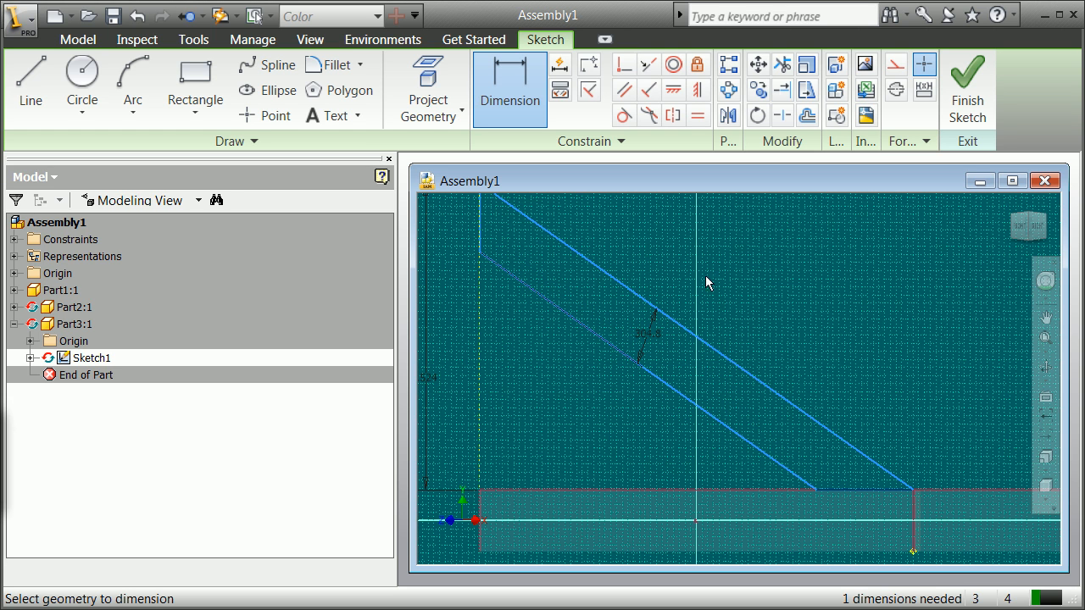
Step: Finish the Part3 profile sketch
scroll(882, 487, down, 3)
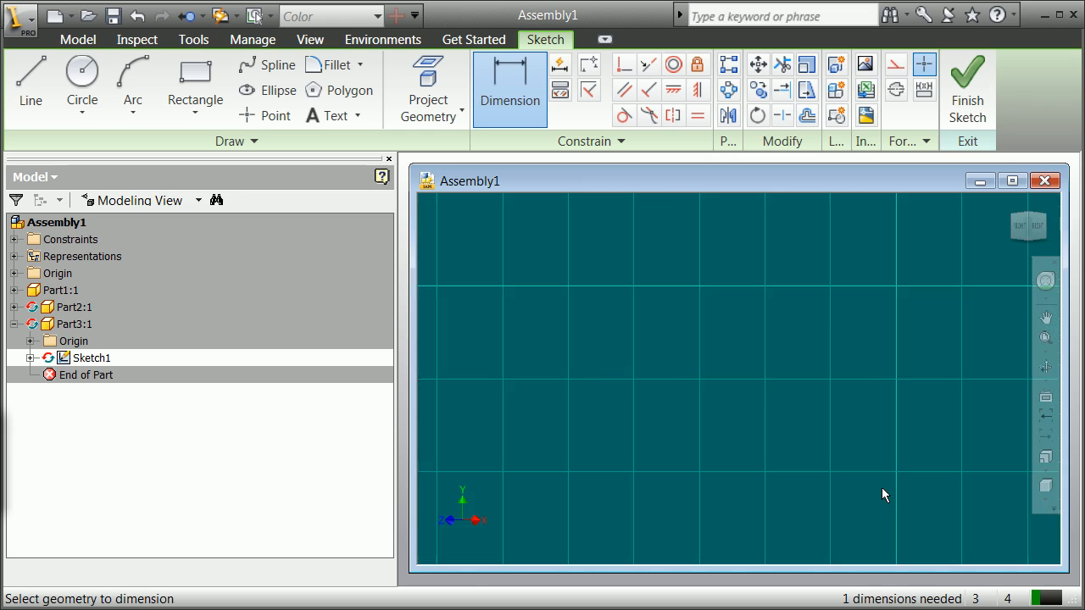
scroll(880, 486, up, 3)
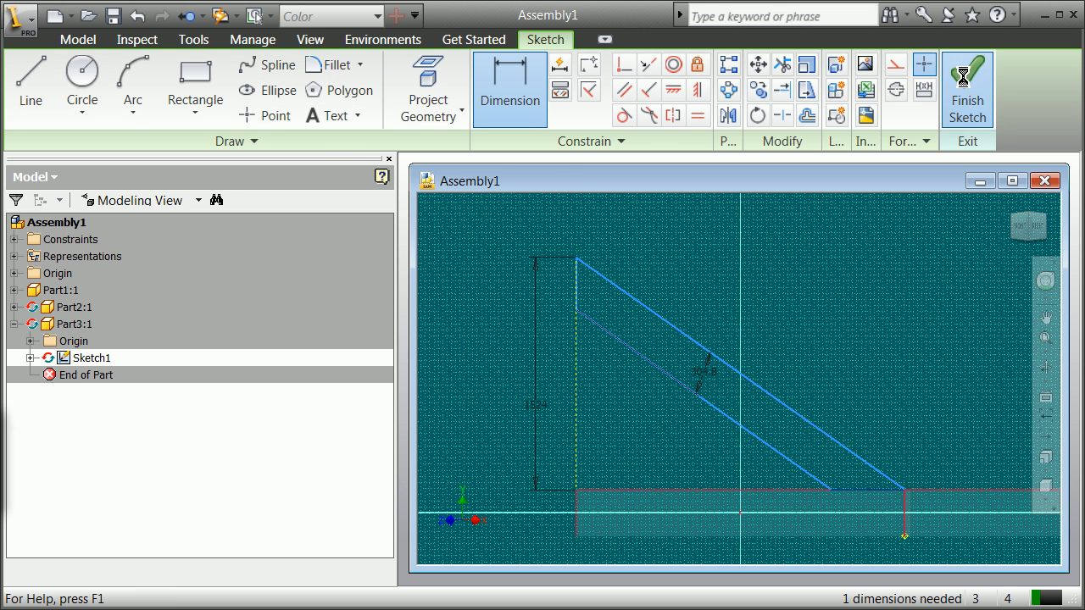
click(968, 81)
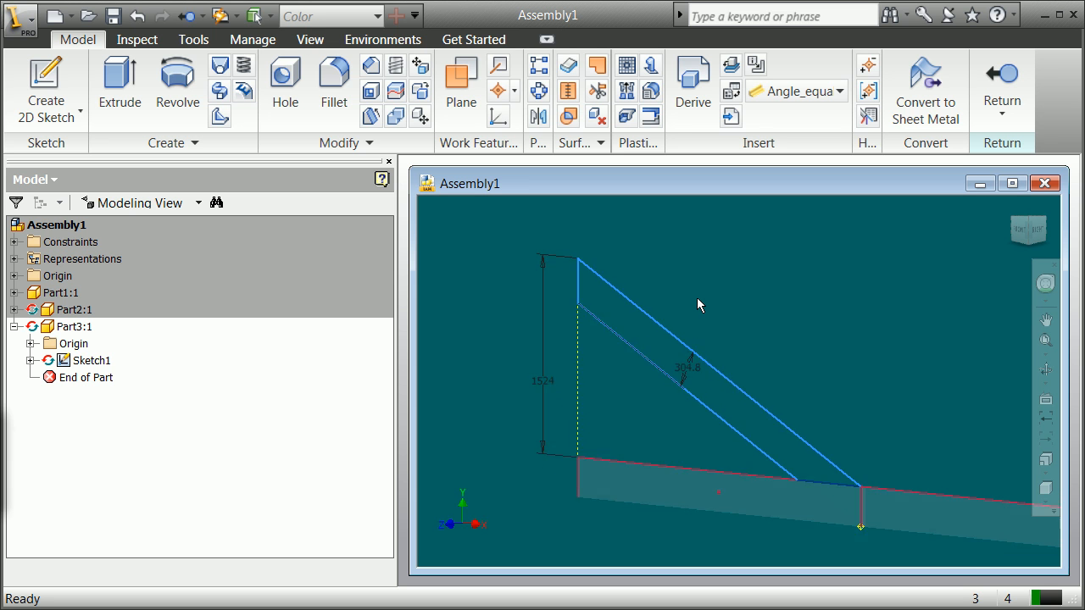
scroll(741, 322, up, 3)
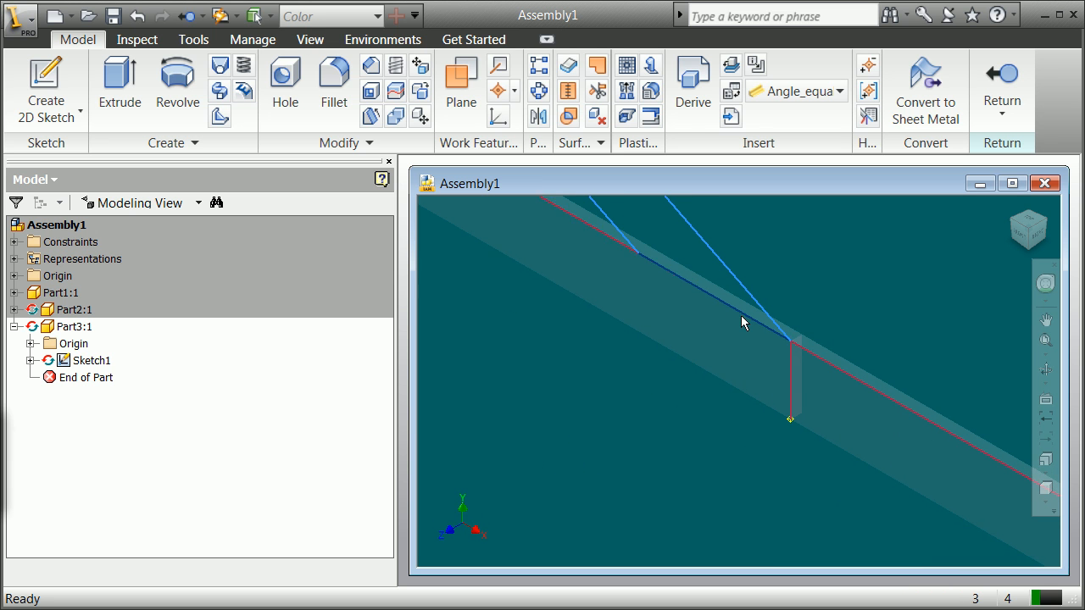
scroll(640, 247, up, 5)
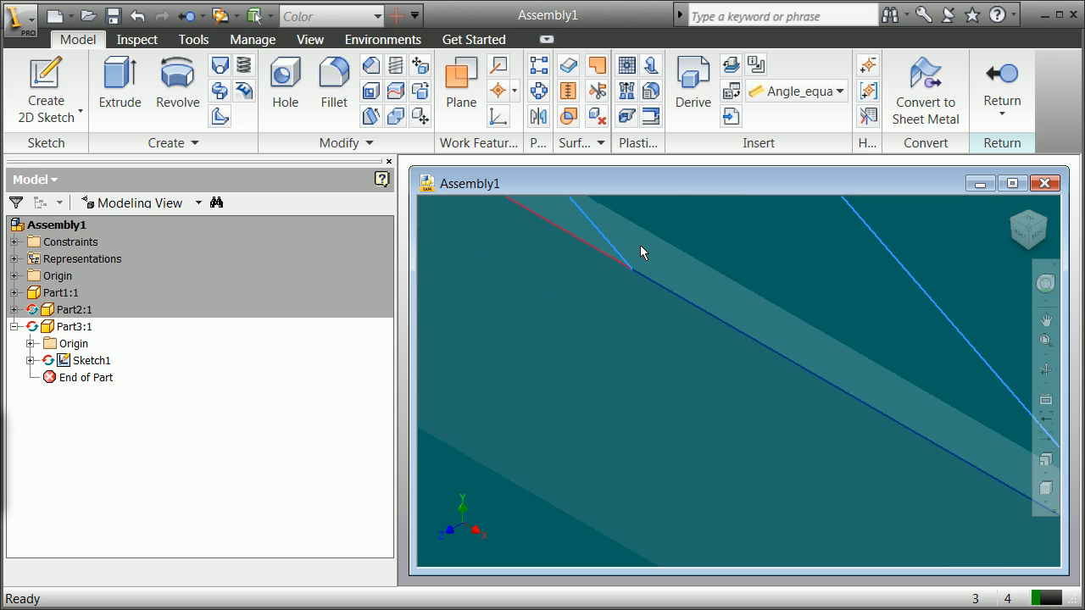
Step: Extrude the closed diagonal brace profile by 2 in as a solid in the reversed direction
scroll(636, 244, down, 6)
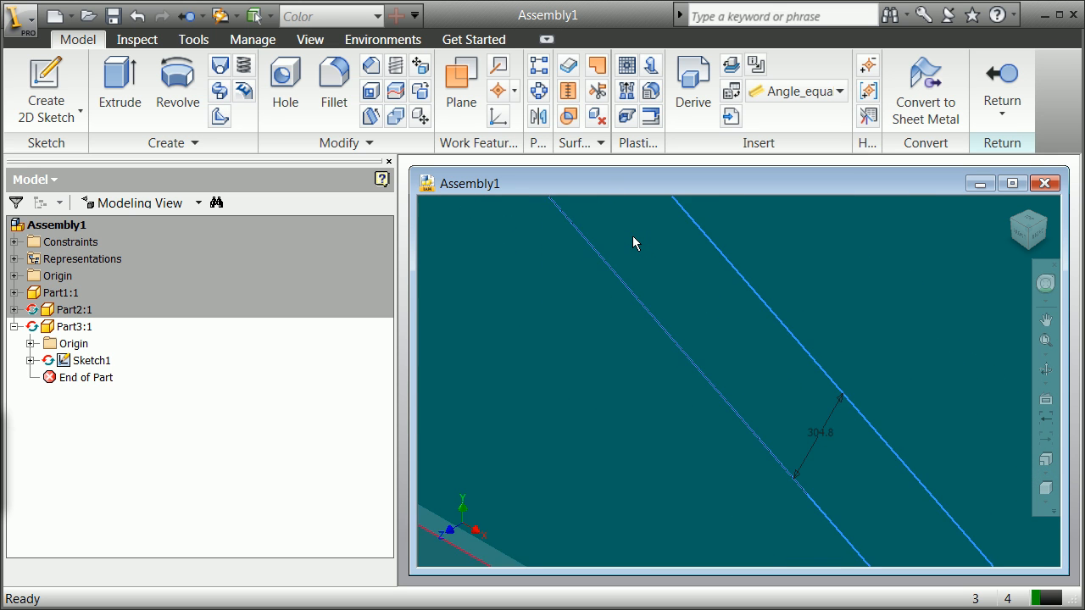
scroll(630, 199, down, 5)
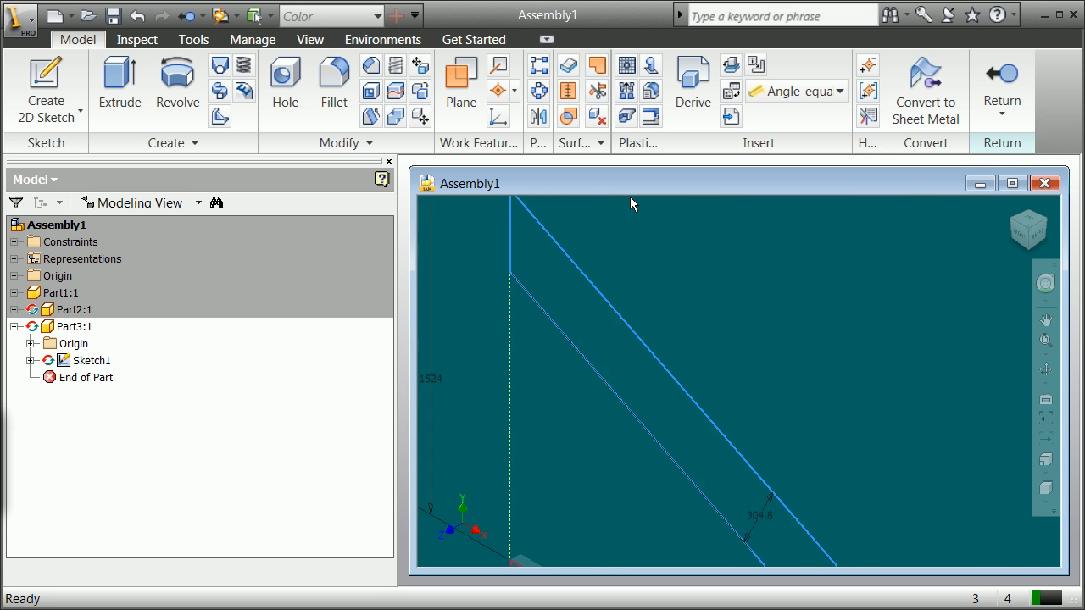
scroll(636, 228, up, 2)
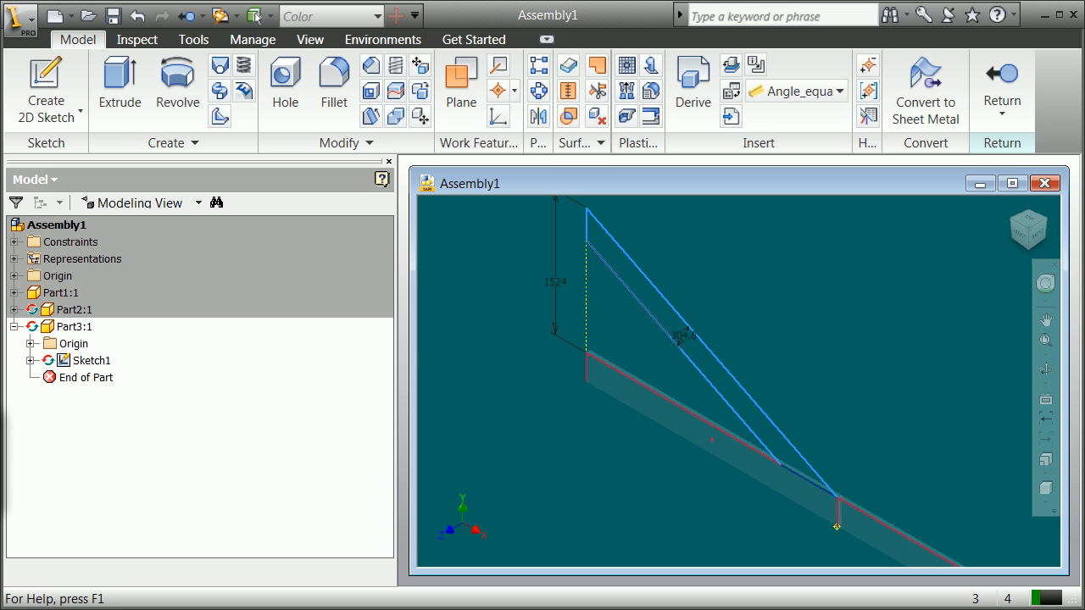
click(116, 103)
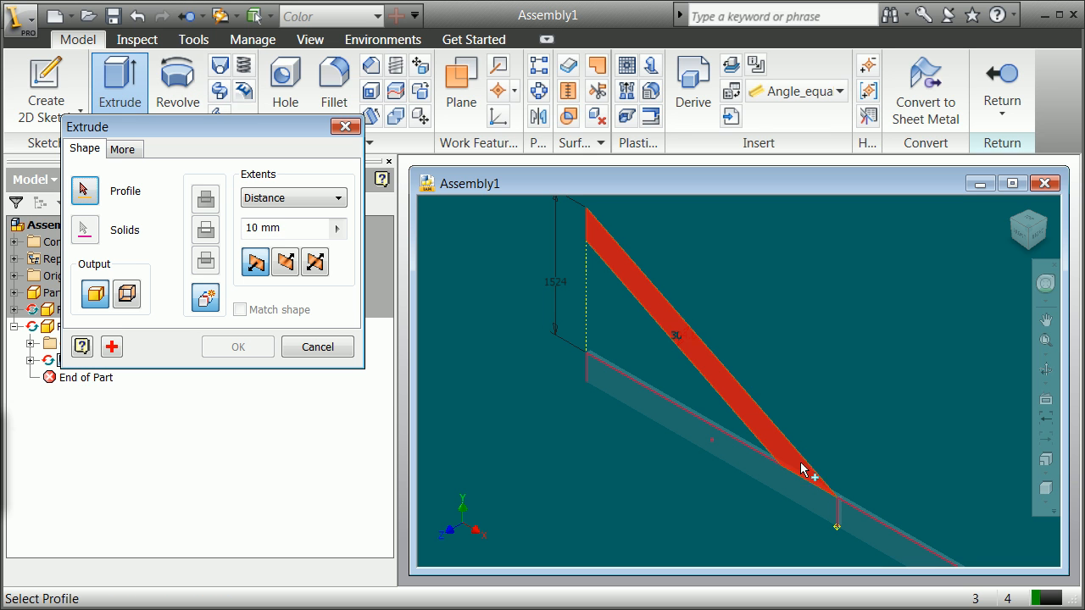
double_click(255, 227)
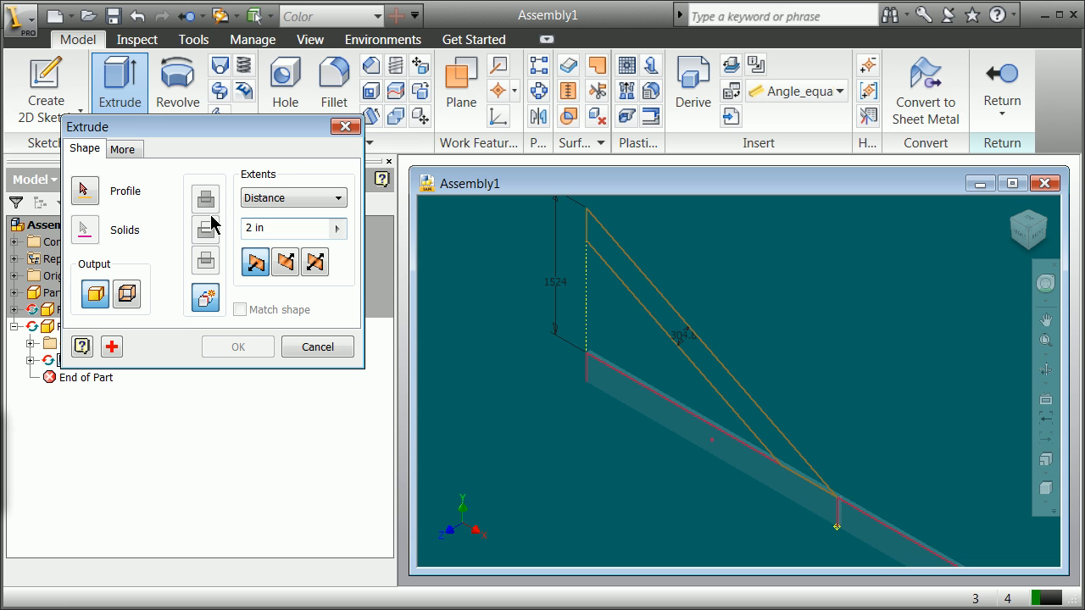
text(2 in)
click(86, 195)
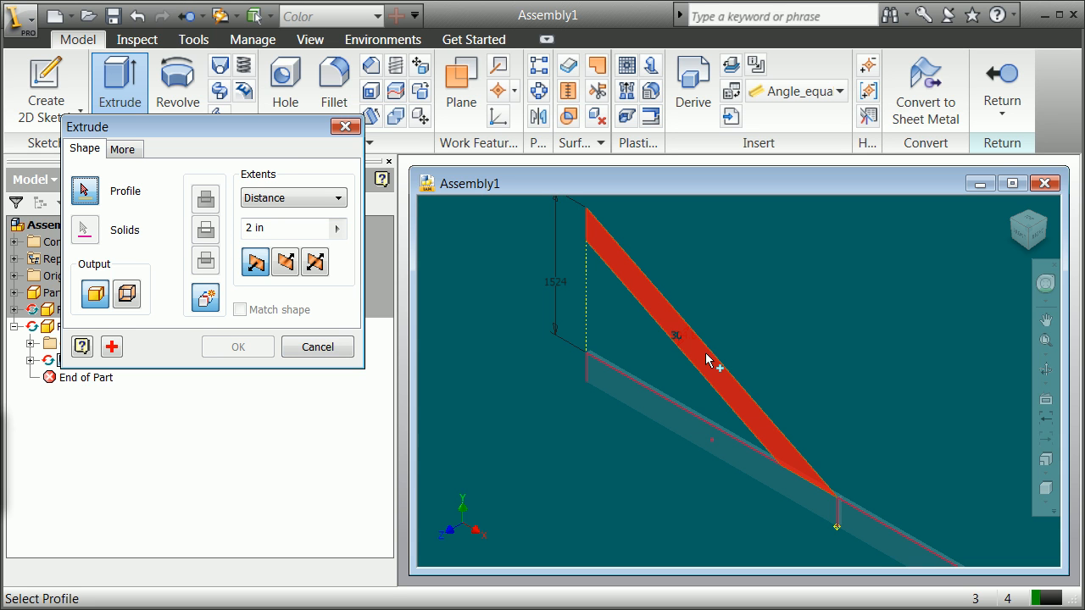
click(286, 263)
click(761, 424)
click(262, 357)
Step: Finish editing the brace part in place and return to the top-level assembly
scroll(624, 423, down, 5)
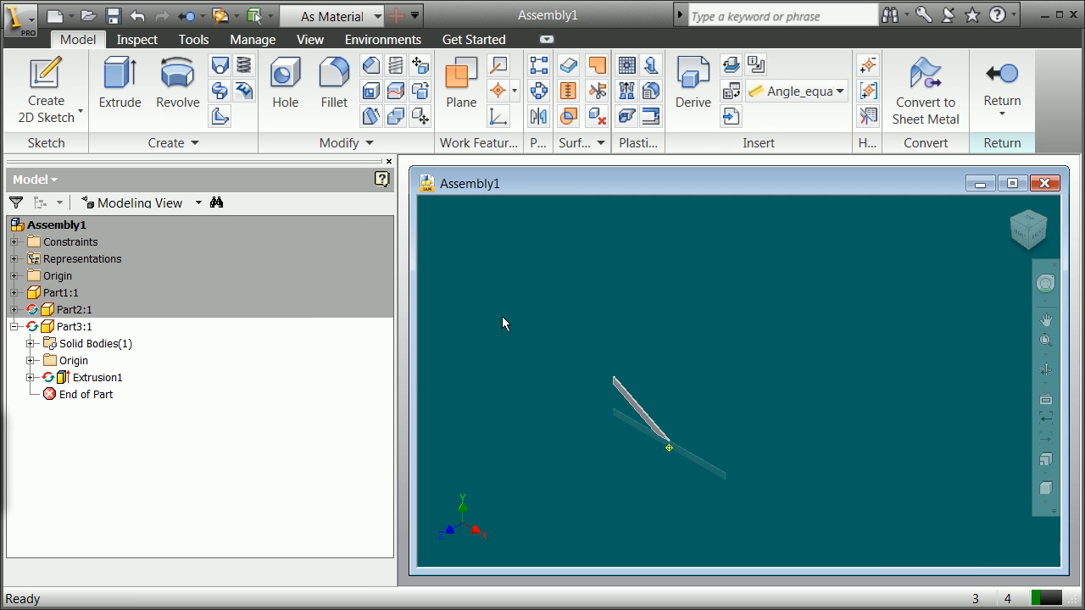
scroll(430, 296, down, 2)
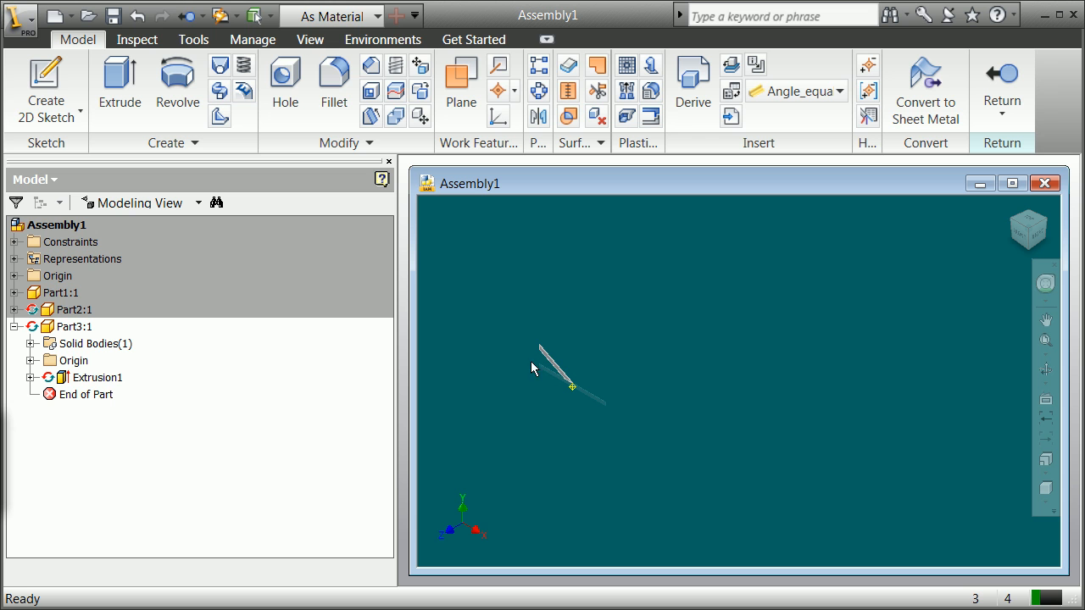
click(1003, 113)
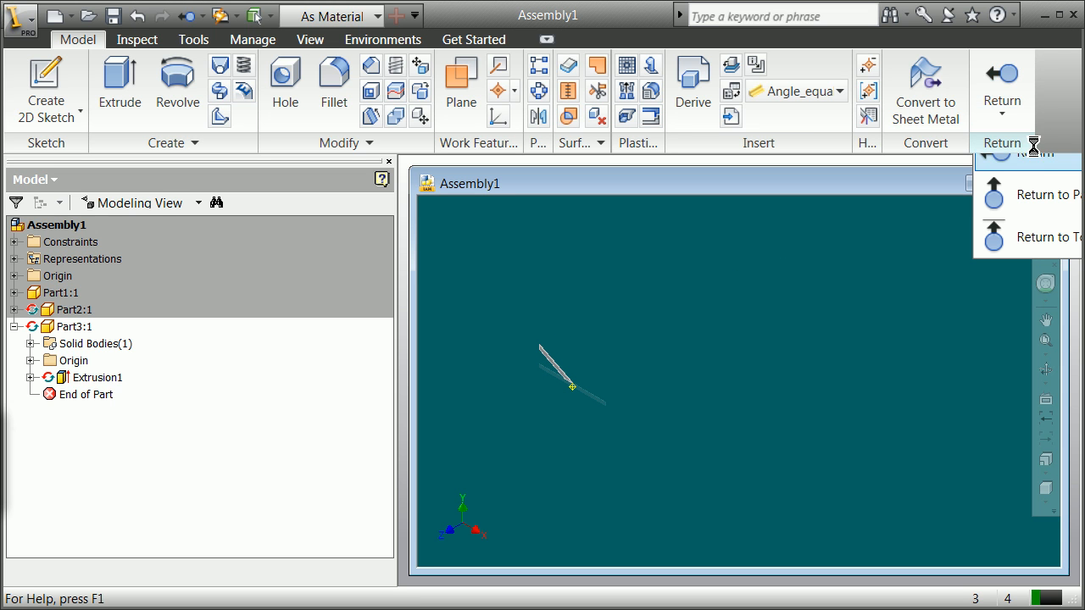
click(1023, 237)
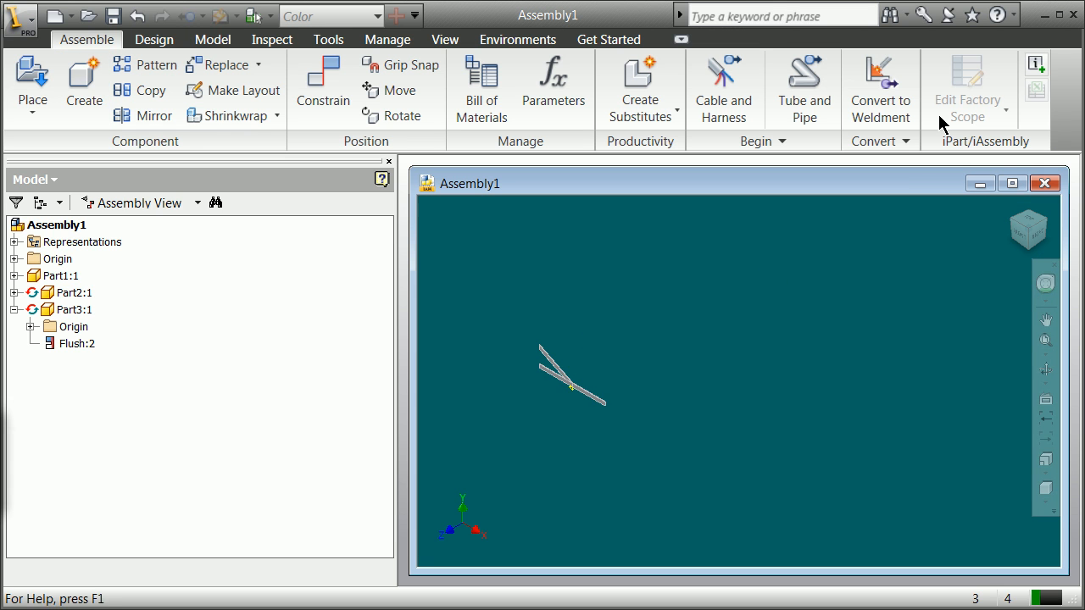
Step: Copy and paste the diagonal brace in the assembly, positioning the copy just above the original in front view
click(1023, 238)
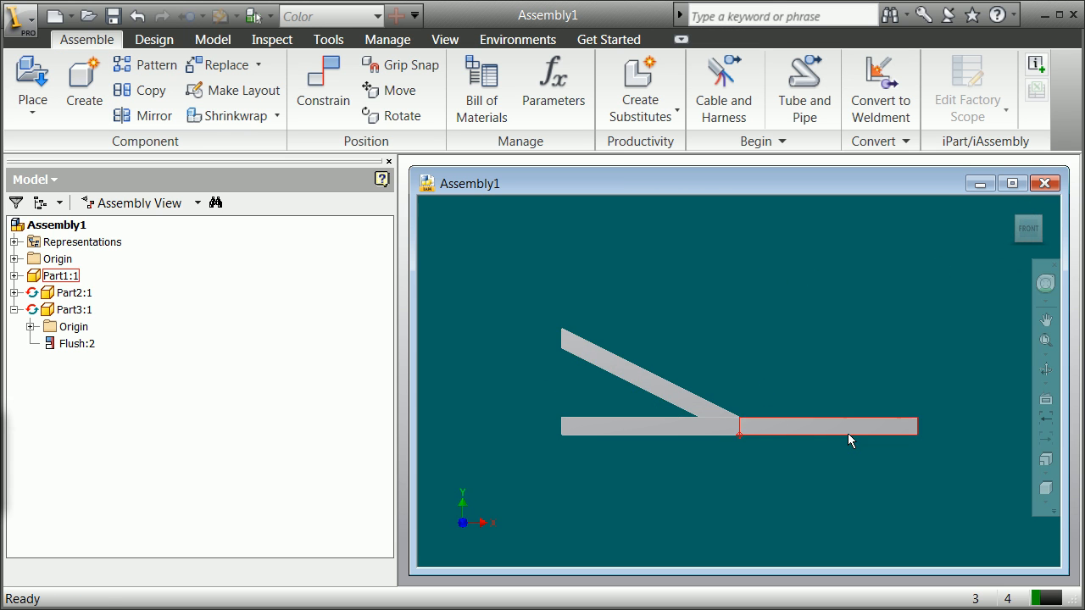
scroll(704, 401, up, 2)
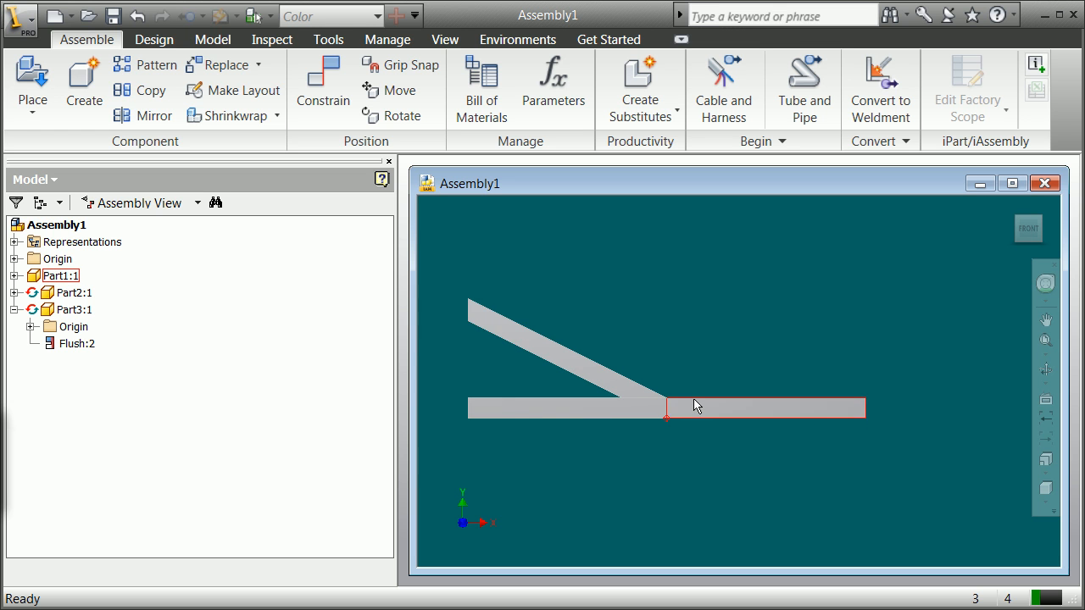
scroll(696, 404, up, 2)
scroll(852, 405, down, 3)
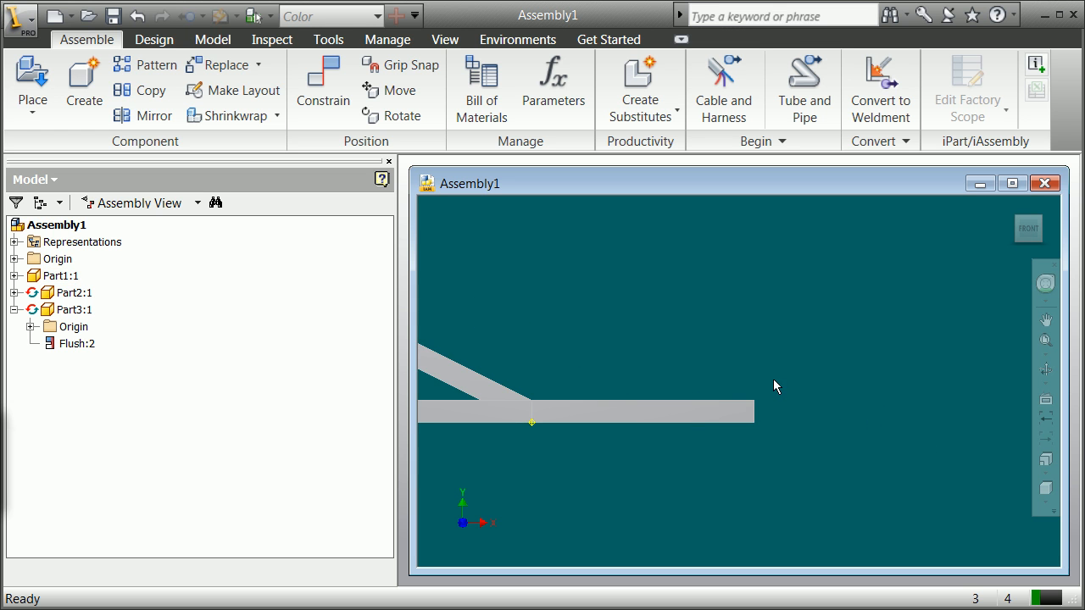
scroll(876, 427, up, 2)
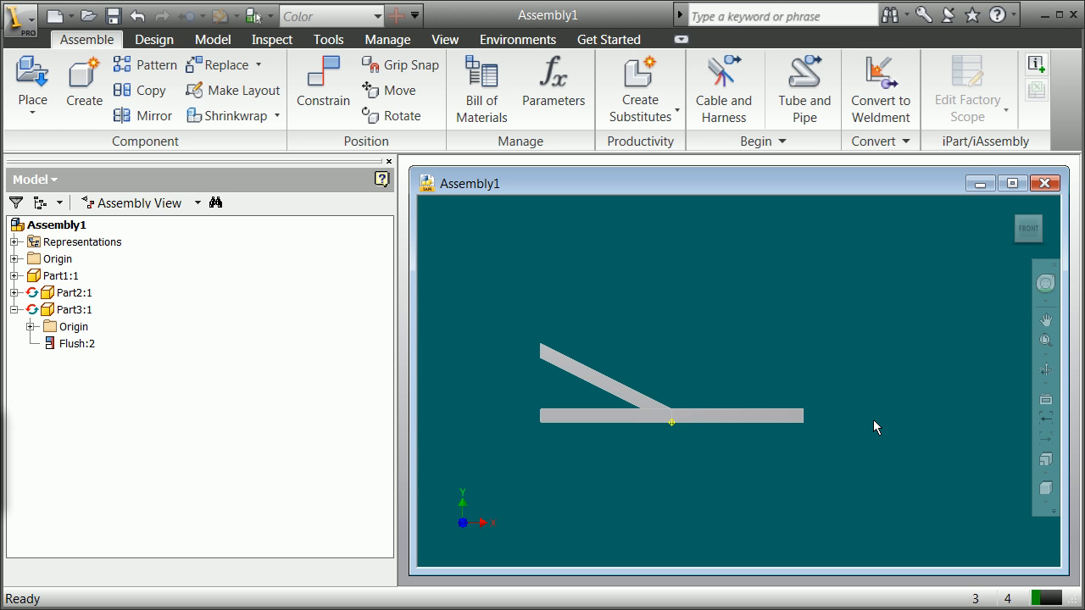
click(625, 395)
right_click(624, 396)
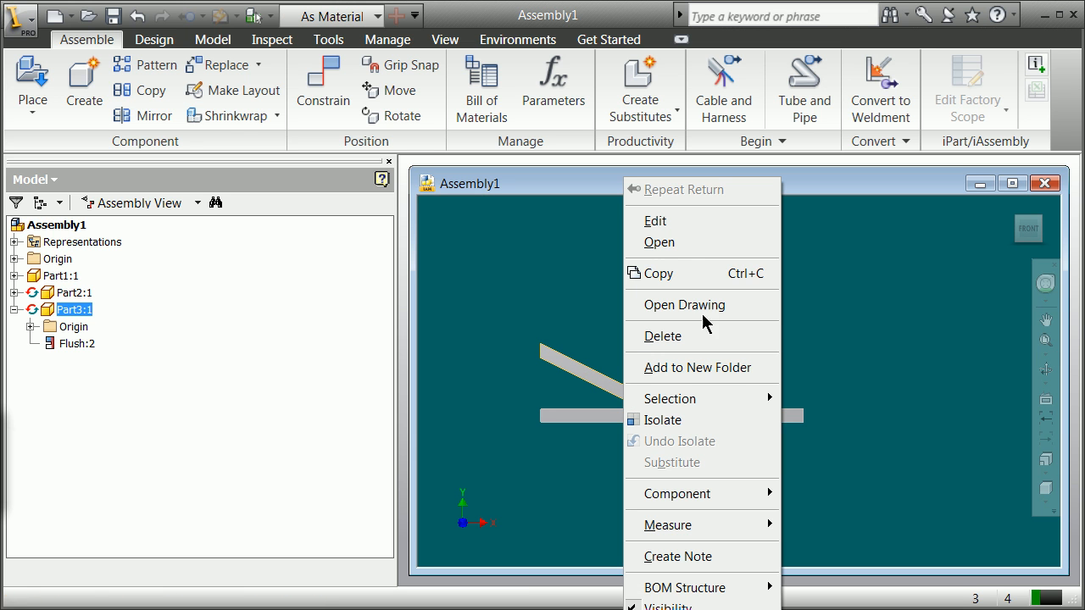
click(738, 271)
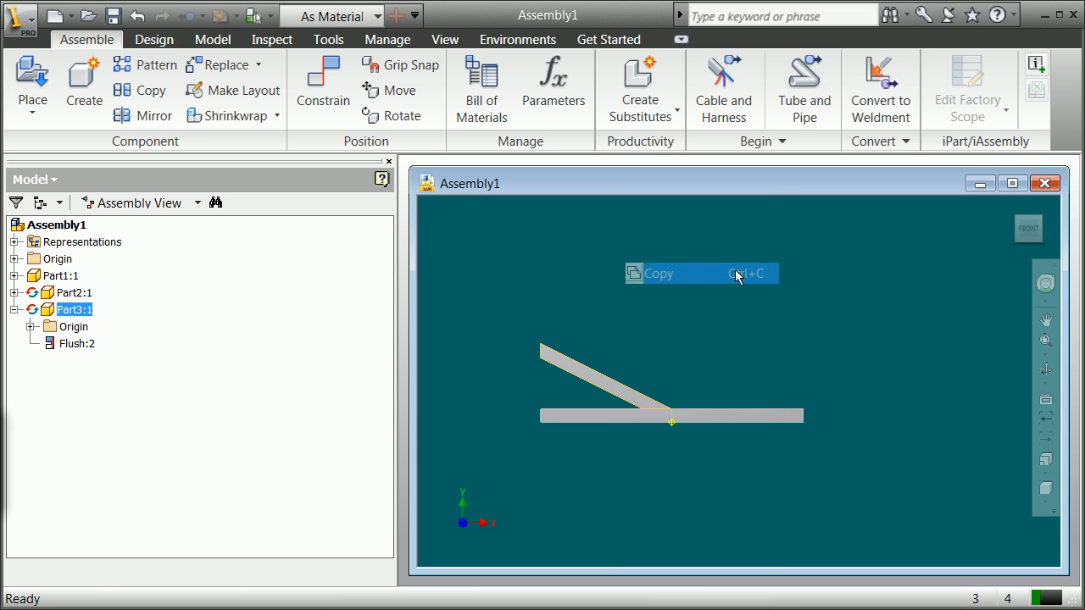
right_click(645, 404)
click(687, 274)
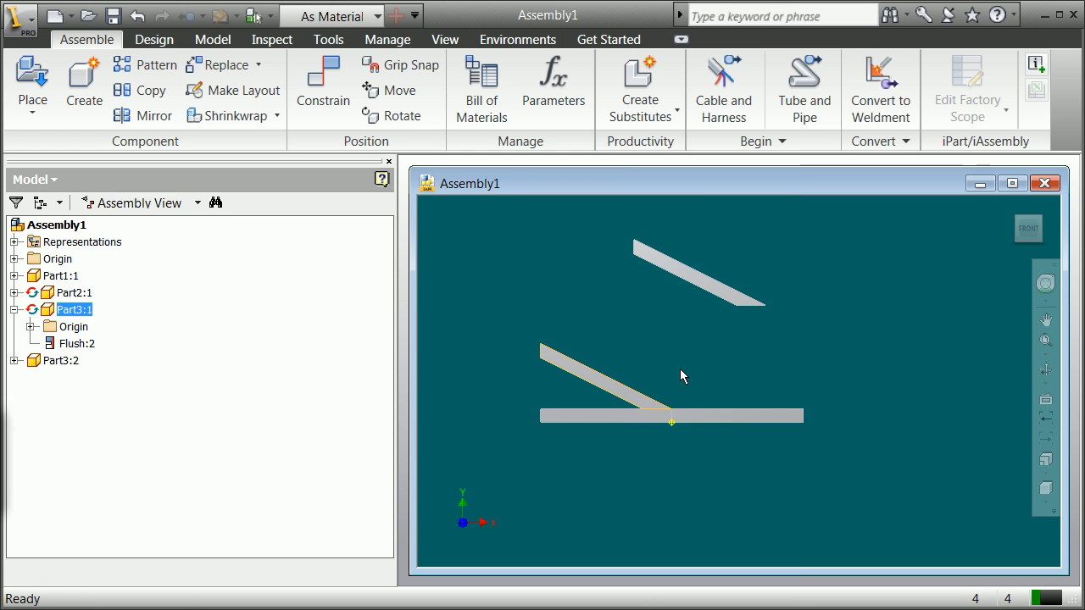
drag(722, 296, 682, 384)
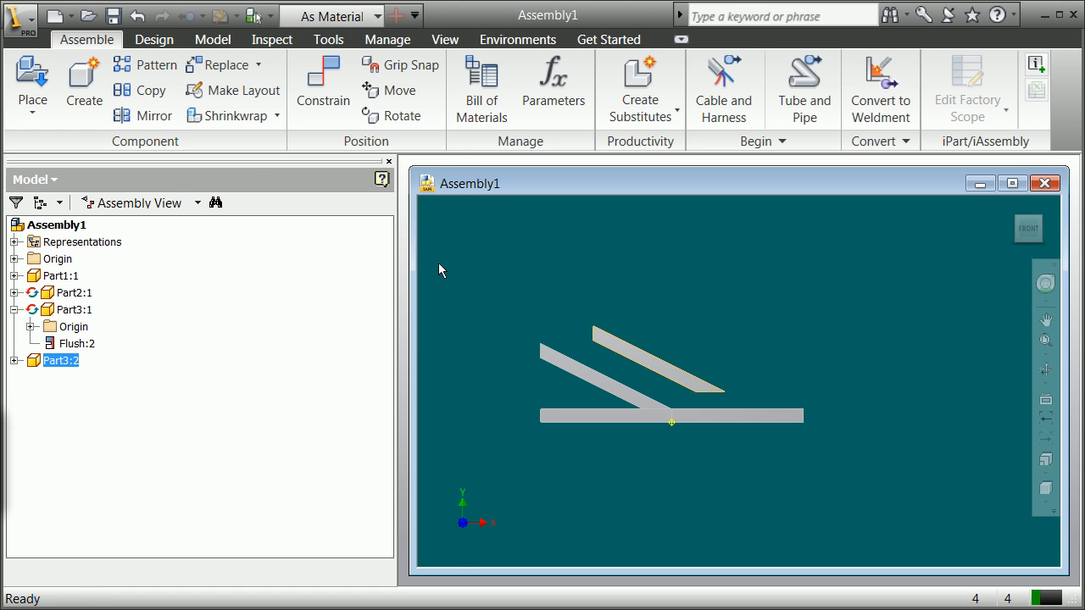
click(155, 115)
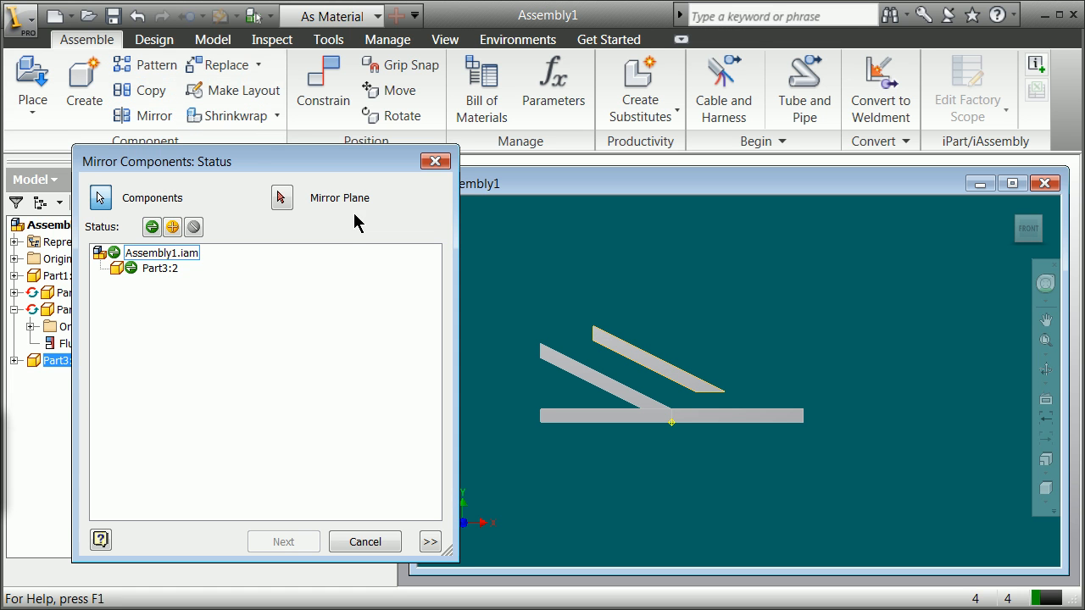
click(281, 198)
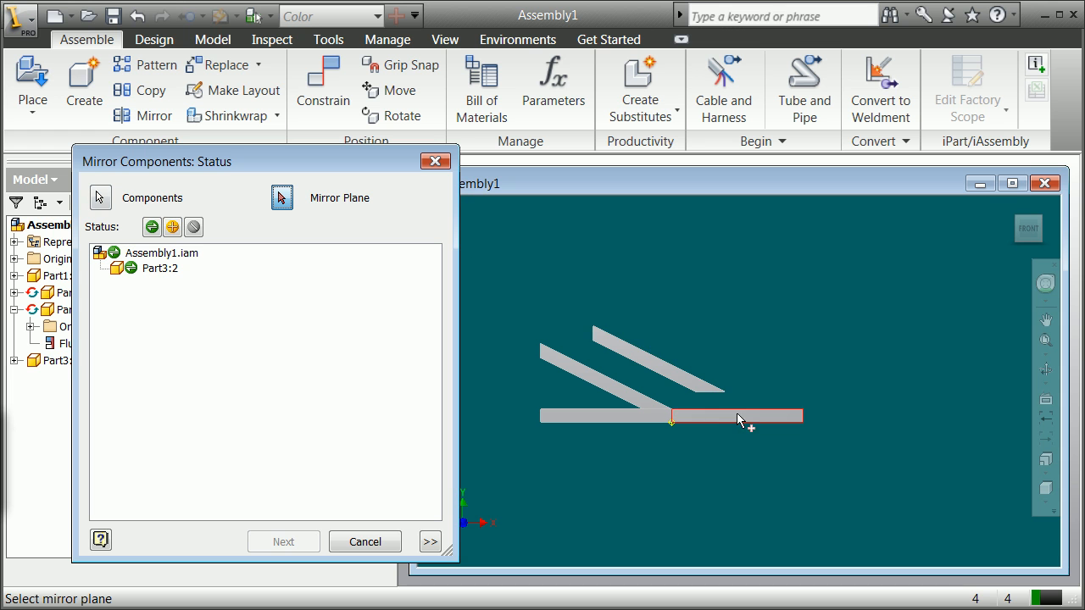
click(365, 542)
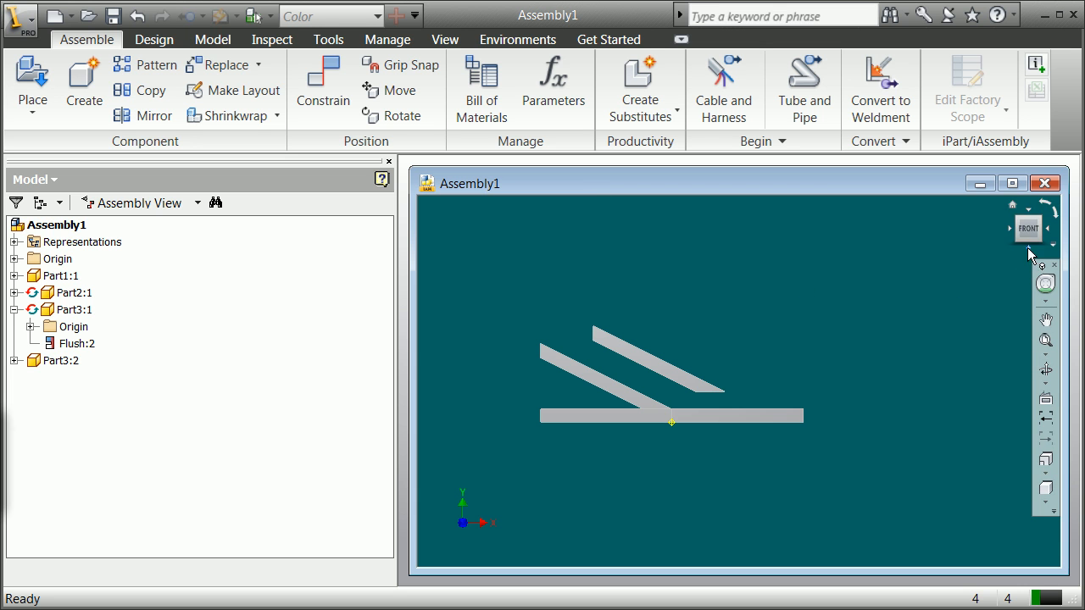
Step: Mirror the copied brace about the outer end face of Part1 and insert the mirrored part in the assembly
drag(1028, 237, 1007, 237)
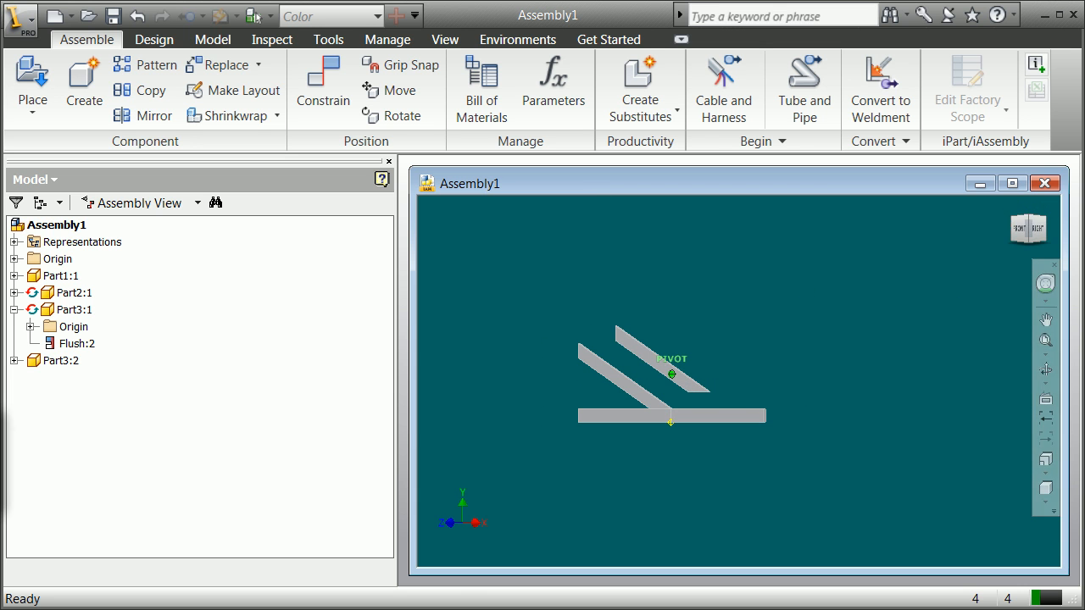
scroll(765, 403, up, 2)
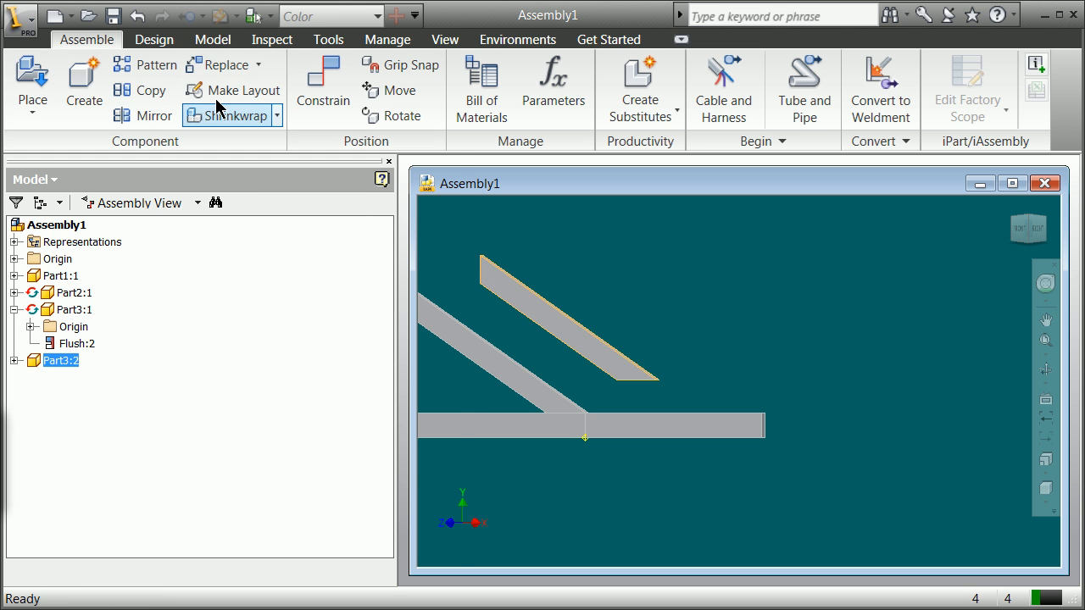
click(156, 116)
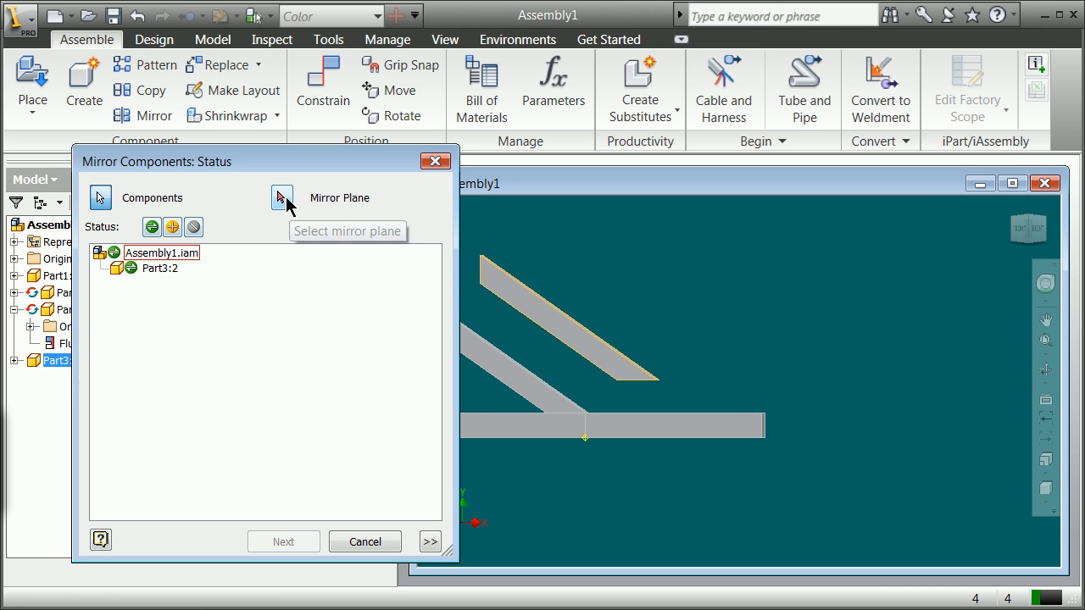
click(282, 200)
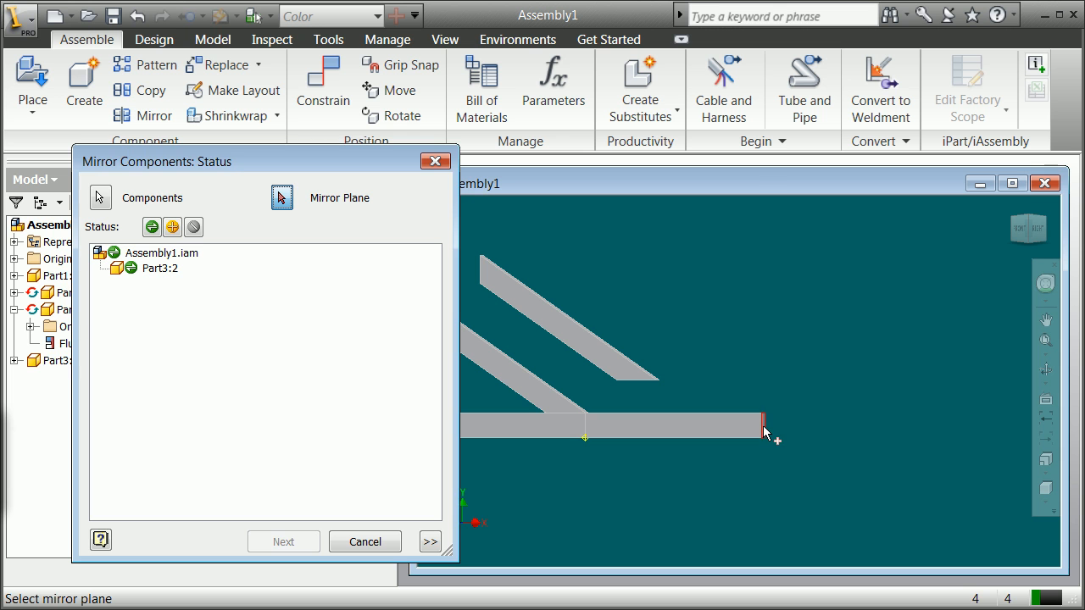
click(764, 431)
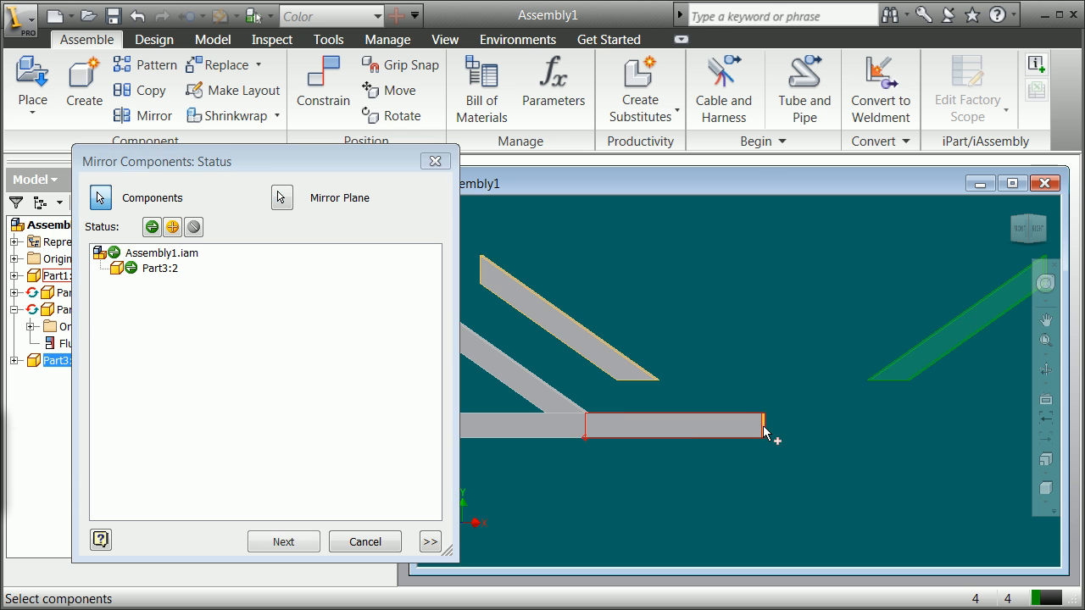
click(283, 542)
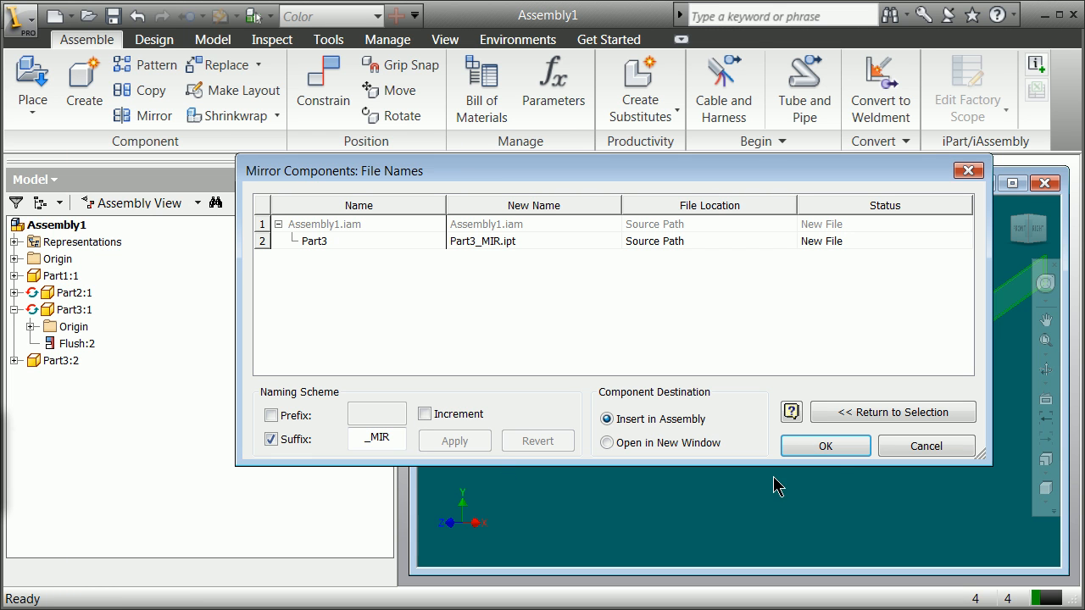
click(832, 447)
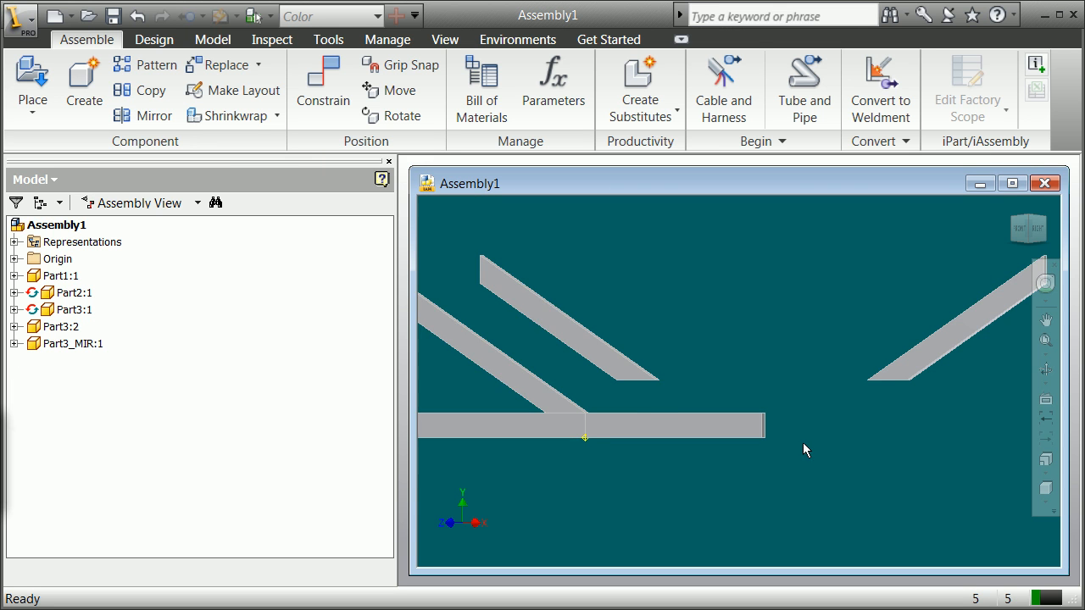
scroll(827, 439, up, 3)
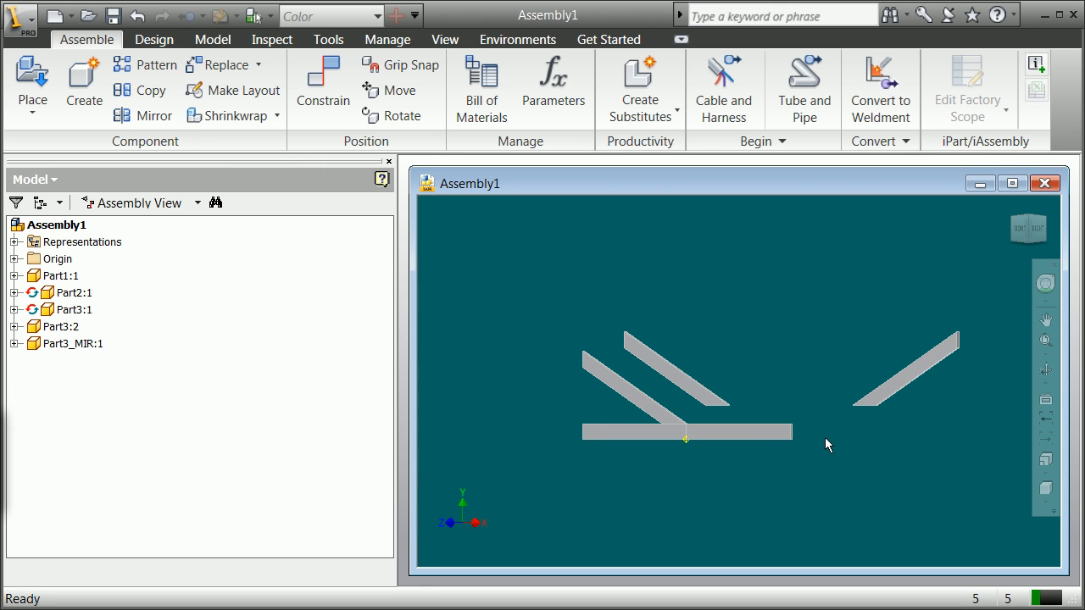
click(666, 374)
right_click(667, 382)
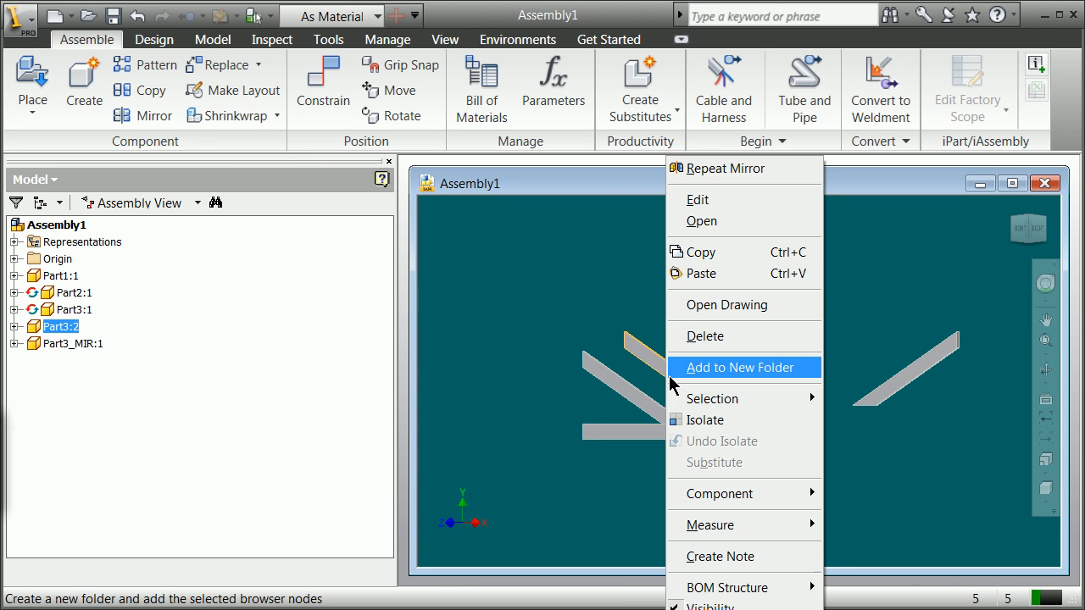
click(701, 204)
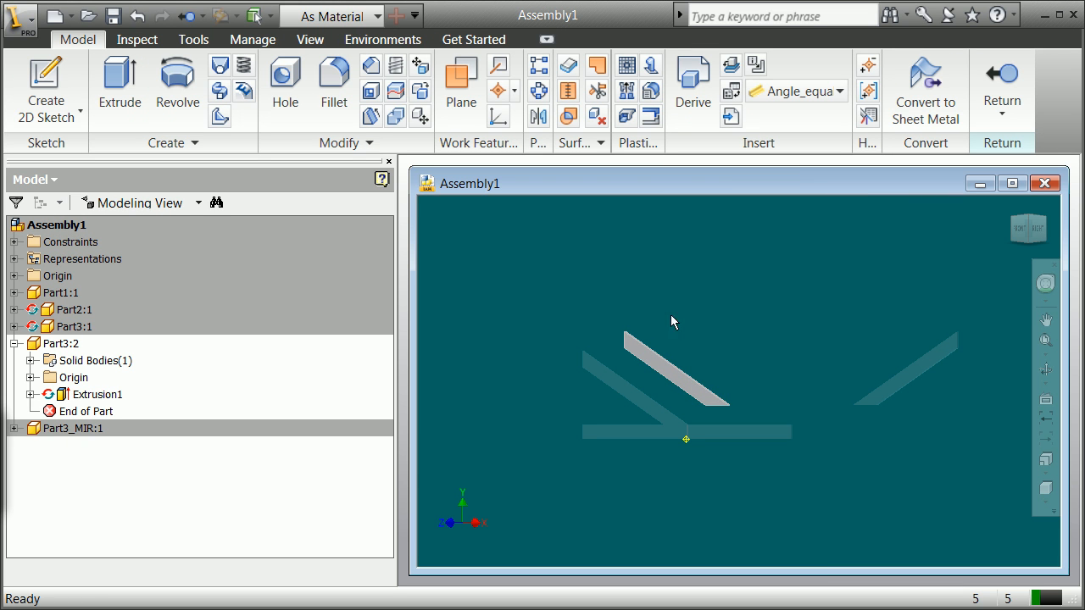
click(1003, 112)
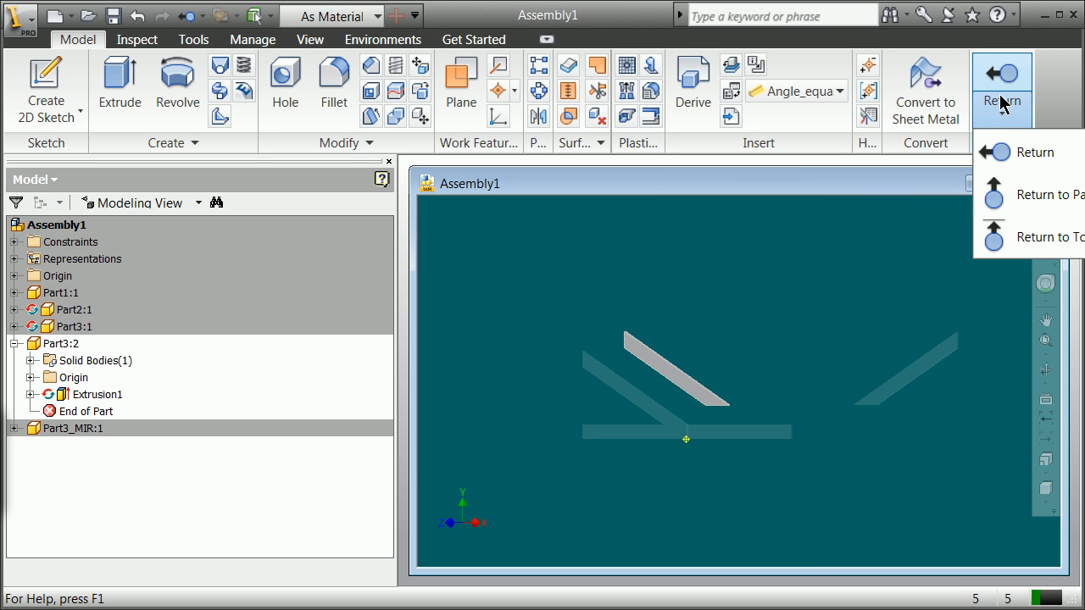
click(1006, 154)
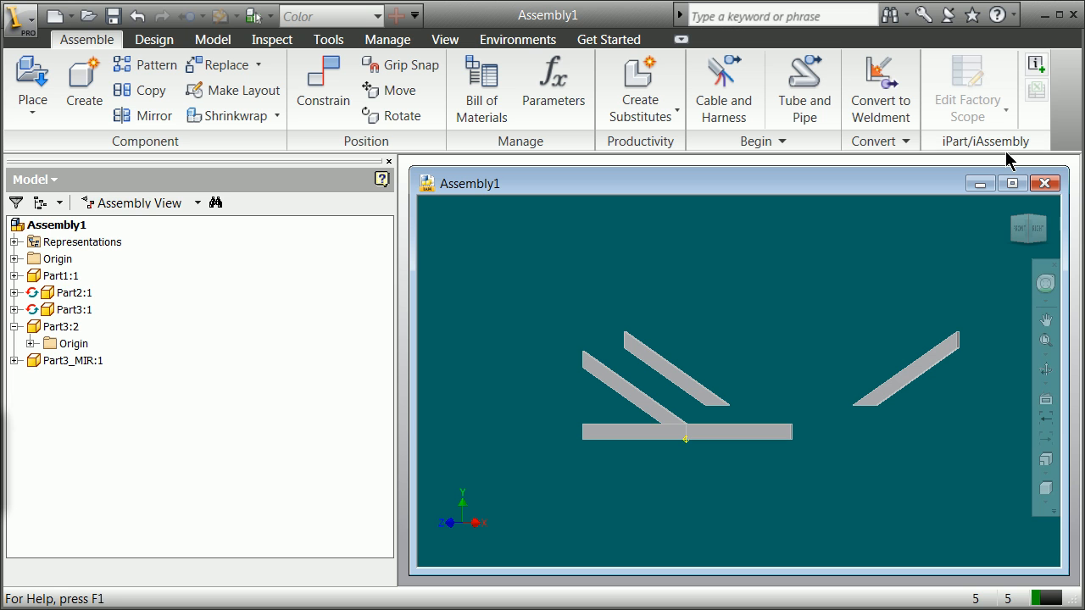
Step: Delete the copied brace Part3:2 from the assembly, keeping the original and the mirrored brace
click(705, 397)
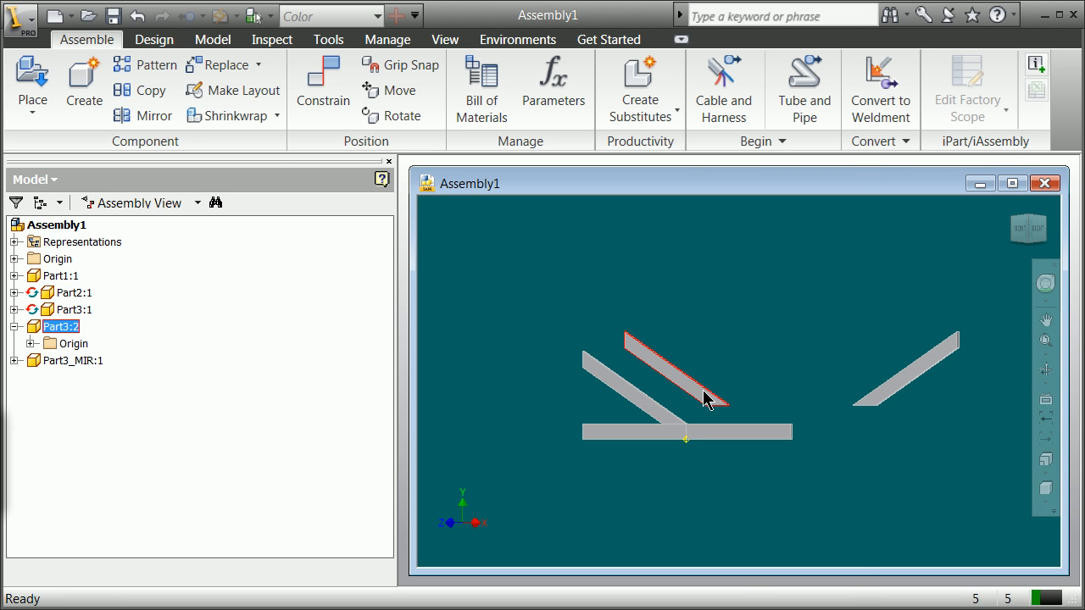
right_click(704, 397)
click(769, 337)
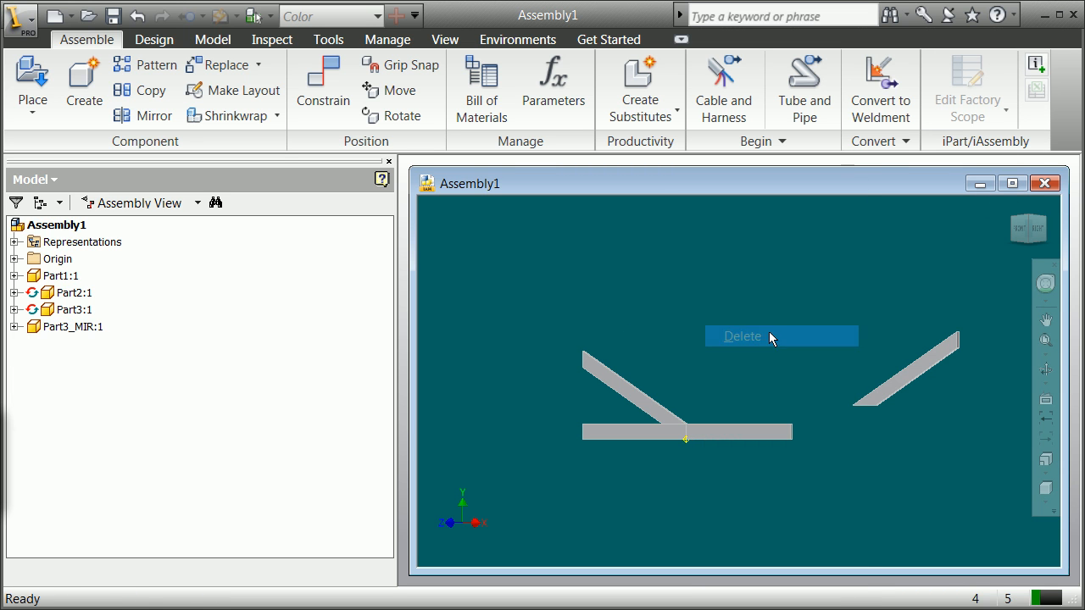
Step: Move the mirrored brace next to the original brace, just above the two boards at their joint
scroll(842, 399, up, 5)
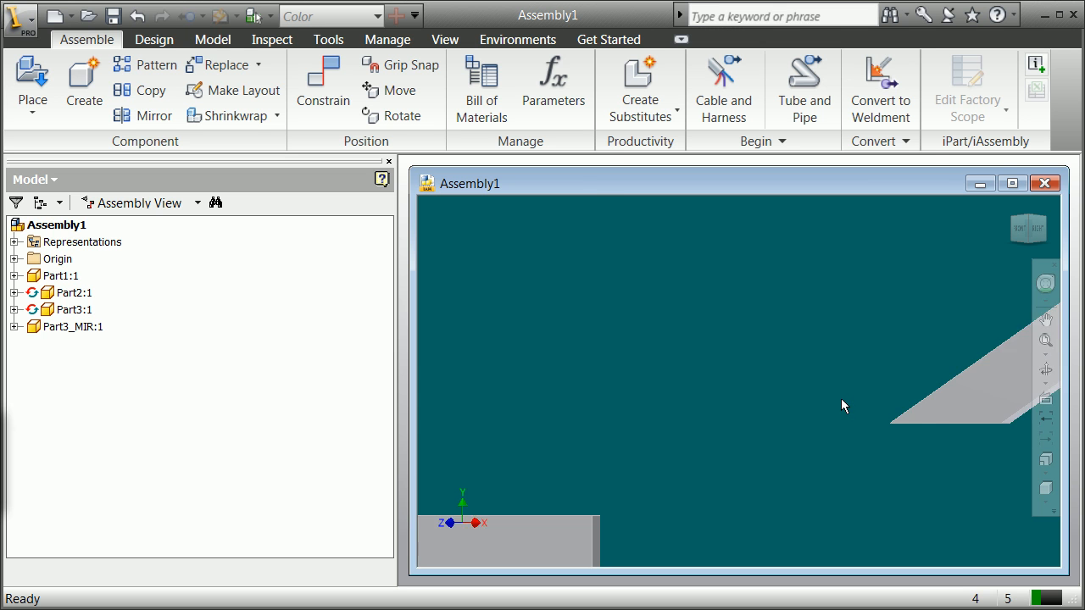
scroll(842, 406, down, 5)
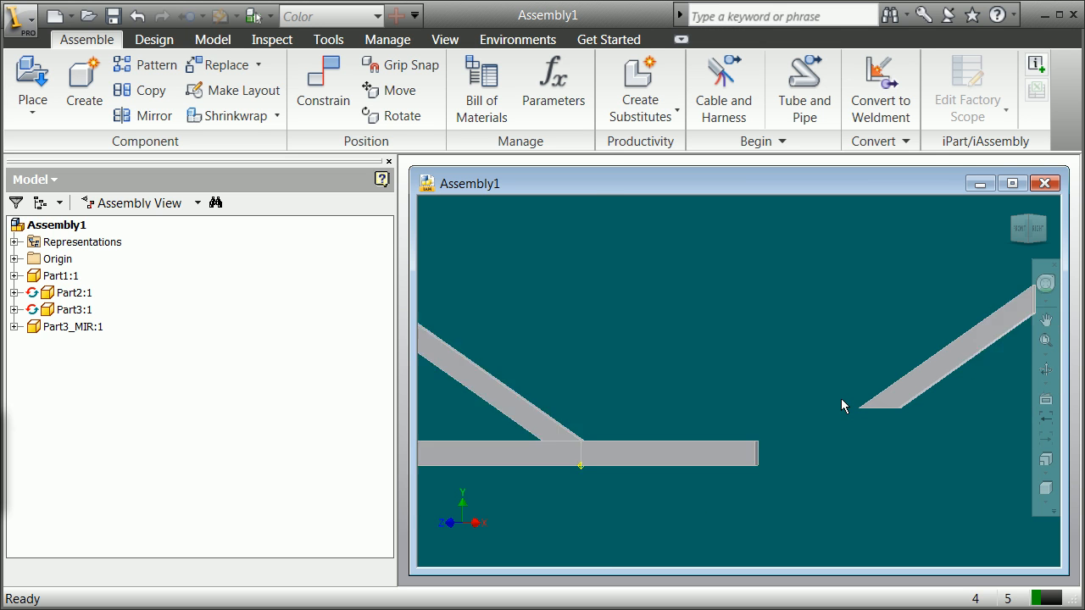
click(900, 390)
drag(907, 380, 721, 432)
scroll(680, 427, up, 5)
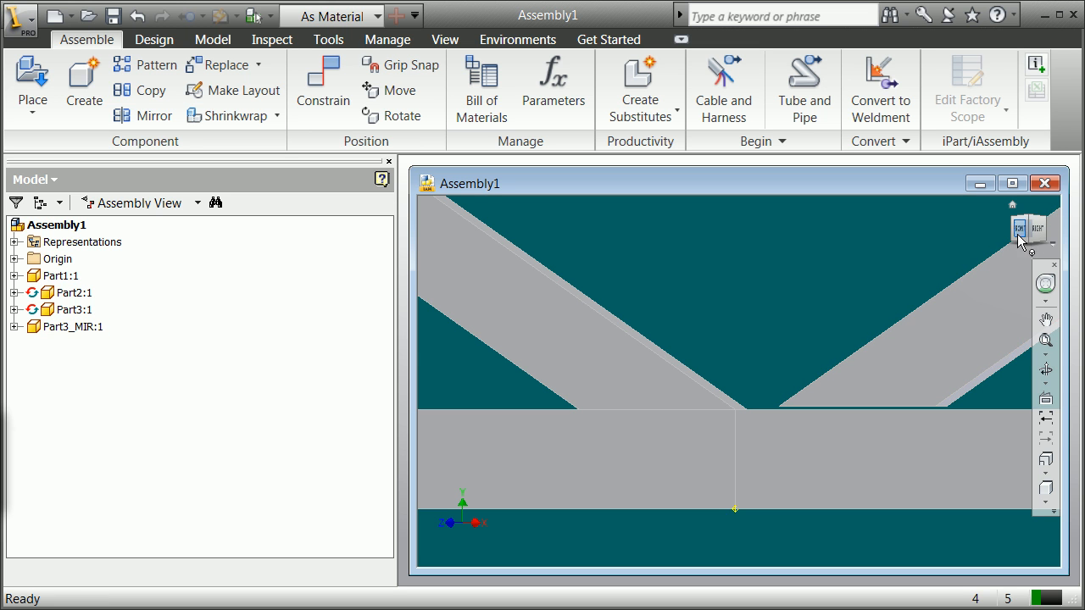
Step: Examine from the side how the mirrored brace lines up in depth with the boards
drag(1033, 222, 1056, 203)
scroll(956, 268, up, 3)
drag(732, 357, 836, 373)
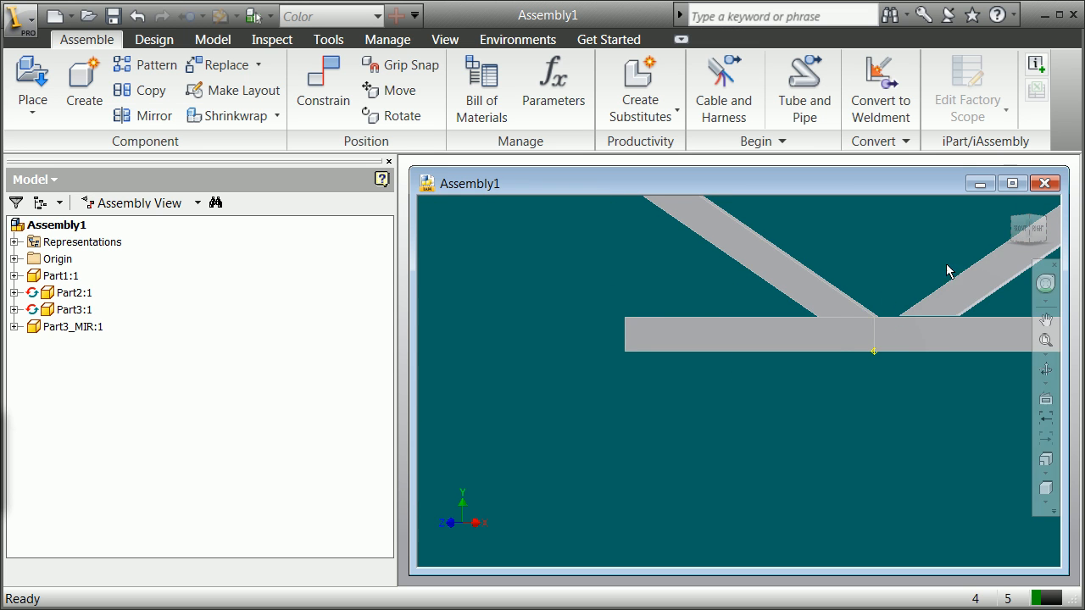
click(1016, 229)
scroll(634, 426, up, 5)
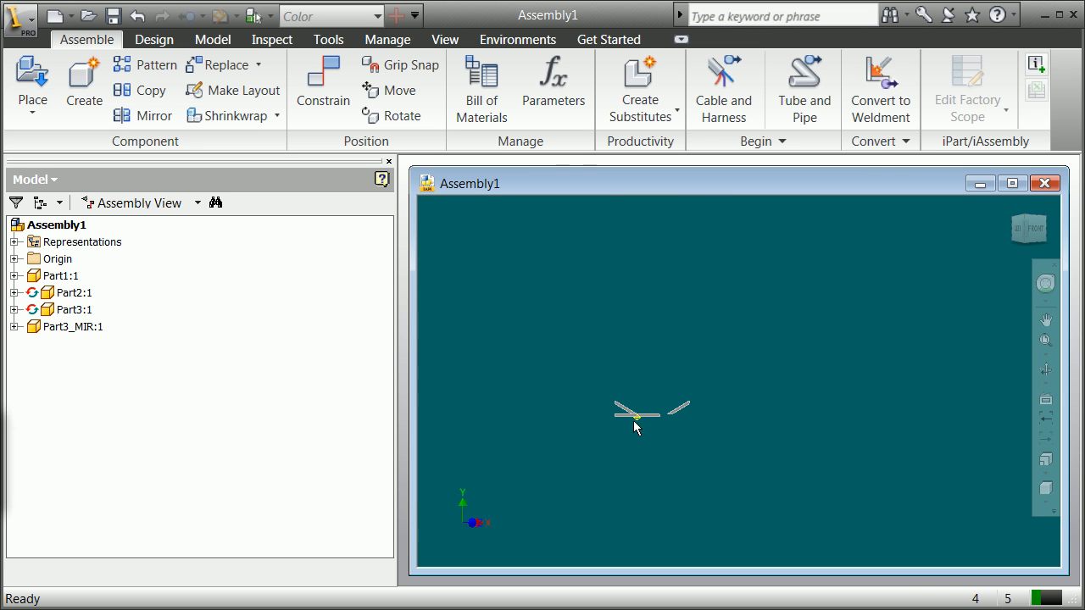
click(1023, 230)
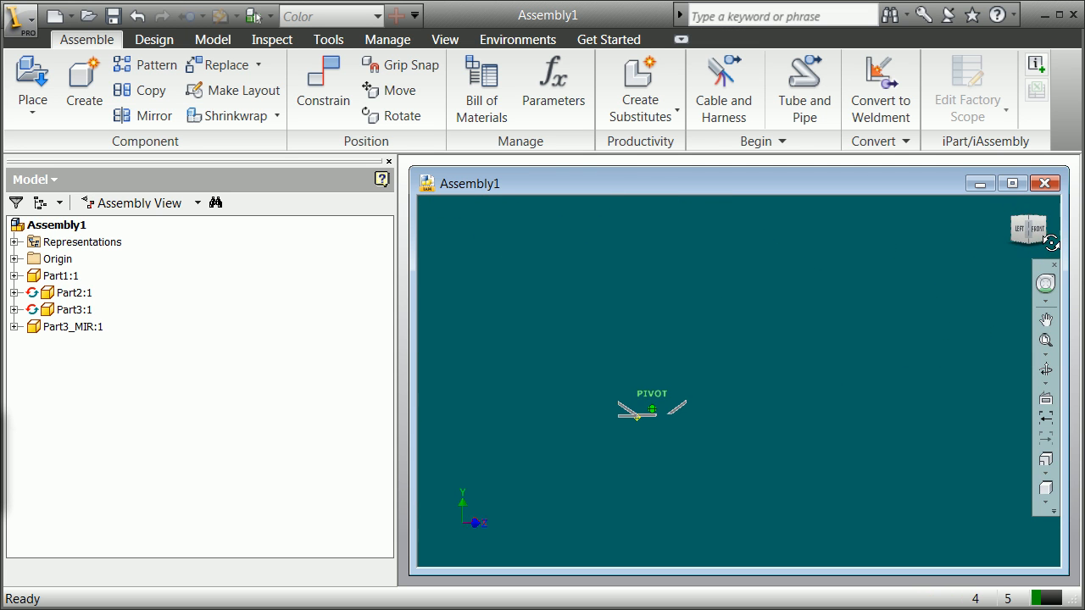
scroll(664, 419, down, 5)
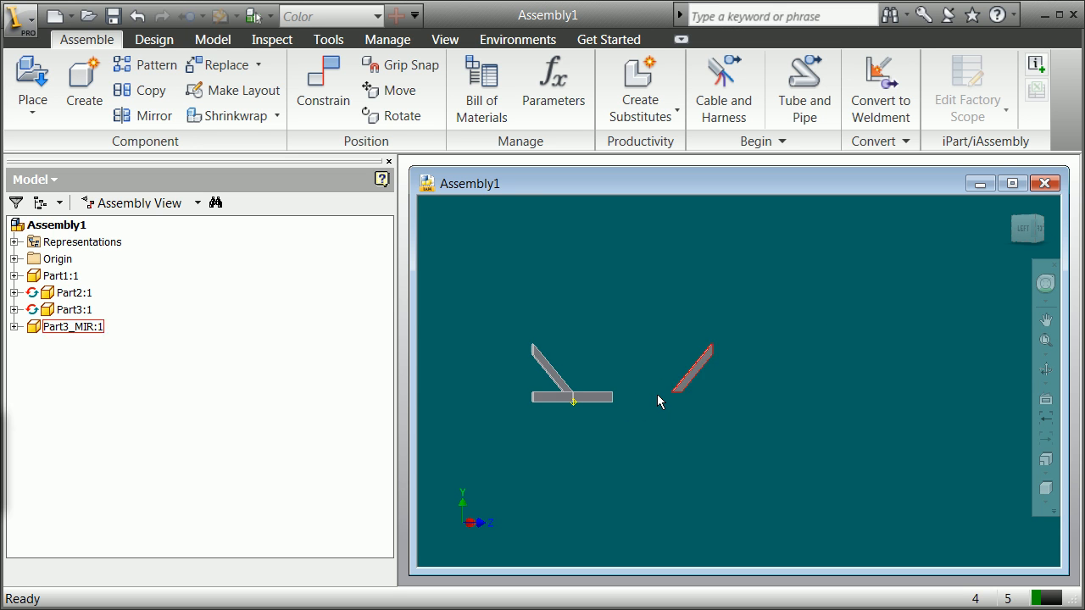
scroll(657, 394, down, 3)
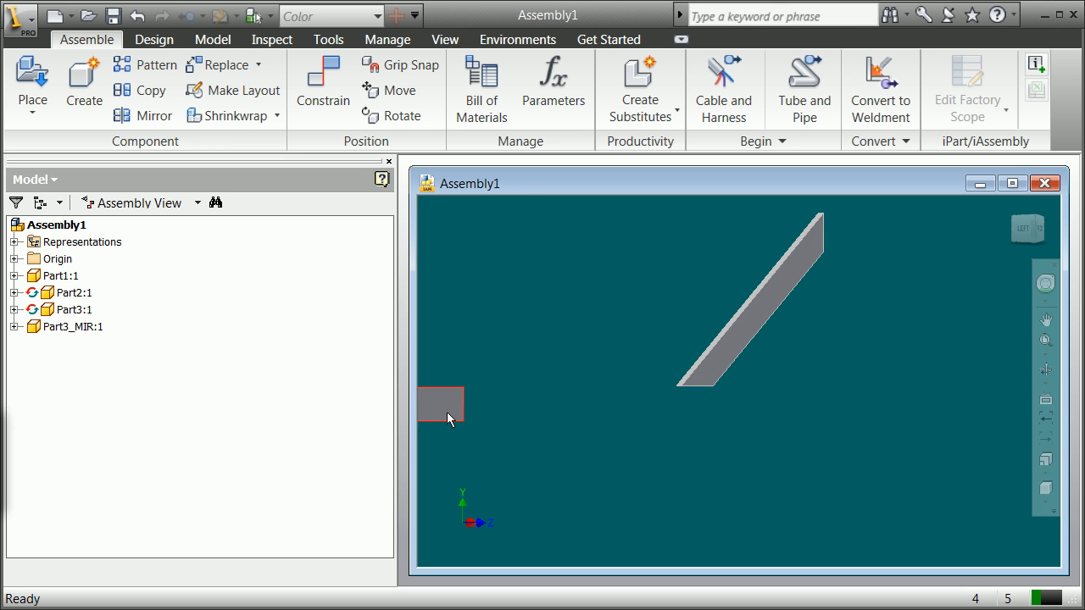
scroll(458, 416, up, 4)
scroll(479, 422, down, 5)
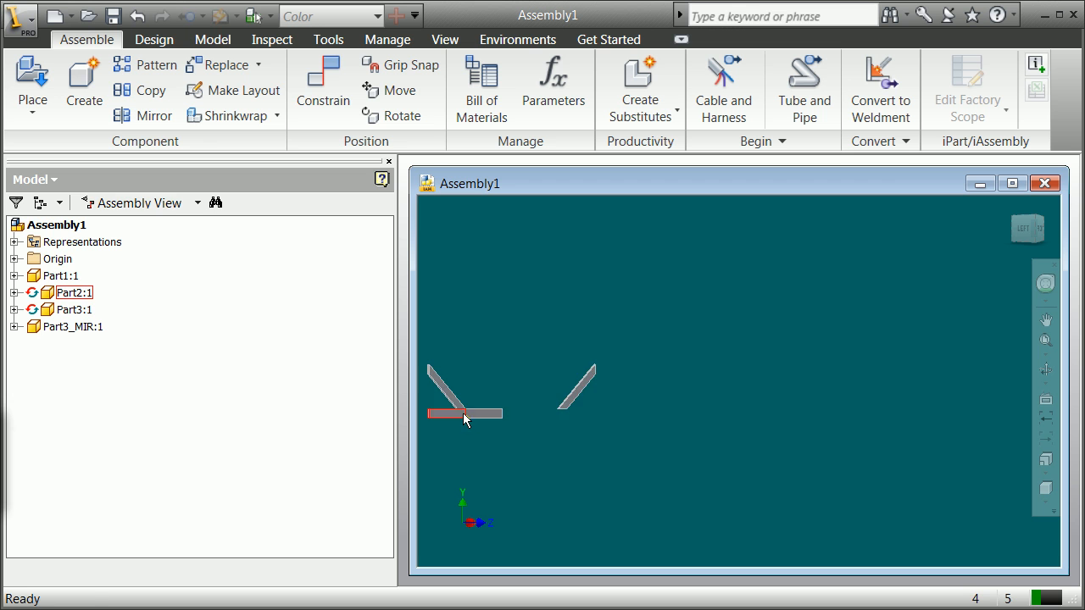
Step: Add a flush mate constraint between the broad face of Part3_MIR and the matching face of Part1, with a 0 in offset
click(322, 98)
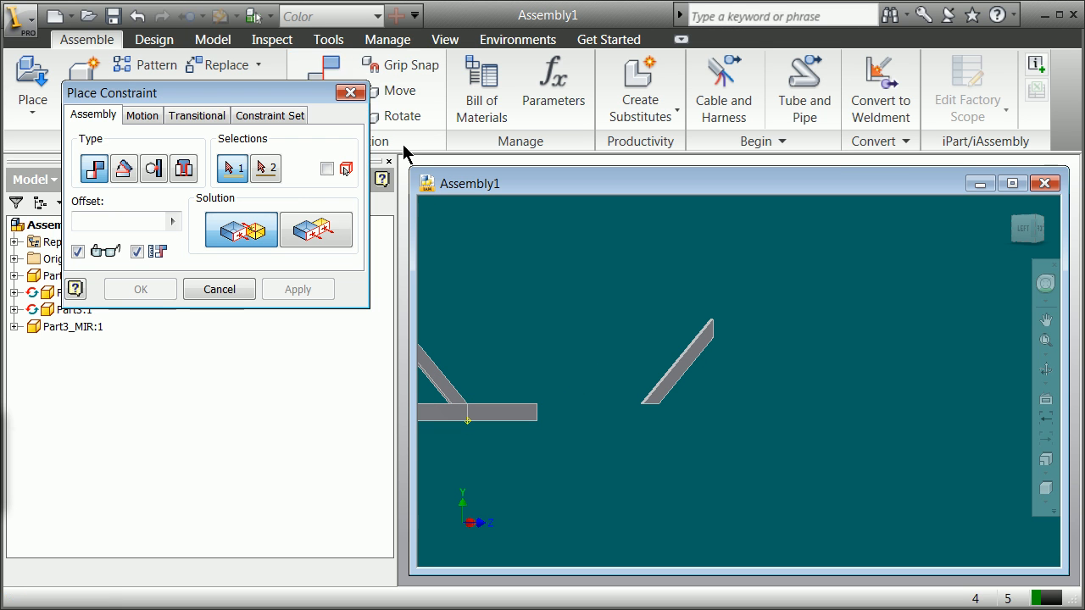
click(326, 236)
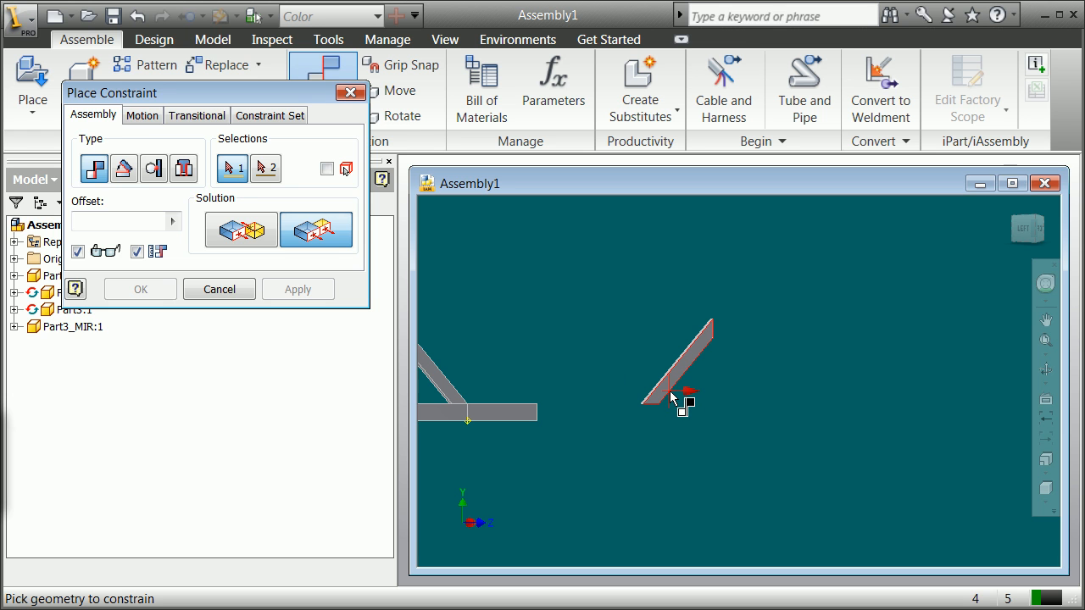
click(673, 402)
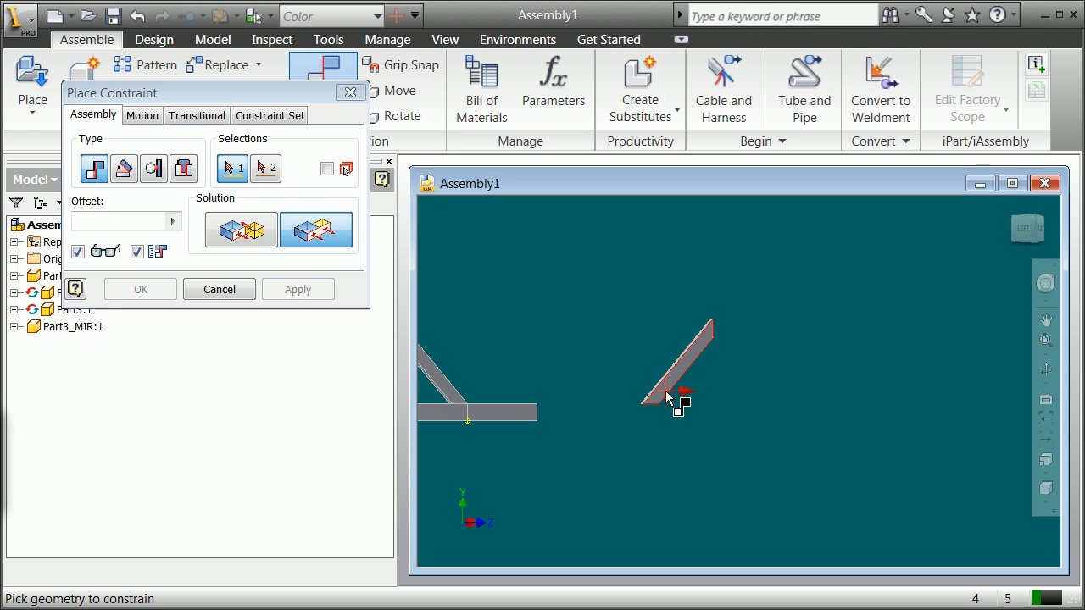
click(500, 417)
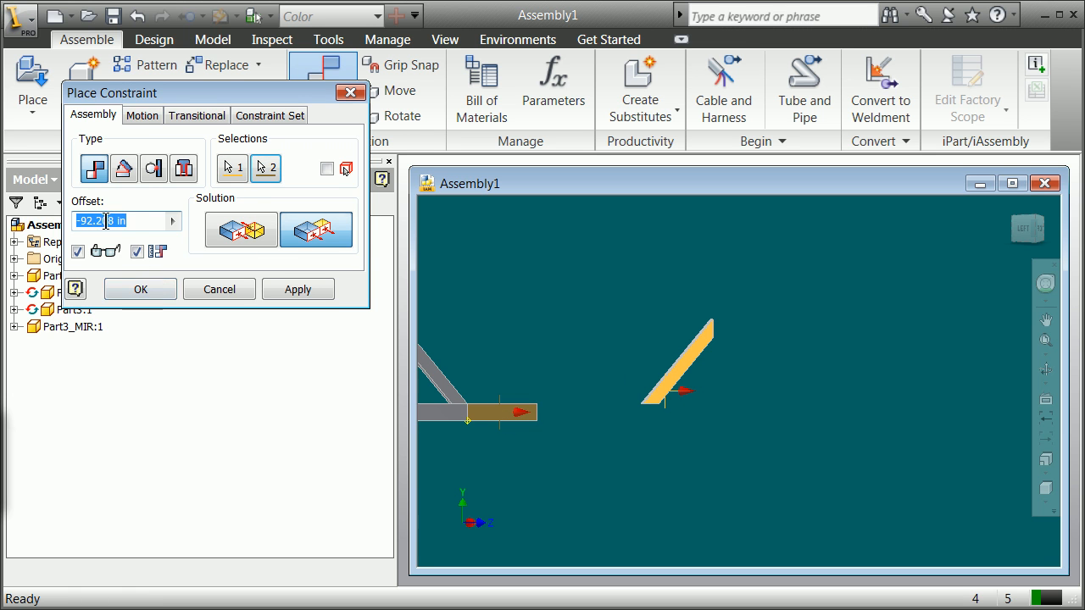
drag(111, 220, 58, 220)
text(0)
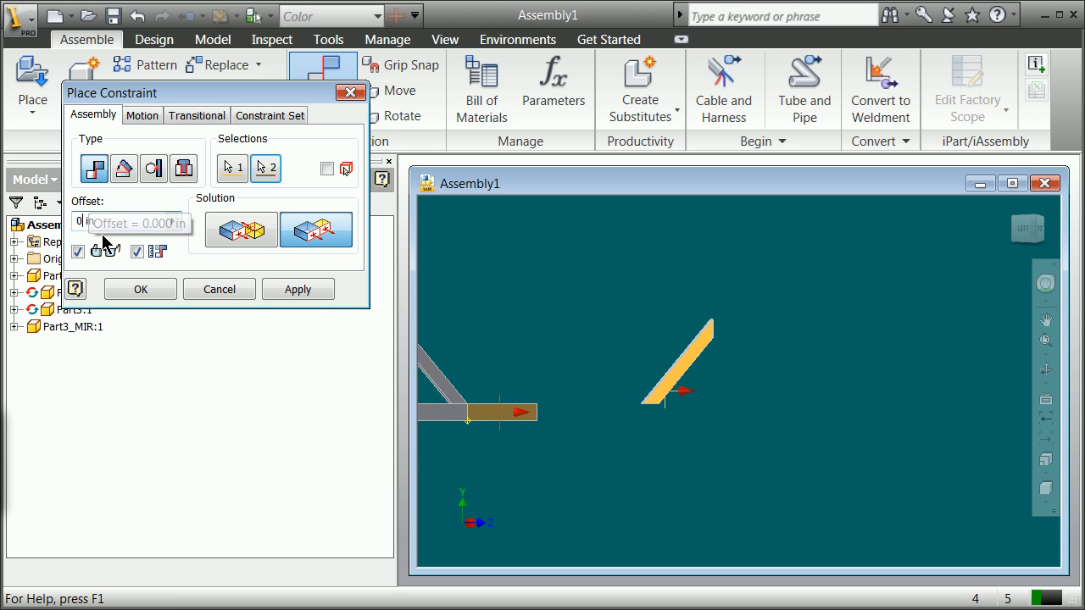
click(141, 289)
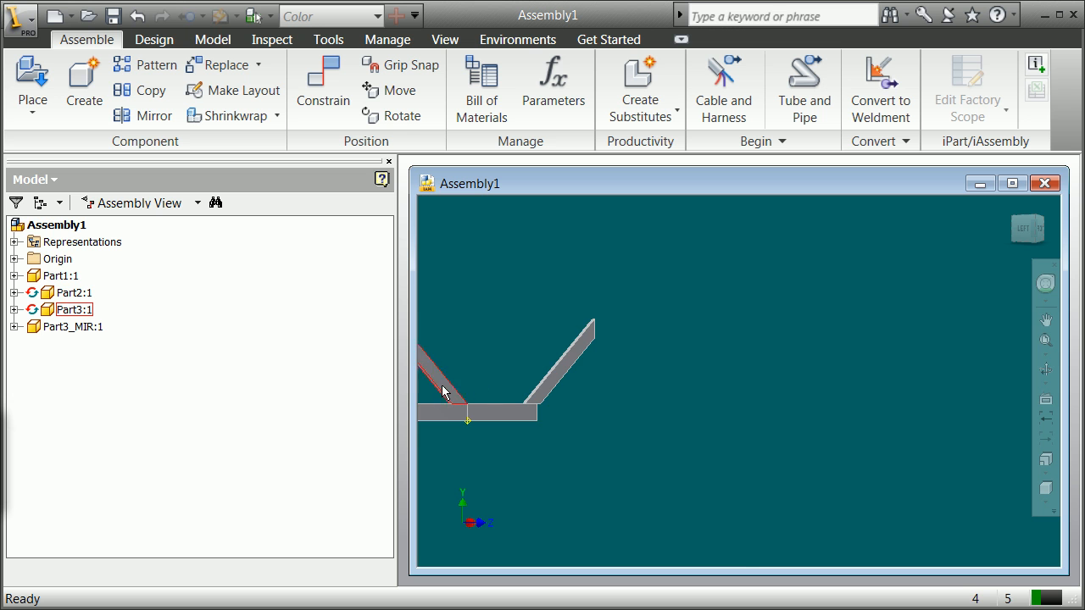
Step: Grip Snap the mirrored brace's lower corner onto Part1's upper corner at the board joint and finish the move
scroll(442, 385, down, 6)
scroll(464, 390, up, 4)
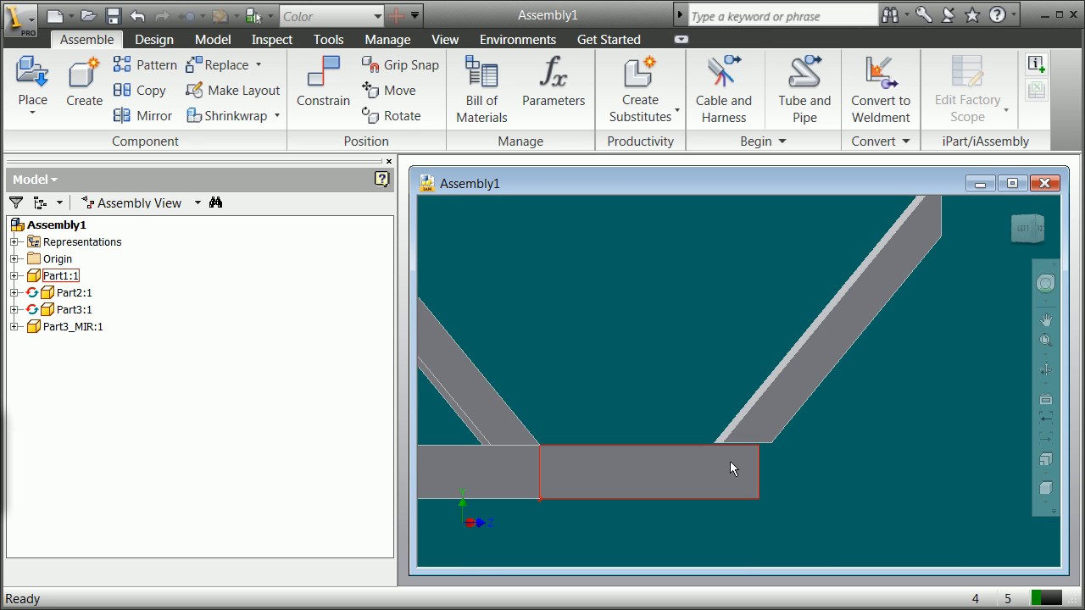
scroll(731, 452, down, 4)
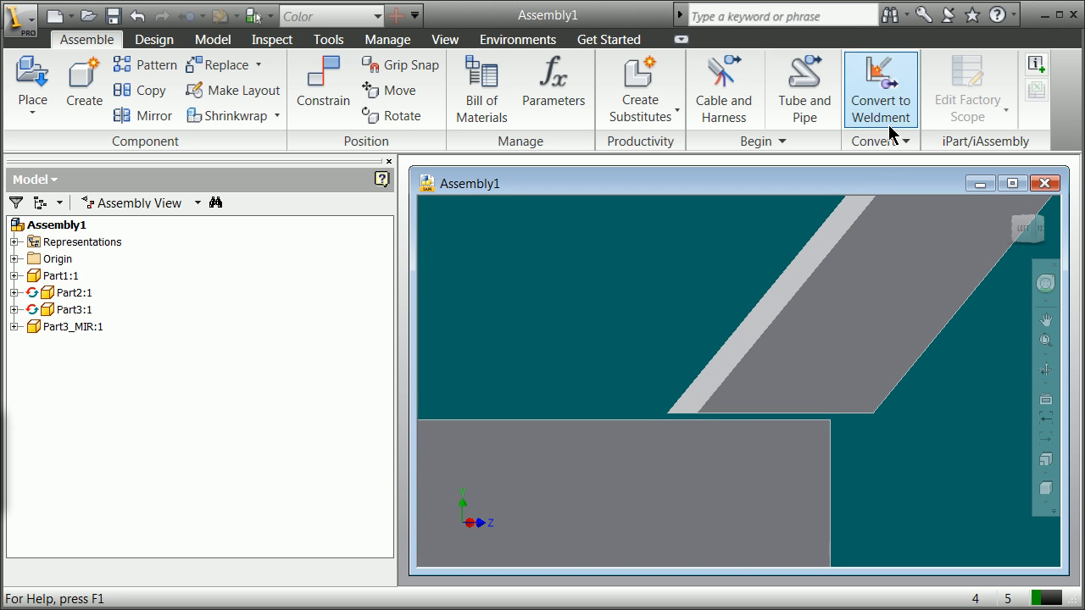
mouse_move(1036, 225)
mouse_down()
mouse_move(1022, 200)
mouse_move(1025, 230)
mouse_up()
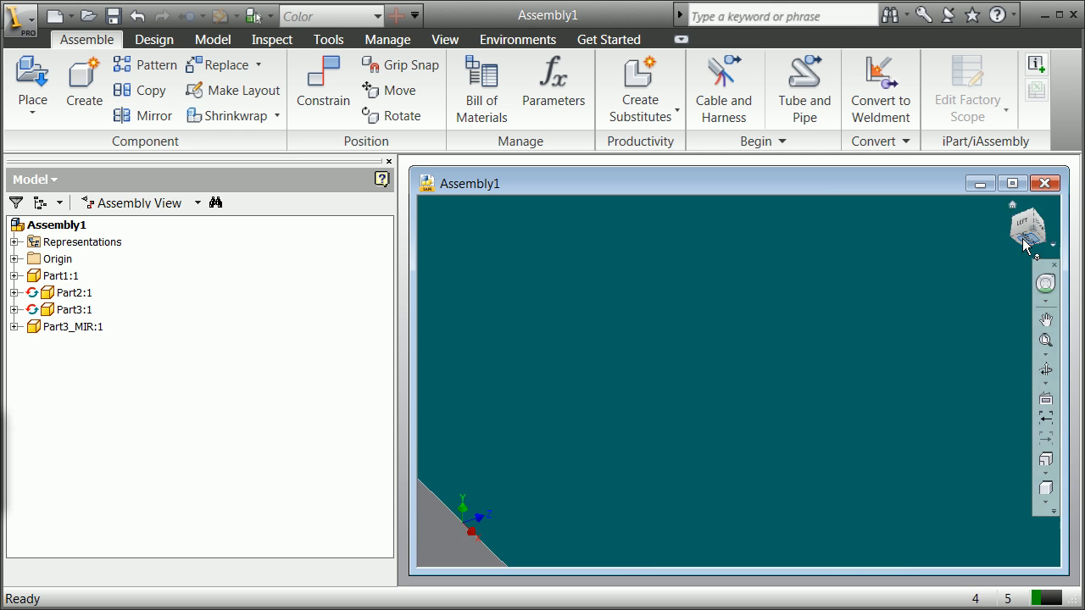
scroll(964, 366, up, 4)
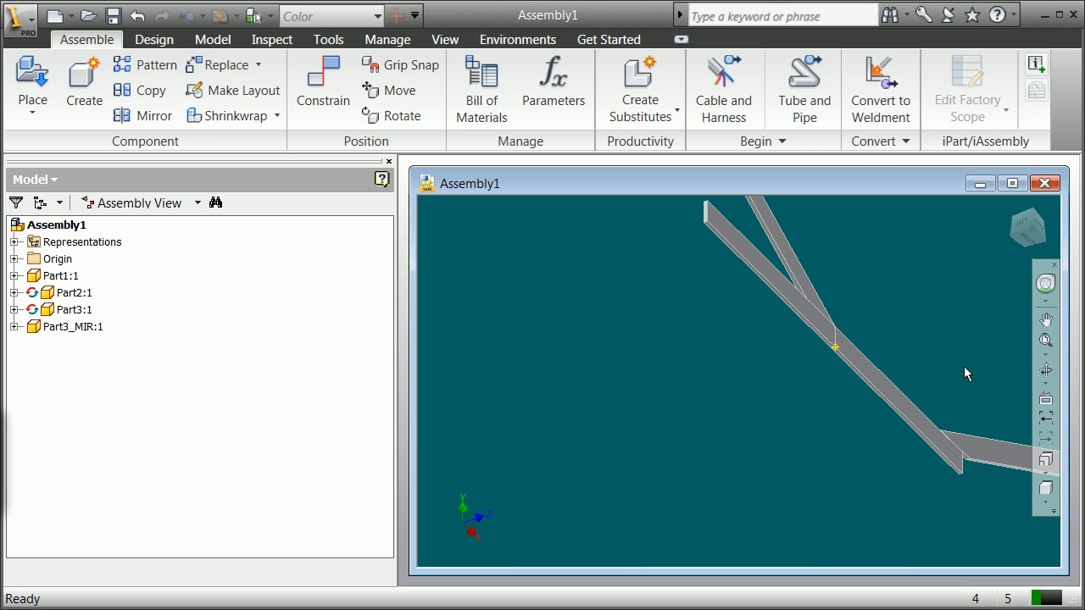
click(1033, 234)
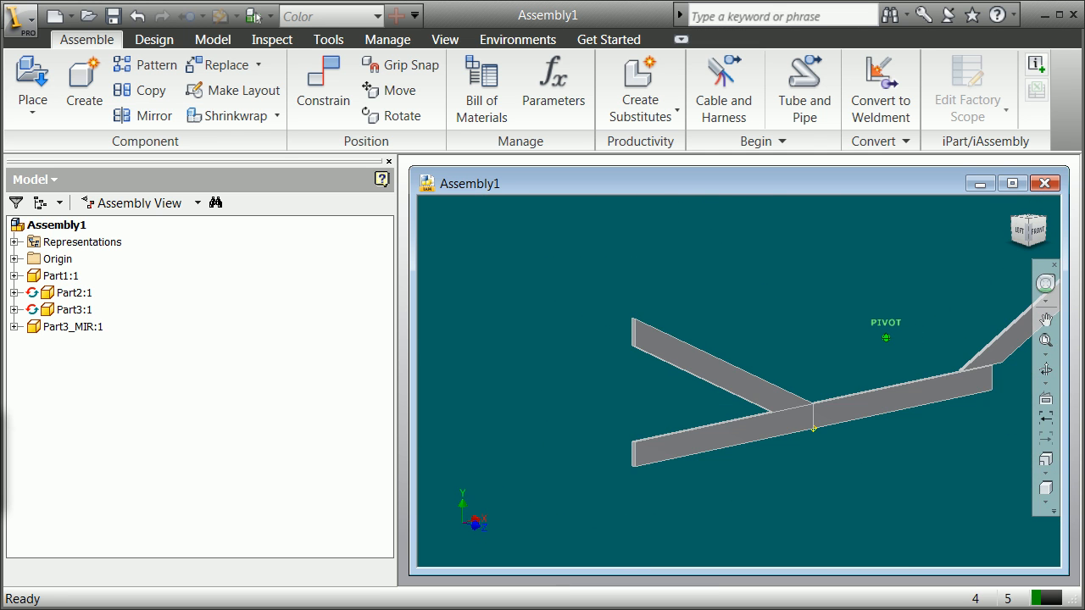
scroll(961, 383, down, 4)
click(976, 368)
click(398, 65)
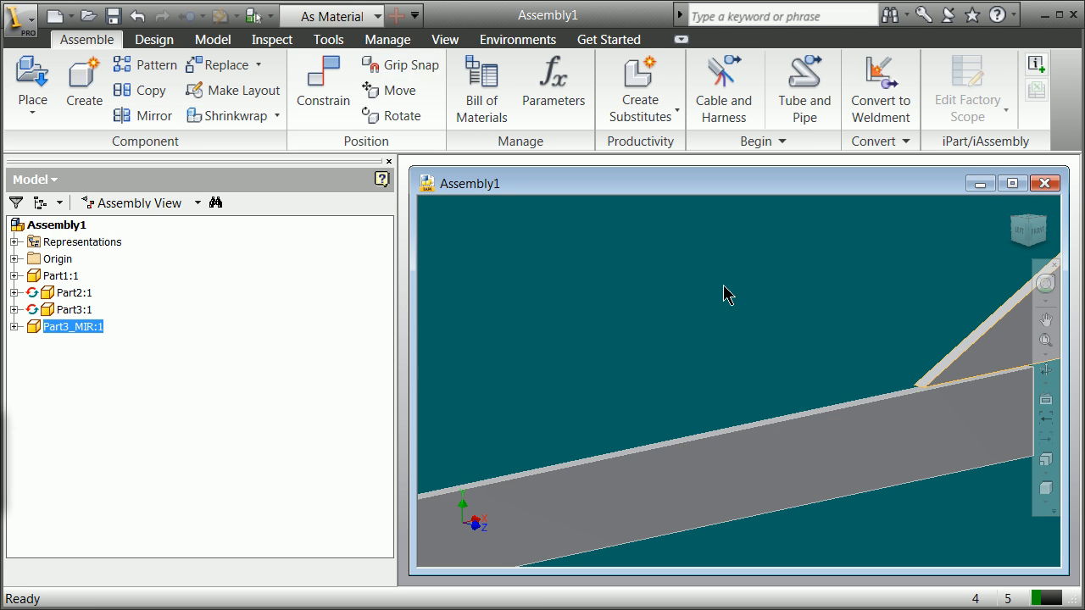
click(927, 386)
scroll(908, 389, up, 5)
scroll(908, 388, down, 8)
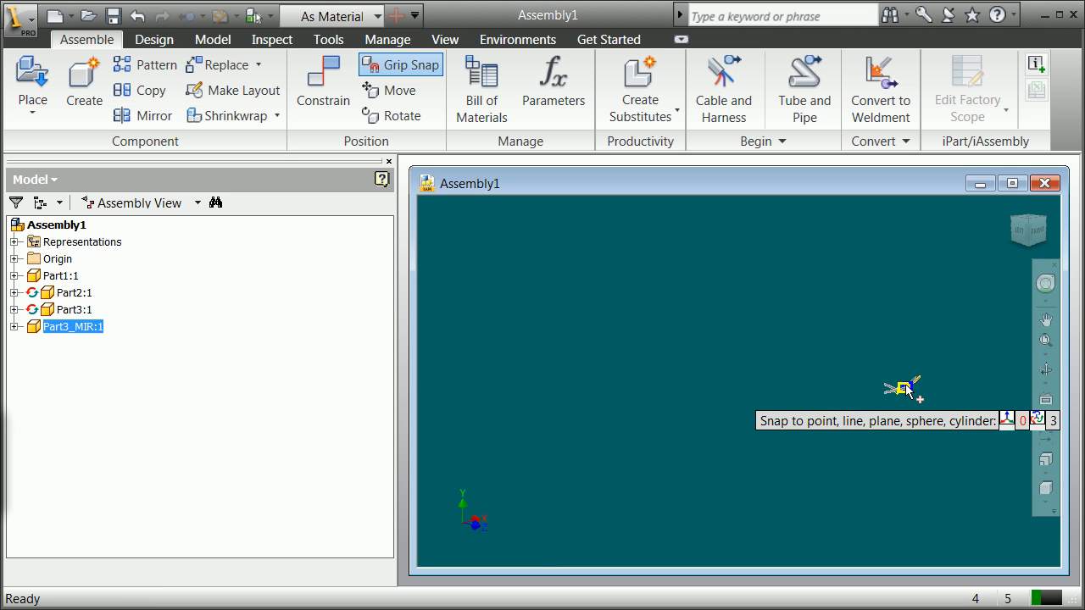
scroll(854, 401, down, 2)
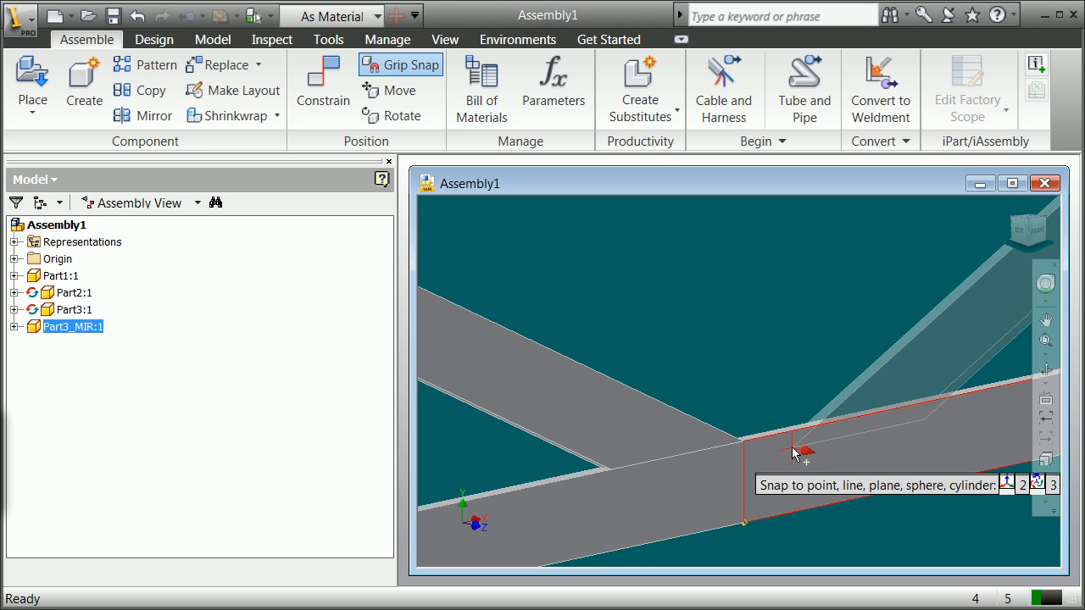
scroll(746, 443, down, 3)
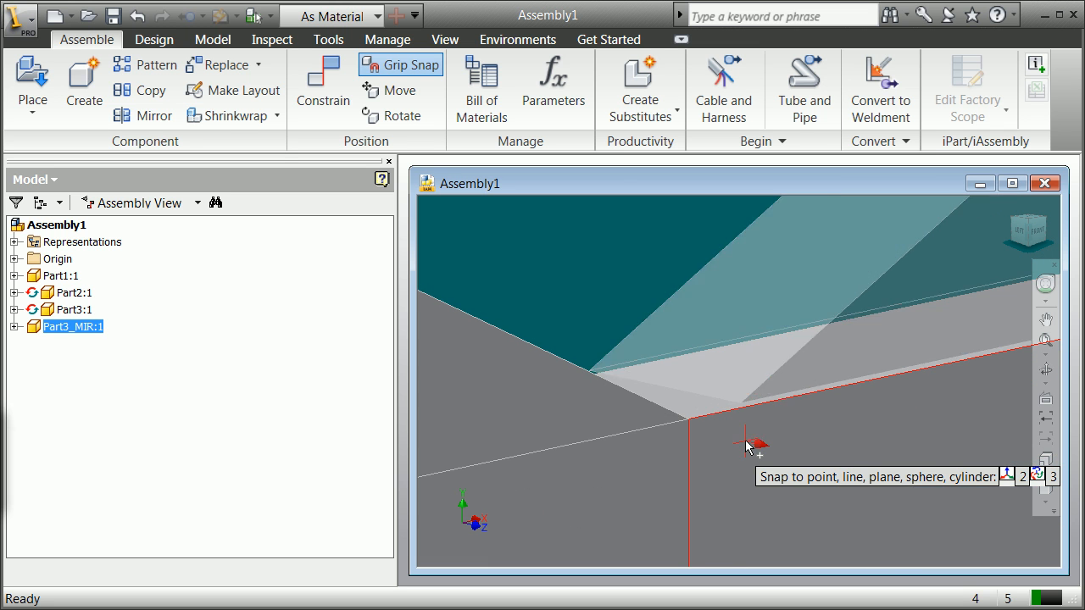
click(689, 420)
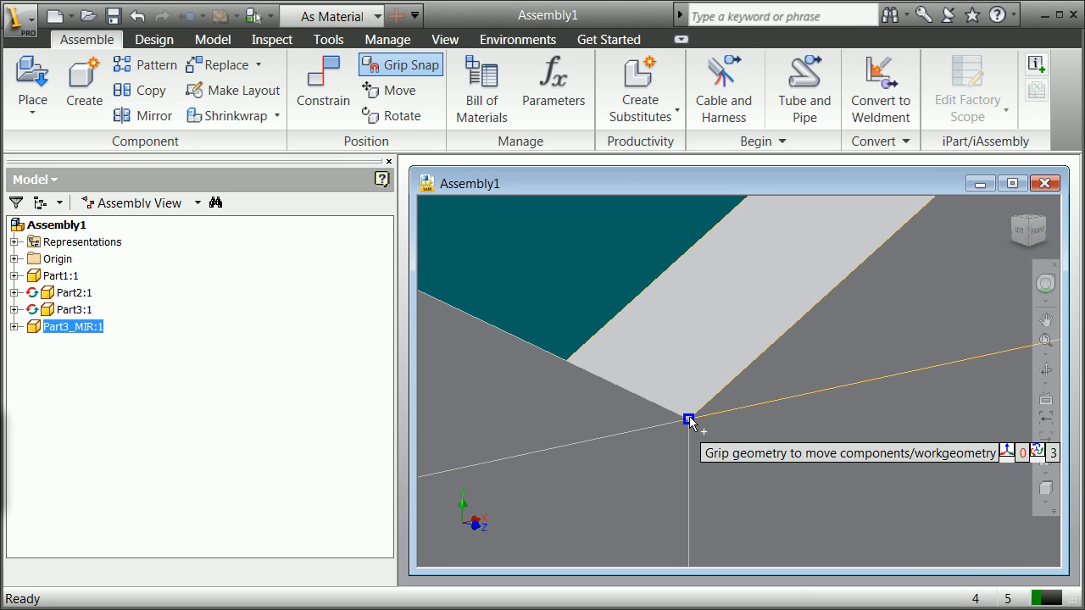
right_click(607, 267)
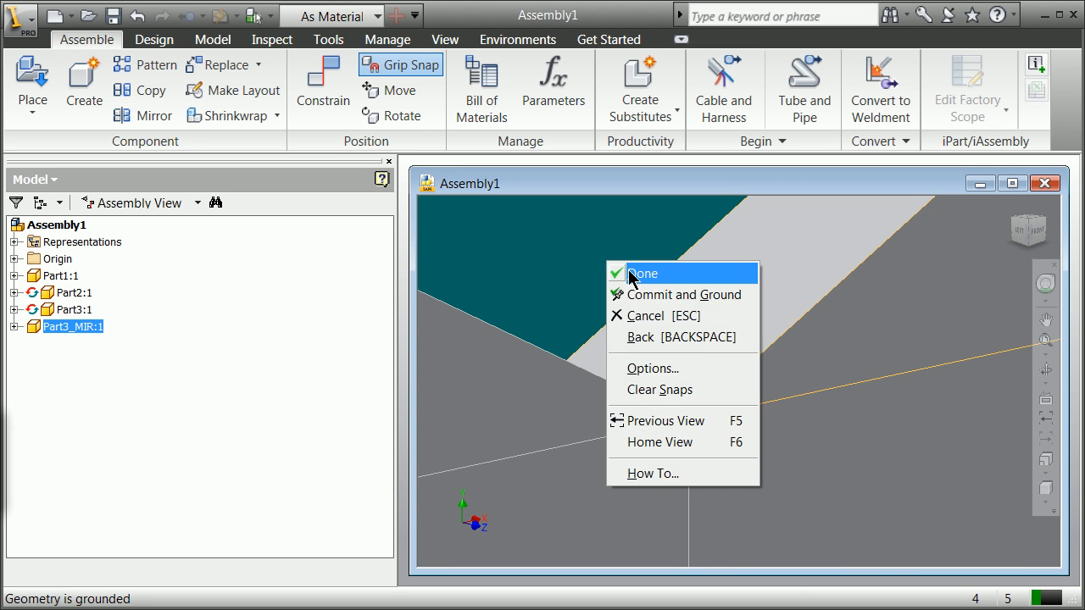
click(632, 273)
Step: Examine how the two braces and two boards meet at the central joint
scroll(636, 280, up, 6)
scroll(648, 278, up, 2)
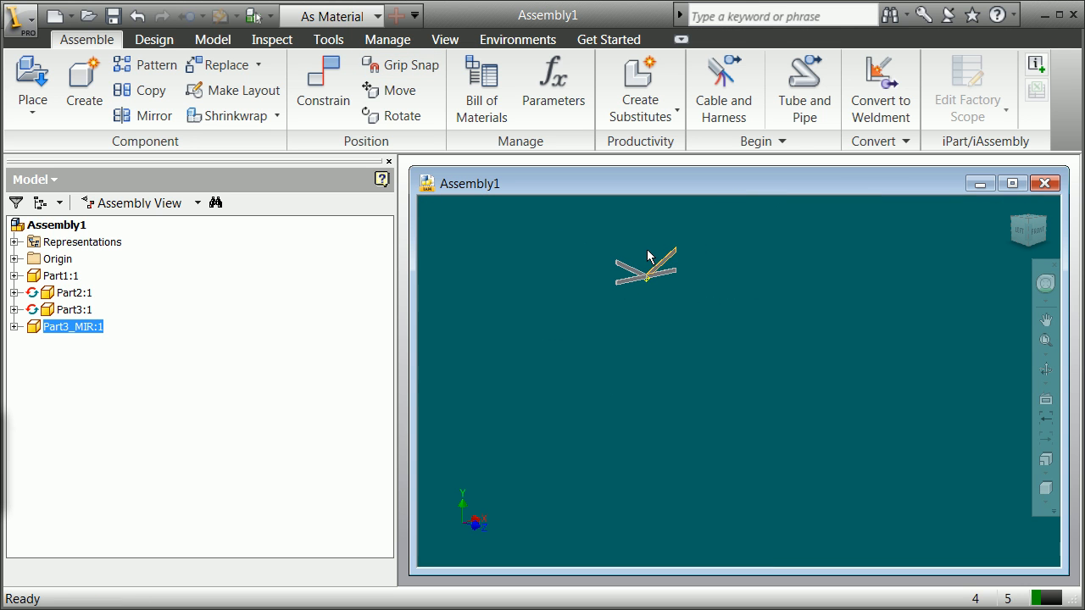
scroll(653, 248, down, 6)
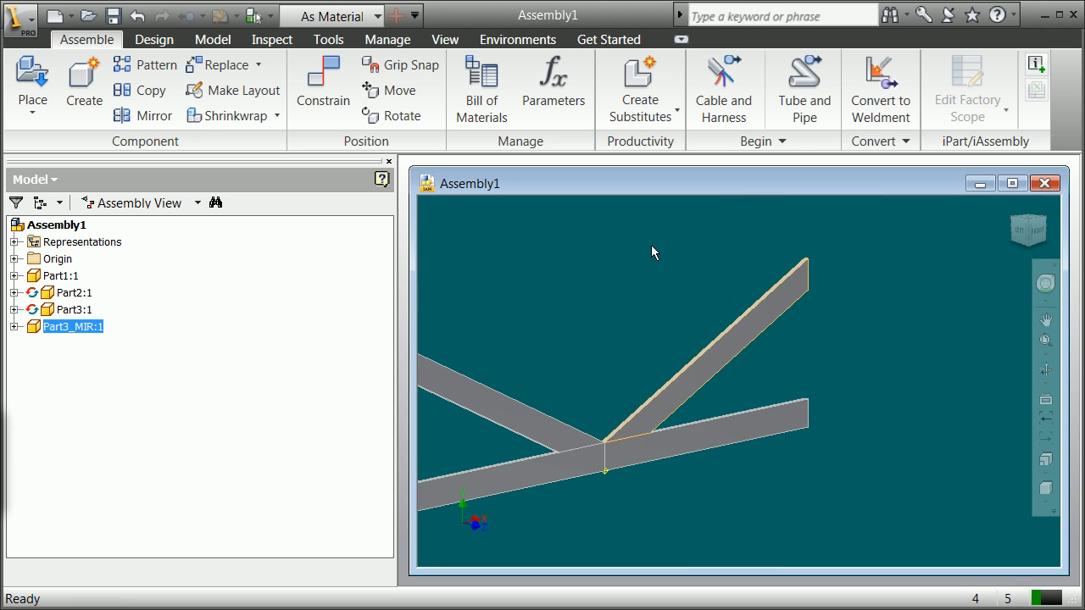
scroll(631, 407, up, 5)
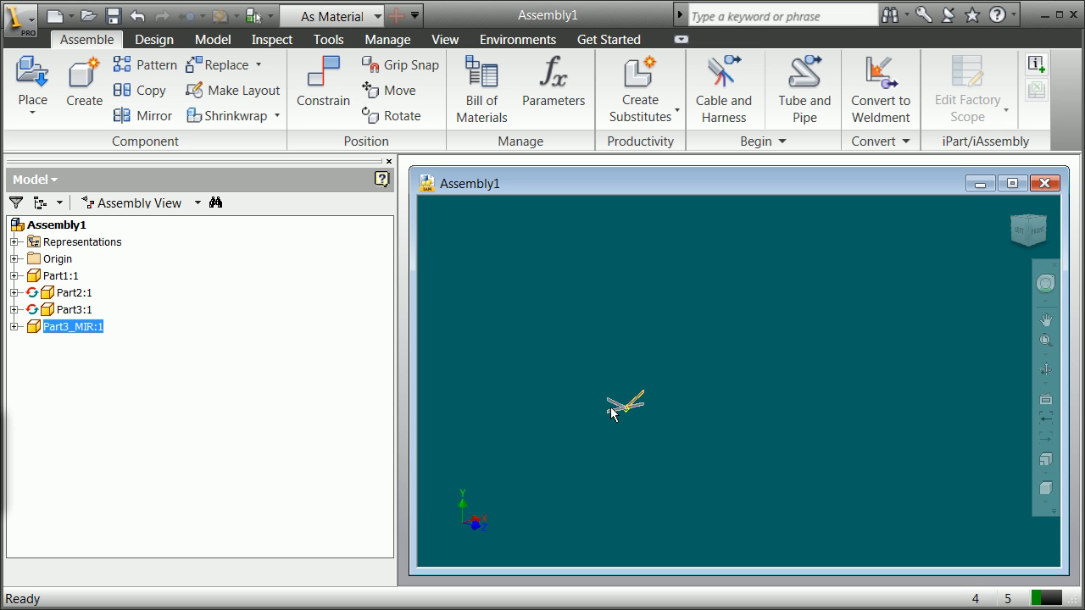
scroll(619, 413, down, 6)
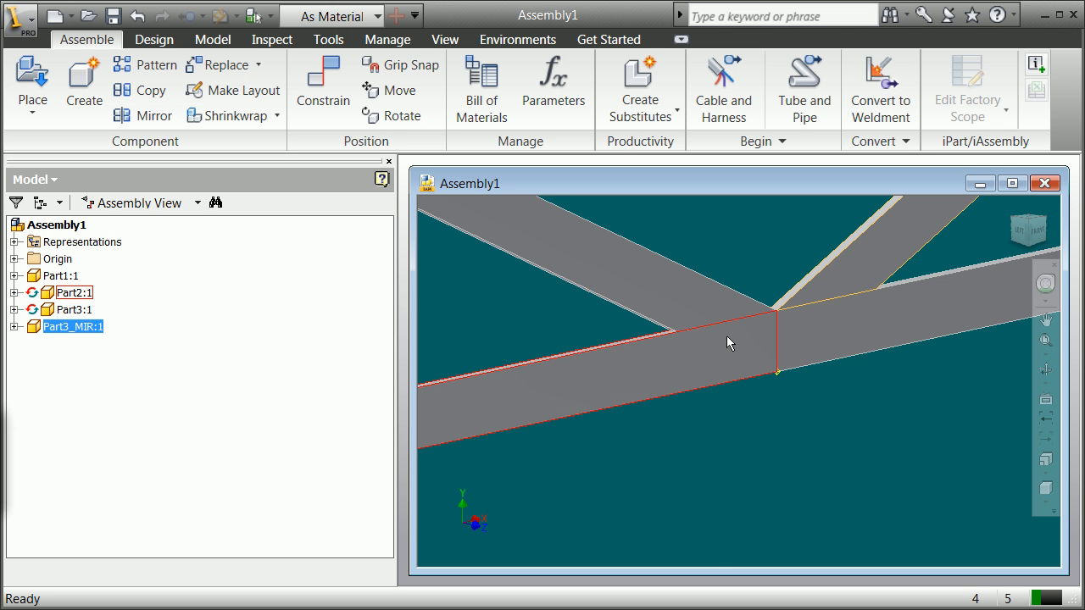
scroll(814, 302, down, 3)
scroll(815, 302, up, 5)
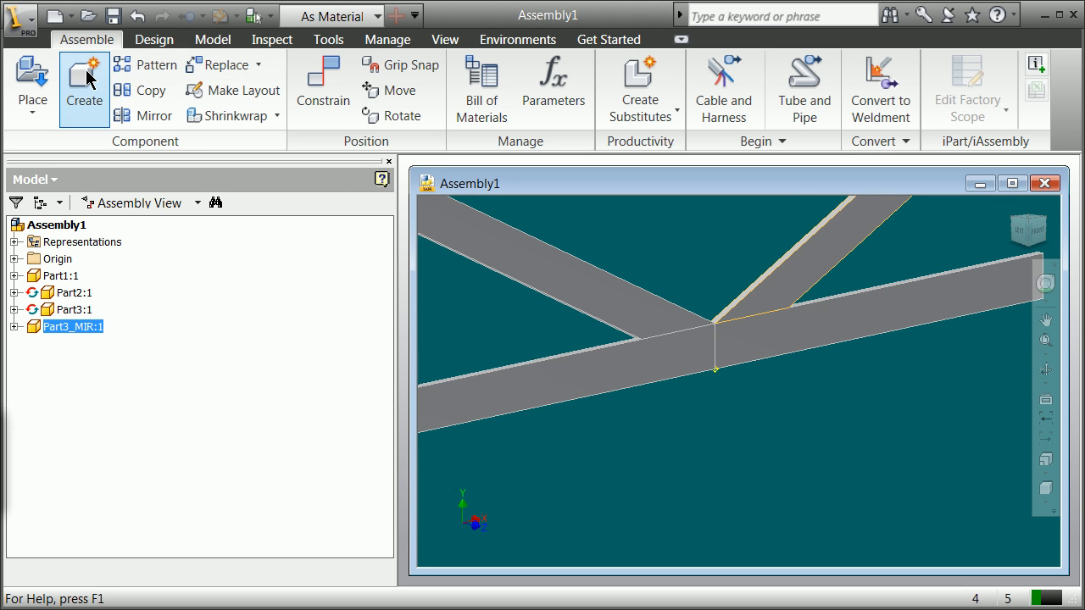
scroll(504, 277, up, 5)
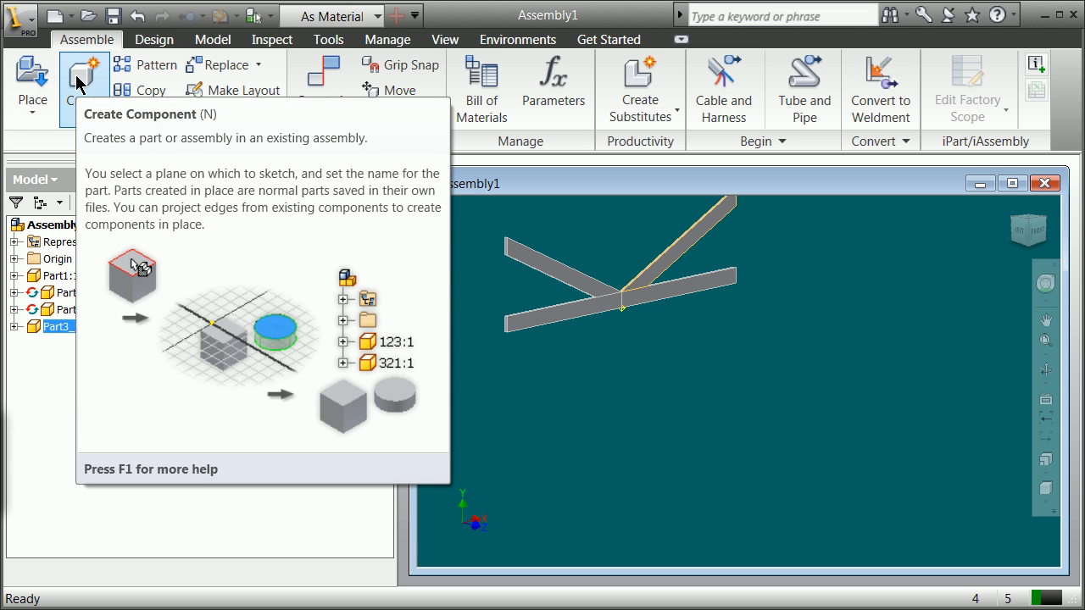
Step: Create the in-place part Part5 from Standard.ipt and start its sketch on the boards' broad face near the joint
click(78, 82)
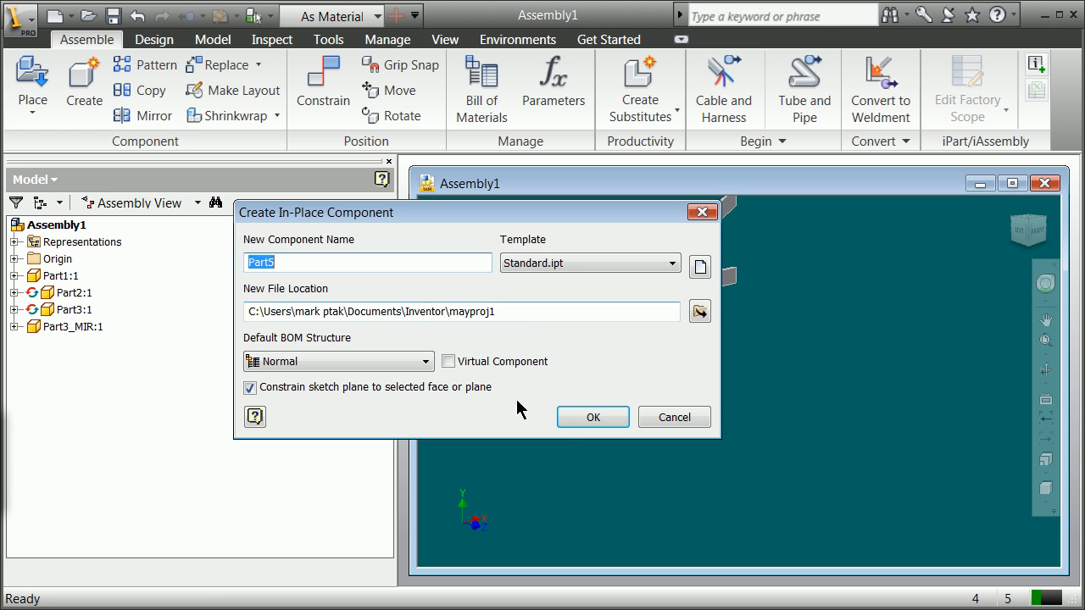
click(600, 422)
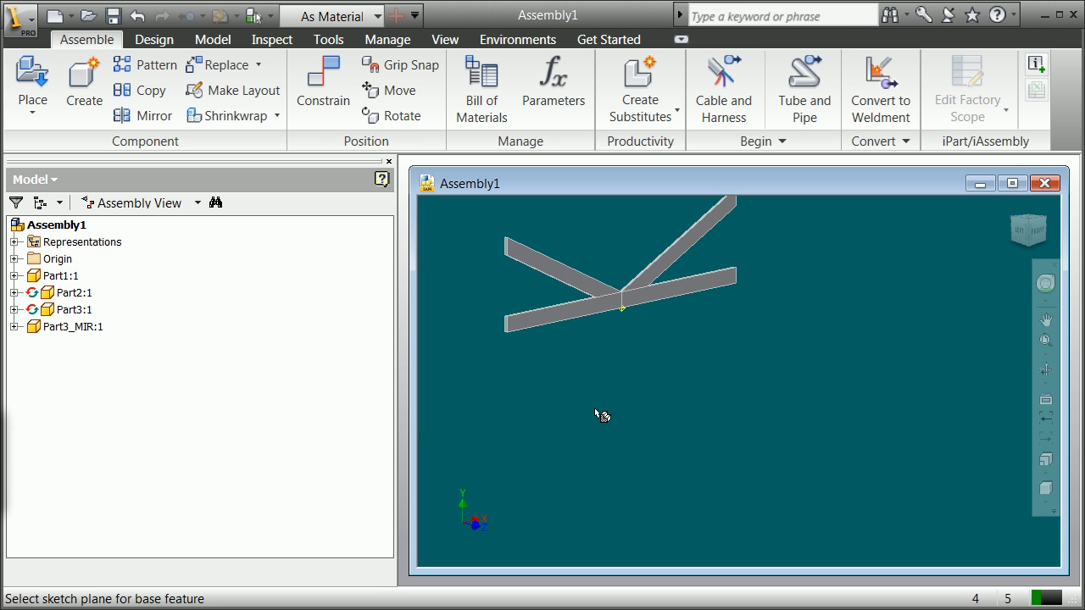
click(619, 310)
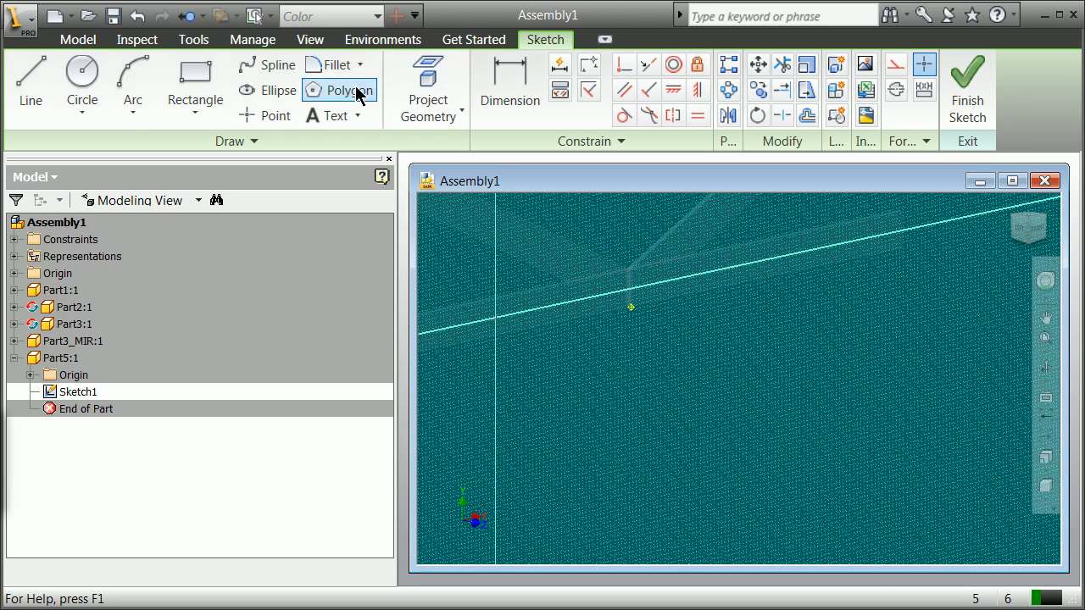
Step: Project the front faces of both braces and both boards around the joint into Part5's sketch
click(430, 81)
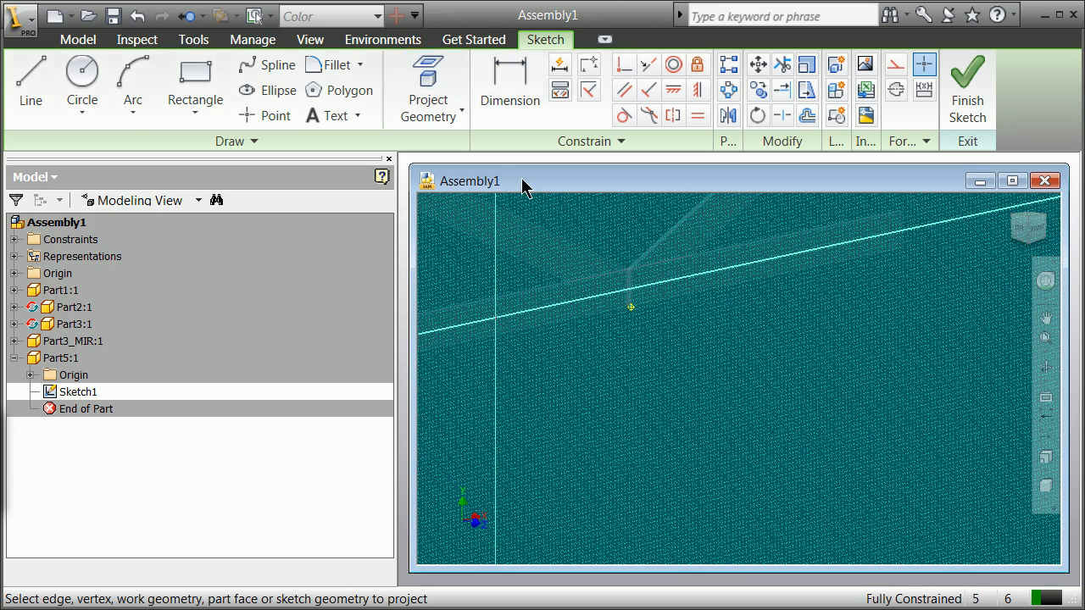
click(605, 264)
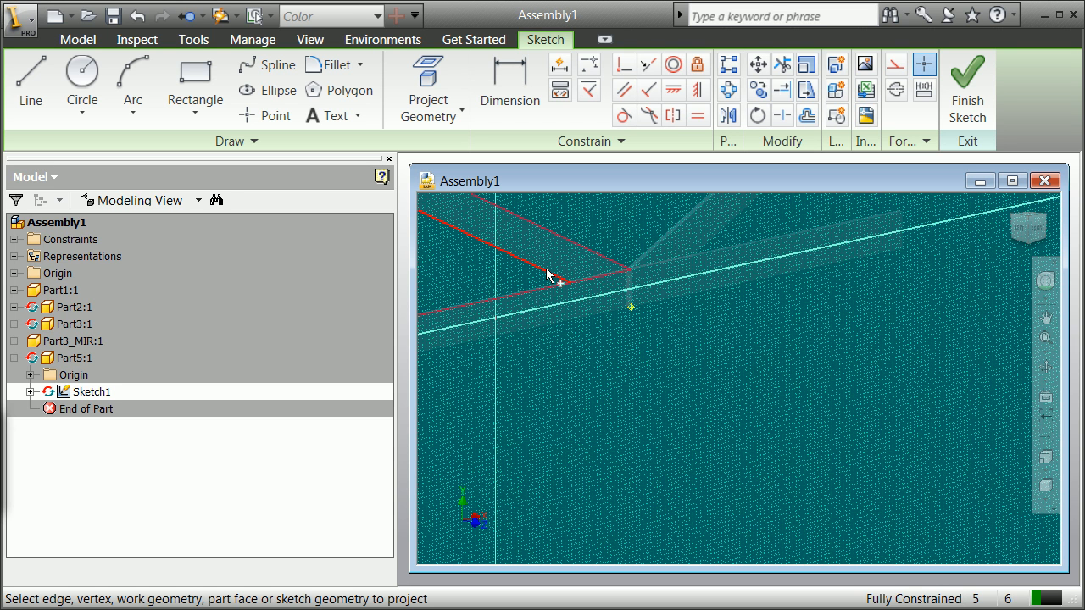
click(595, 312)
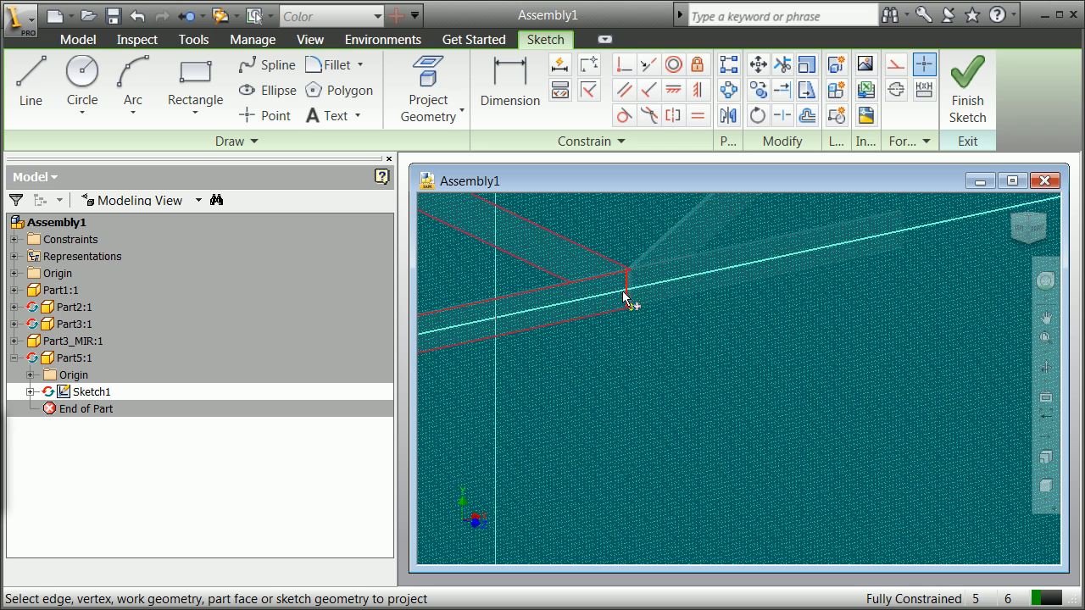
click(691, 261)
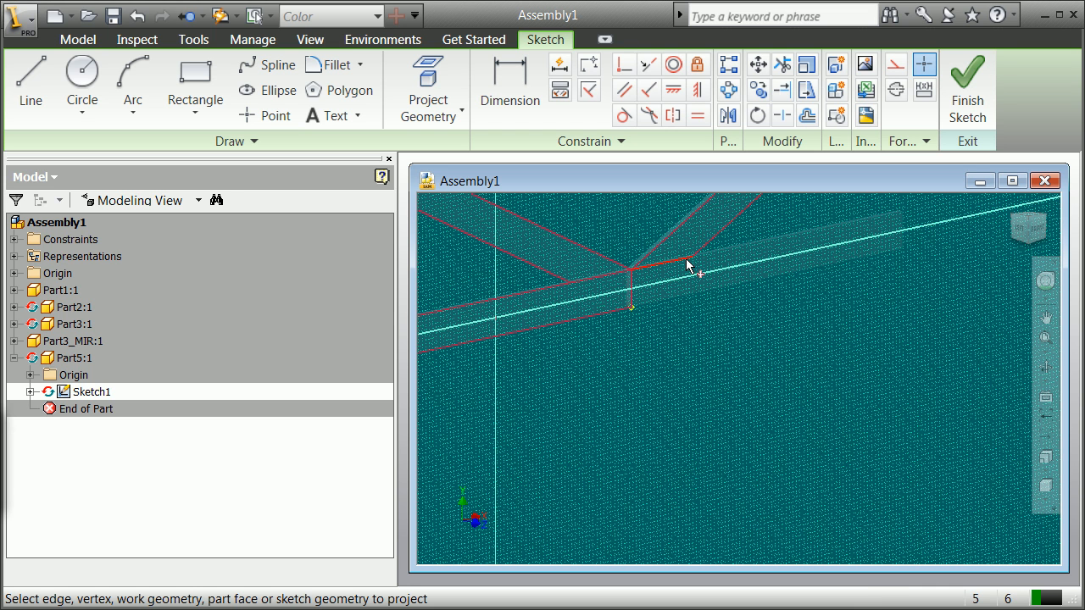
click(717, 296)
click(733, 254)
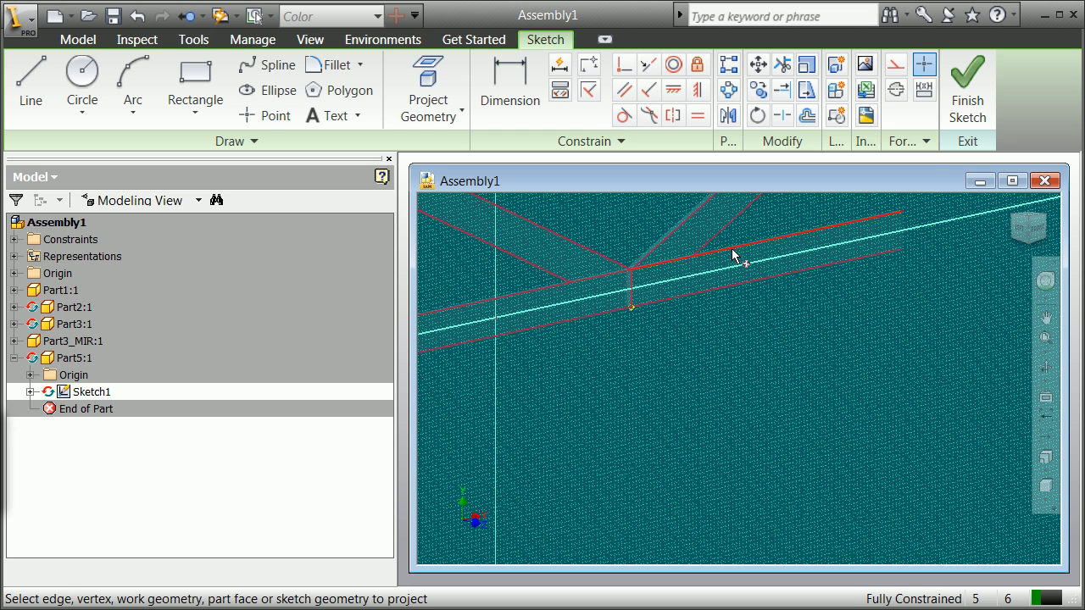
click(977, 100)
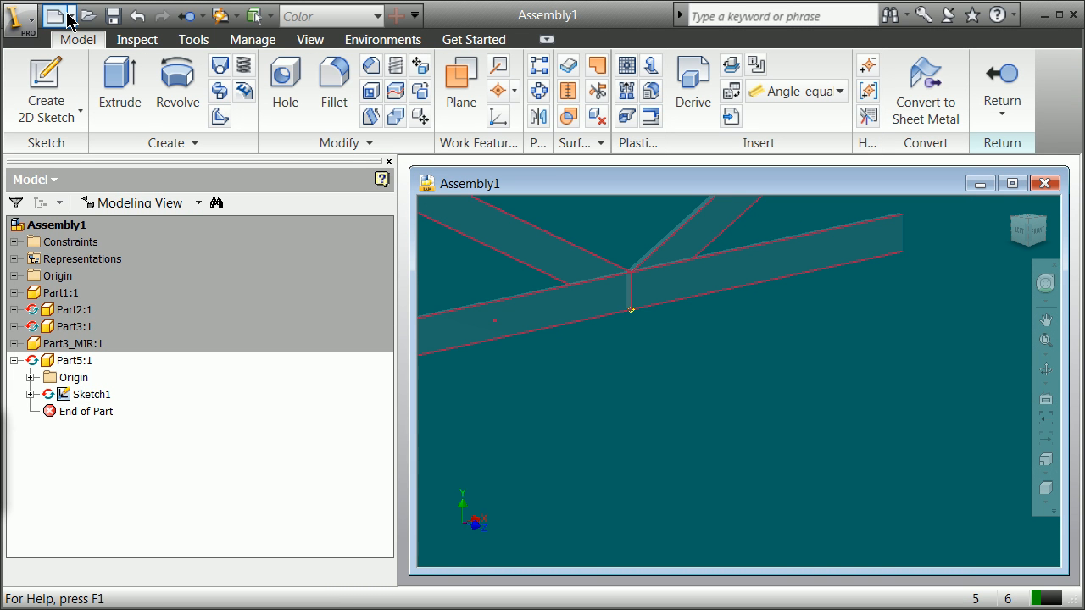
click(137, 17)
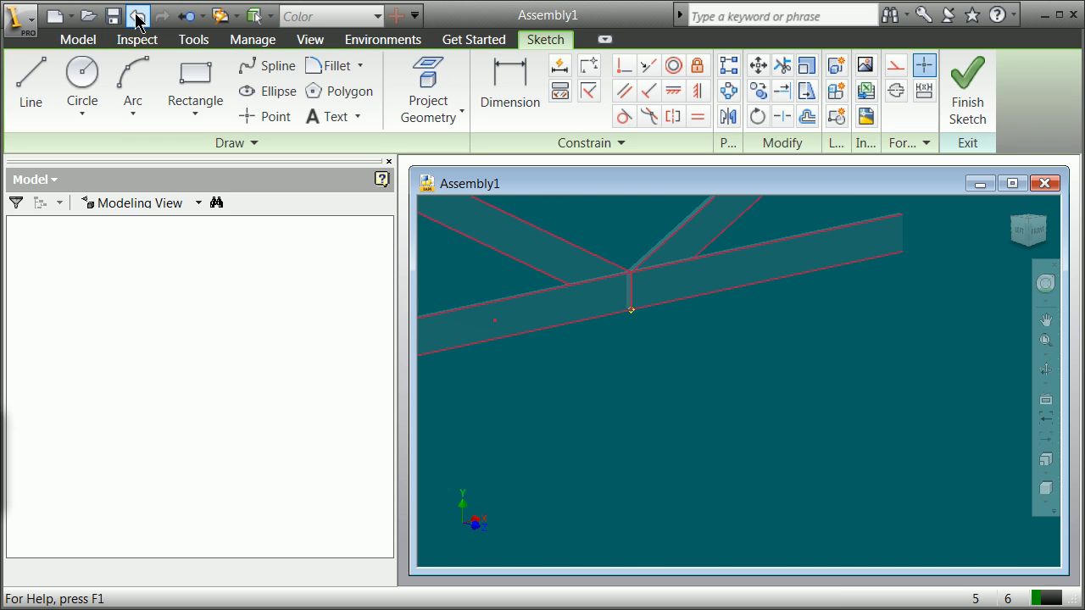
Step: Draw the plate's left end as a vertical line across the left board and a slanted line up to the left brace's upper edge
click(35, 96)
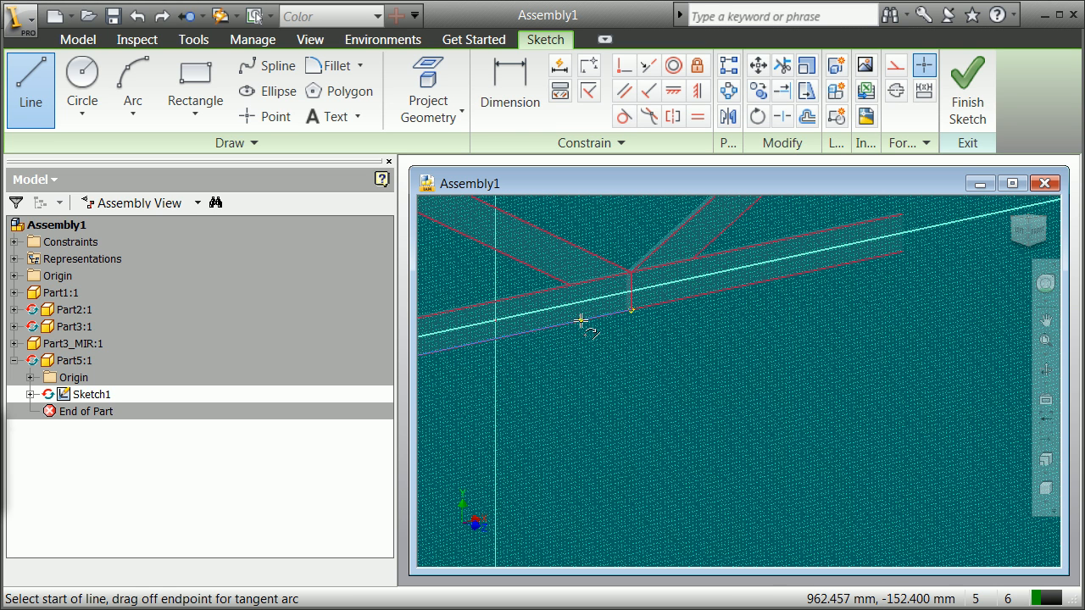
click(580, 321)
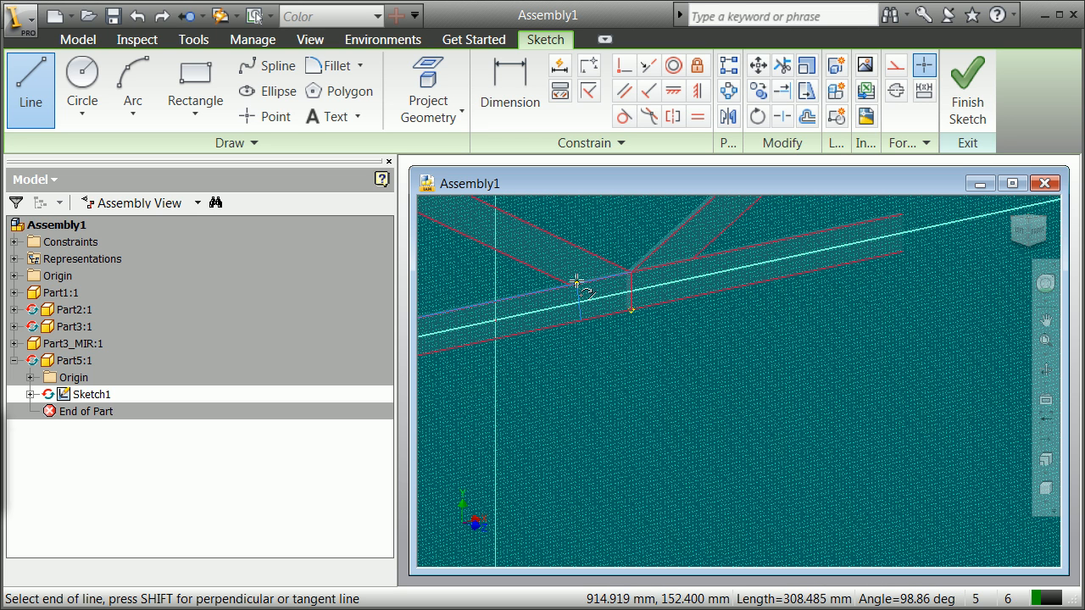
double_click(581, 282)
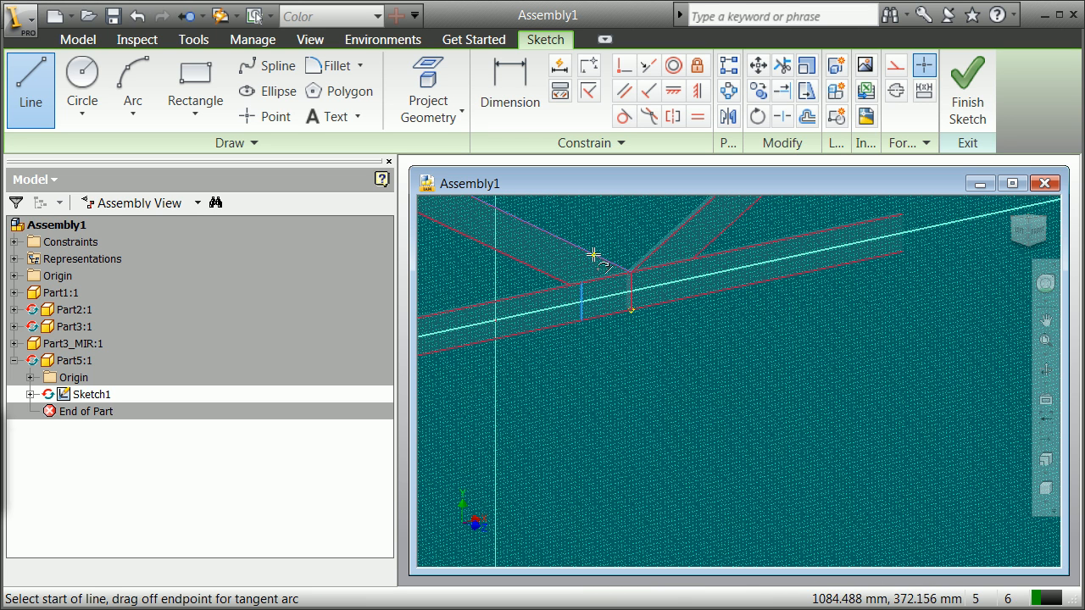
click(595, 254)
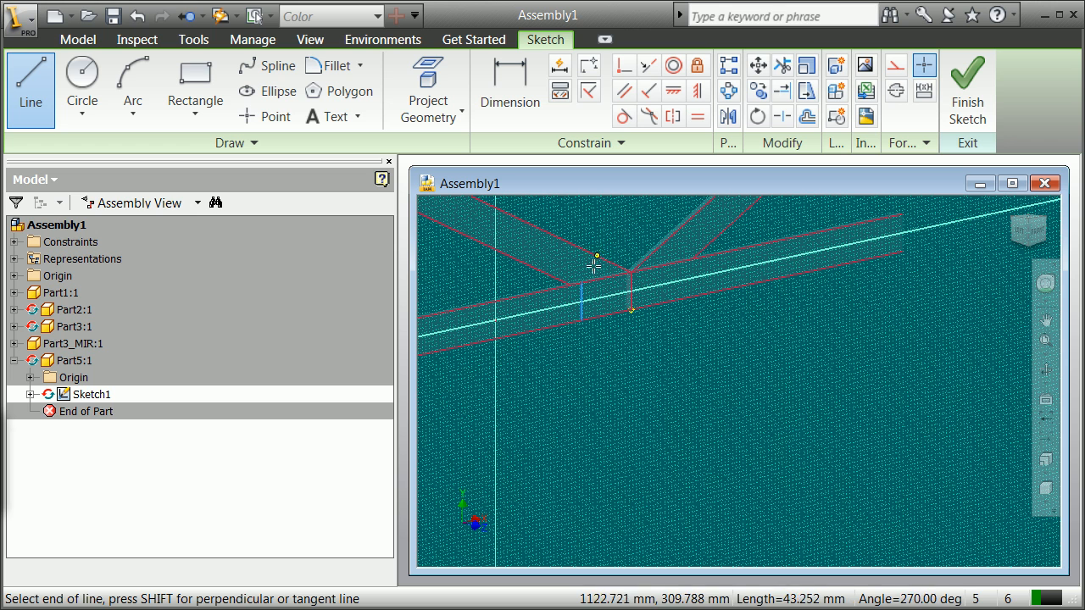
double_click(581, 282)
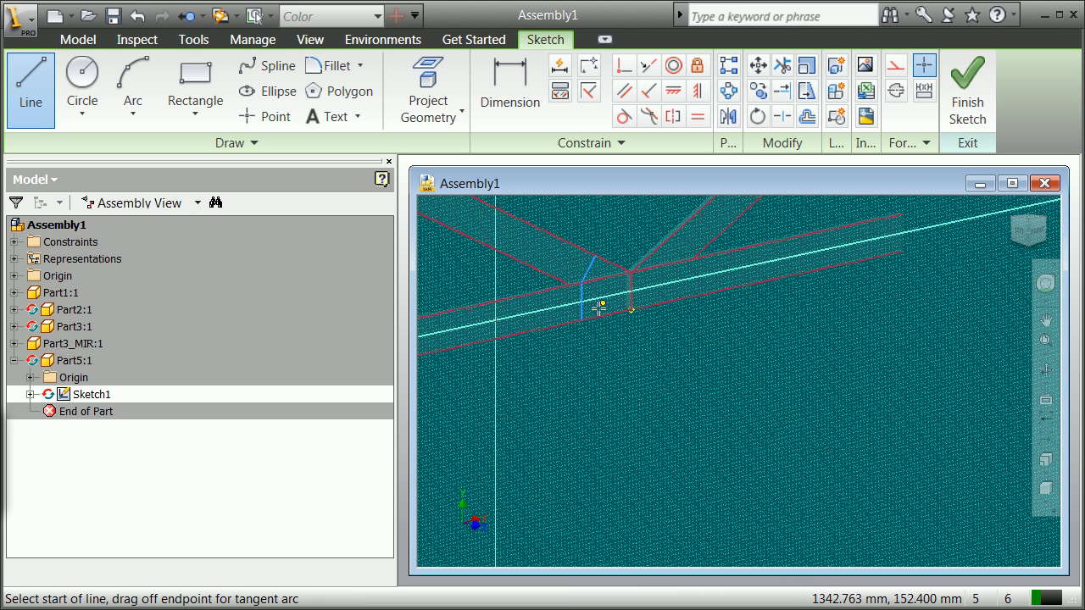
Step: Draw the plate's top line about 1484 mm to the right brace's outer edge and its right side about 505 mm down to the board's lower edge
click(44, 95)
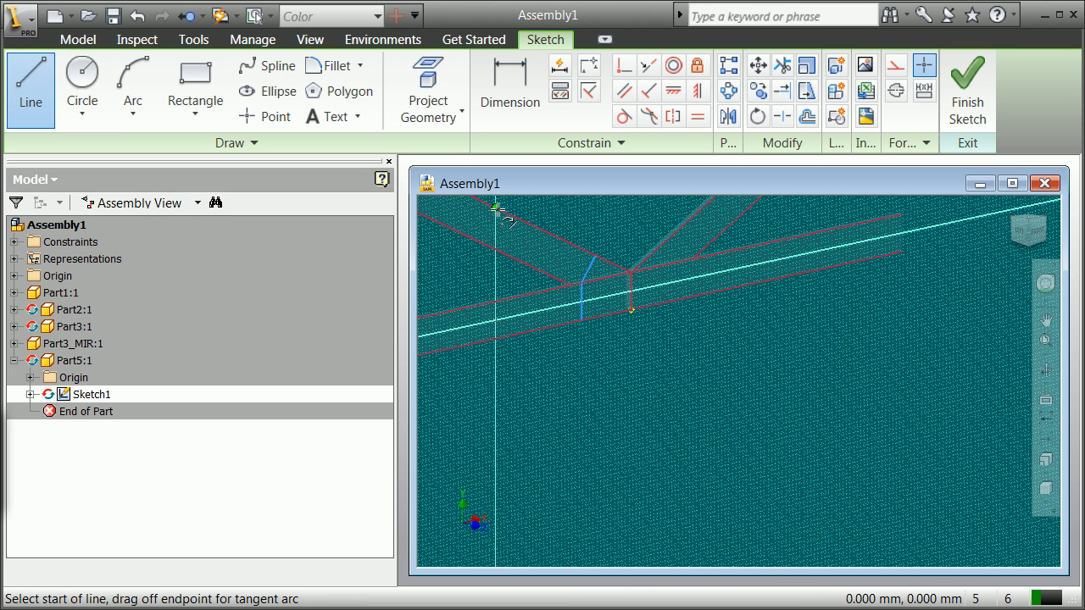
click(595, 255)
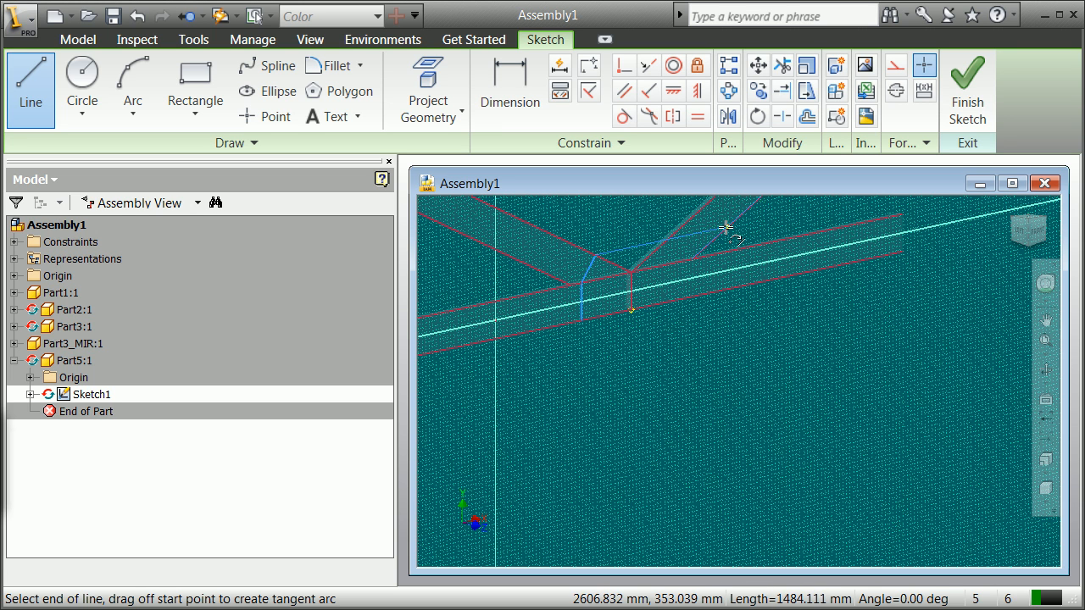
click(729, 229)
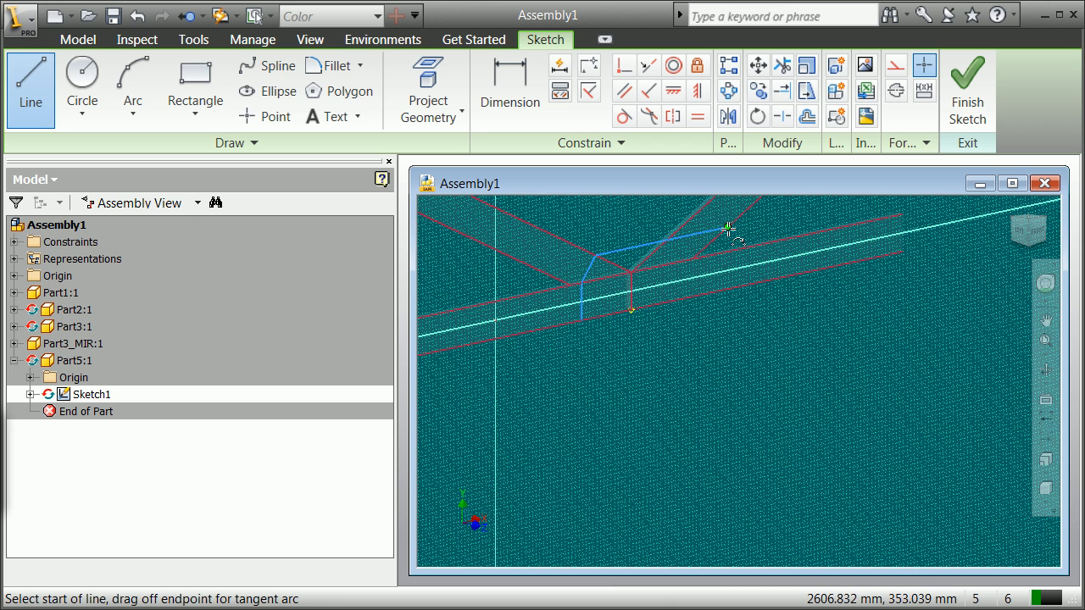
click(729, 229)
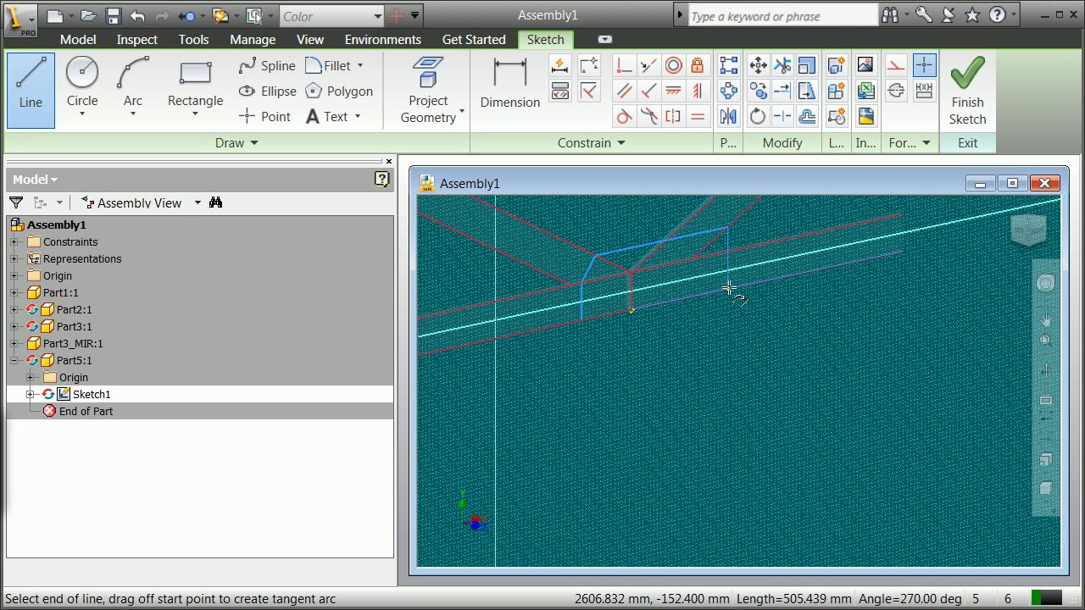
double_click(729, 289)
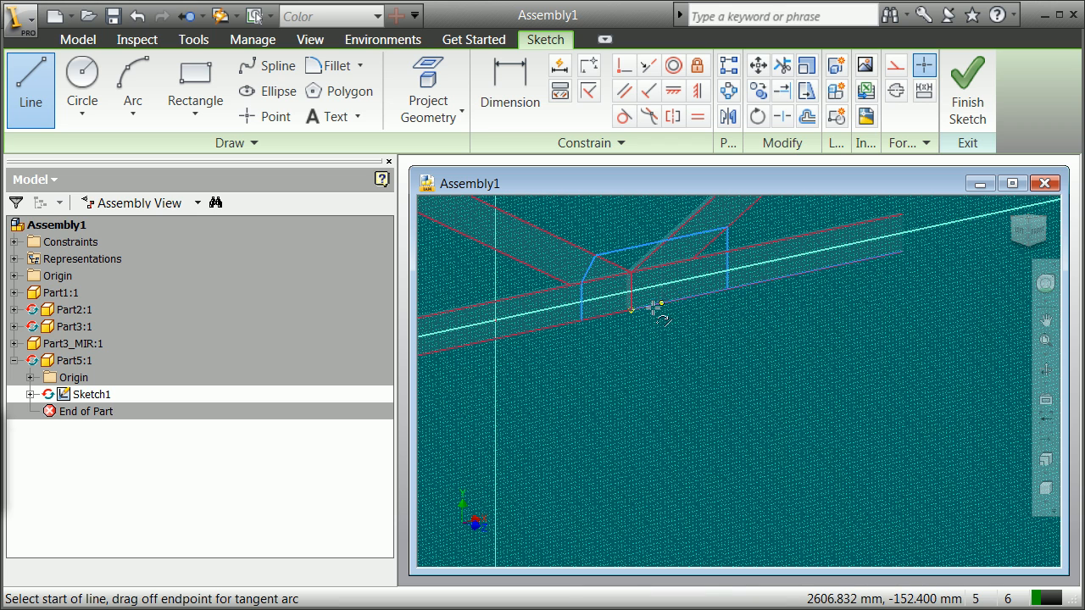
Step: Close the plate outline with a line along the boards' lower edge between the two vertical sides and finish the sketch
click(583, 321)
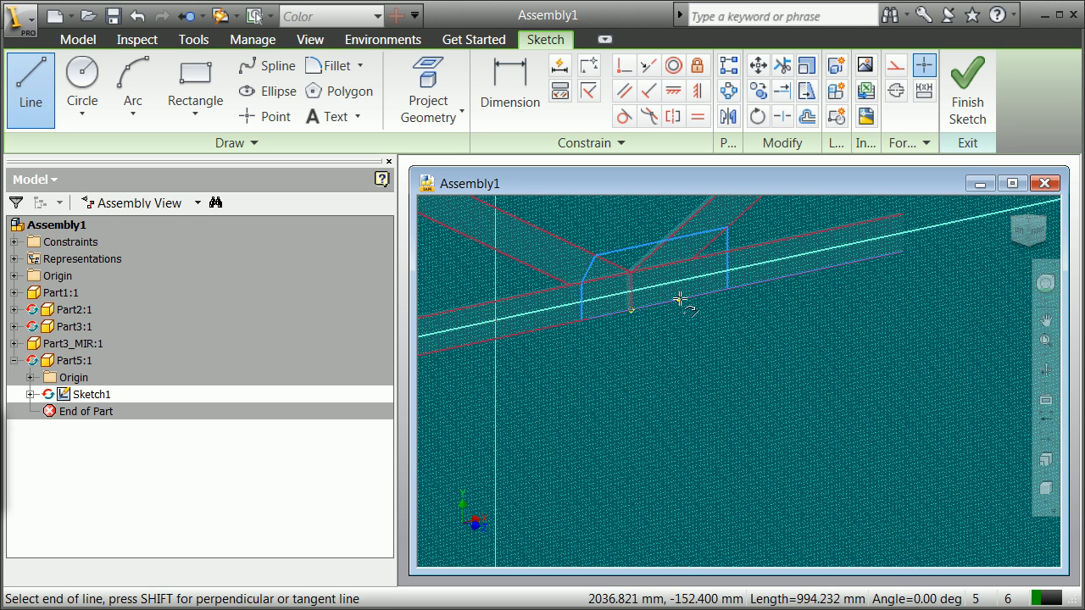
double_click(729, 289)
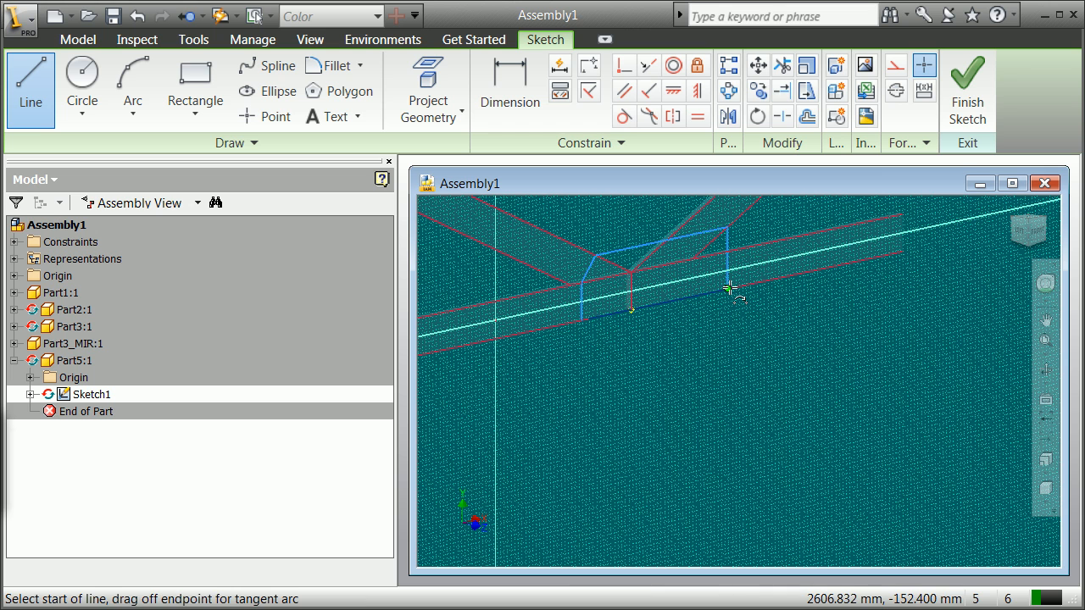
click(971, 93)
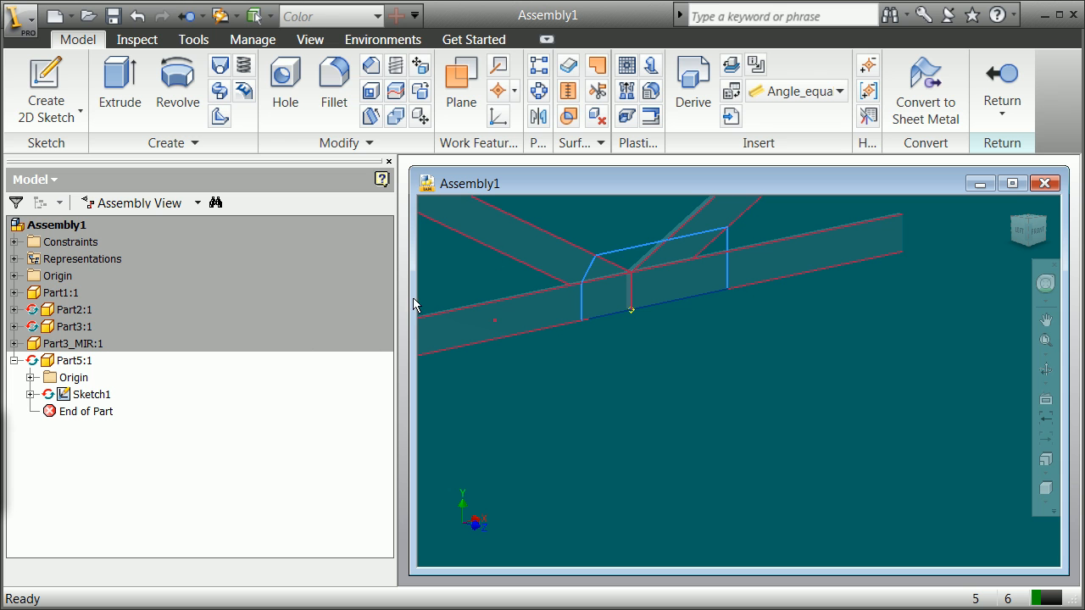
right_click(541, 232)
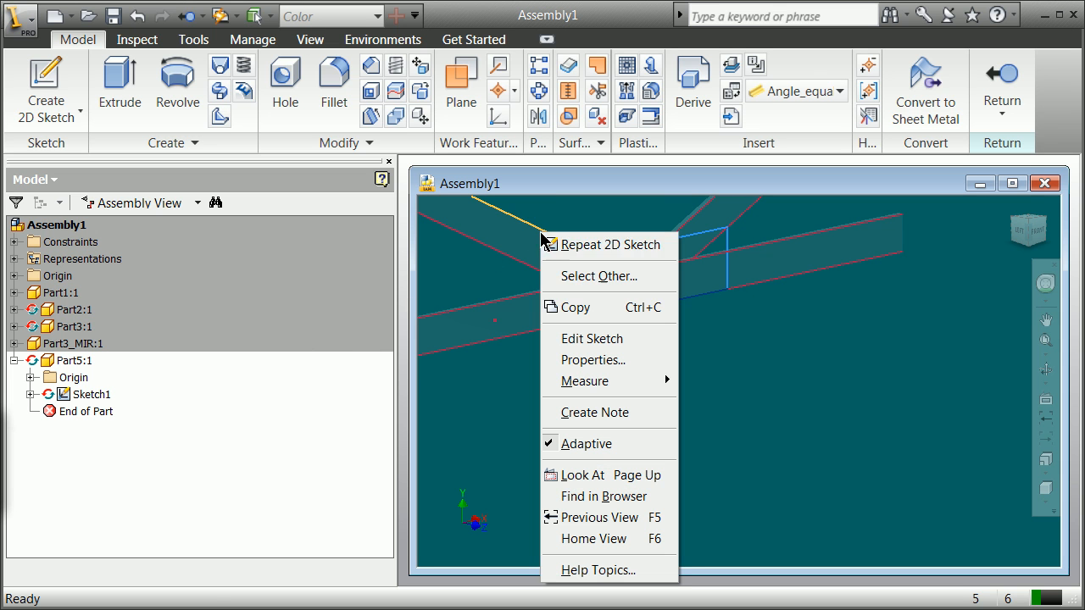
click(457, 291)
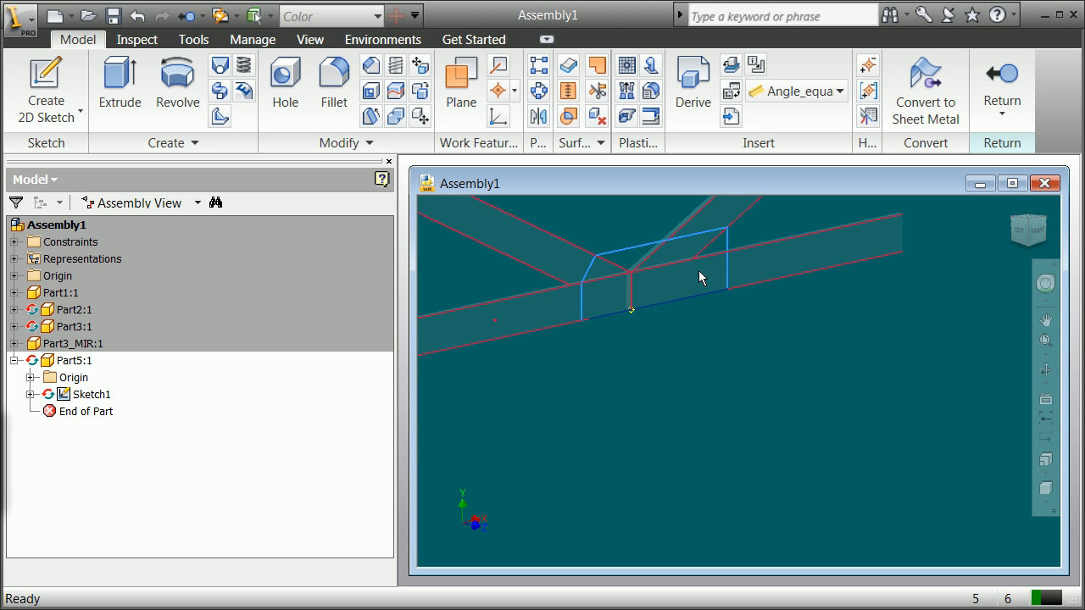
Step: Extrude all regions inside the plate outline by 1 in outward from the boards and return to the assembly
click(131, 110)
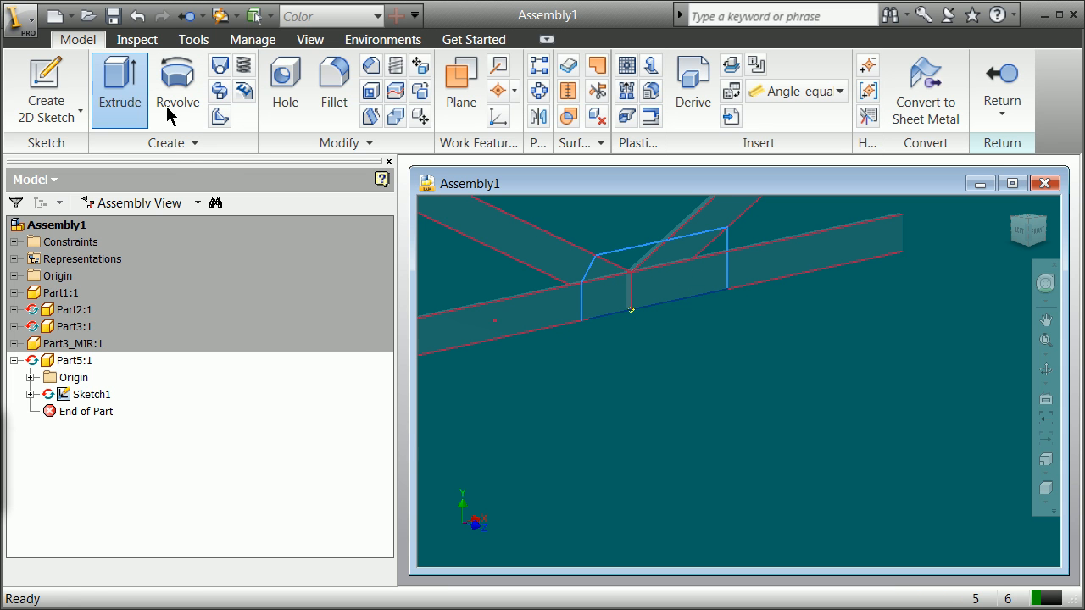
click(605, 284)
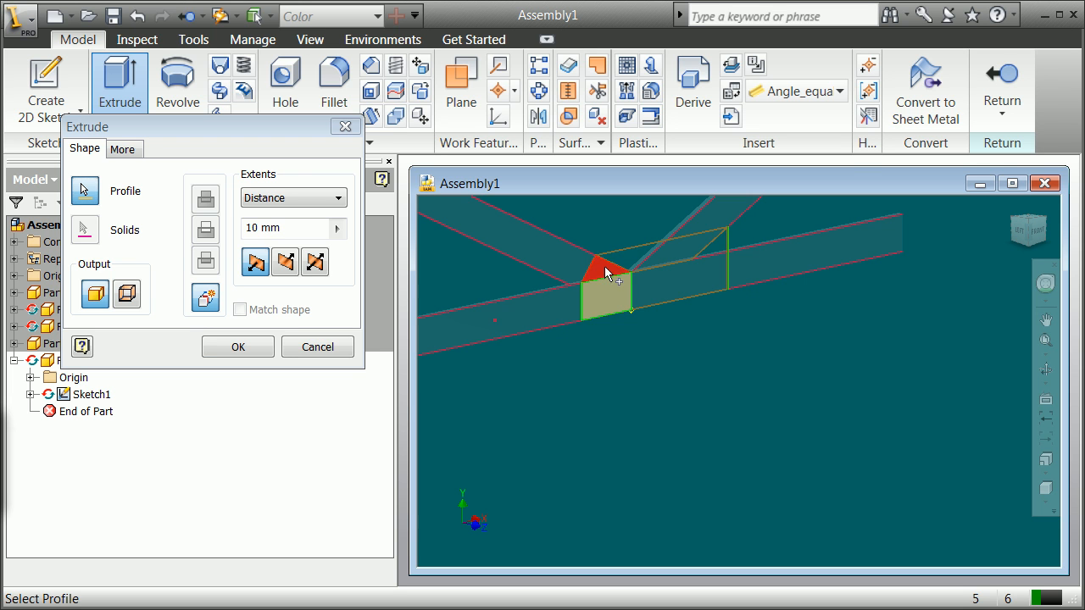
click(653, 291)
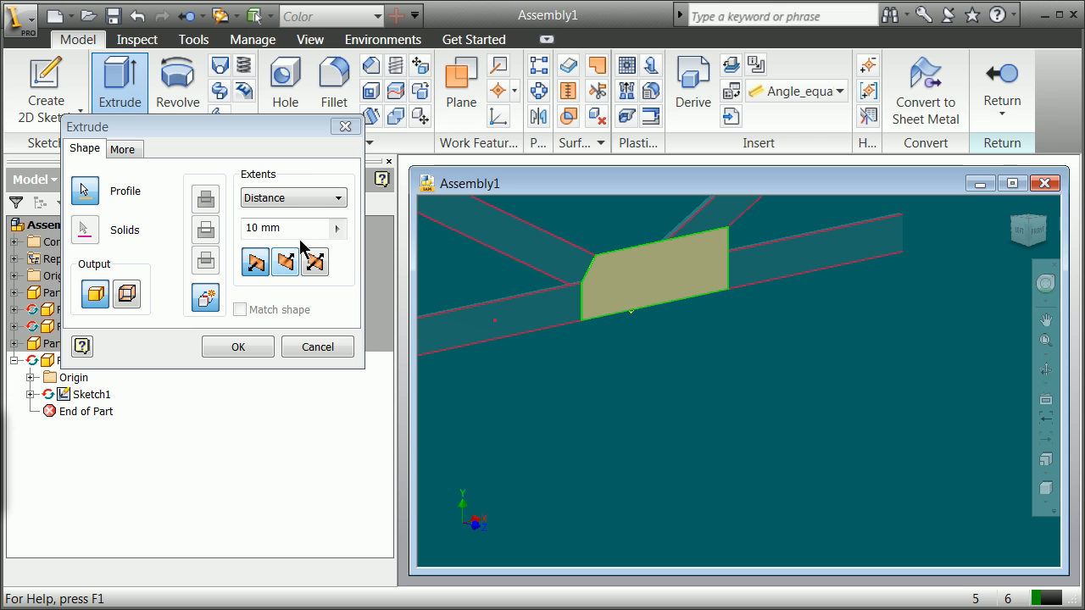
click(254, 266)
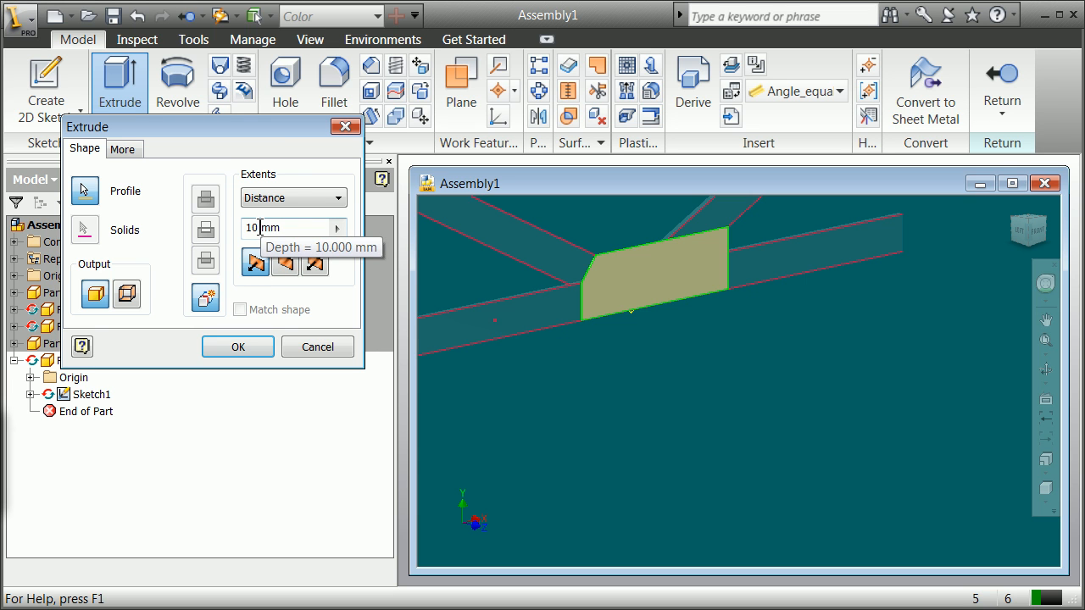
double_click(259, 227)
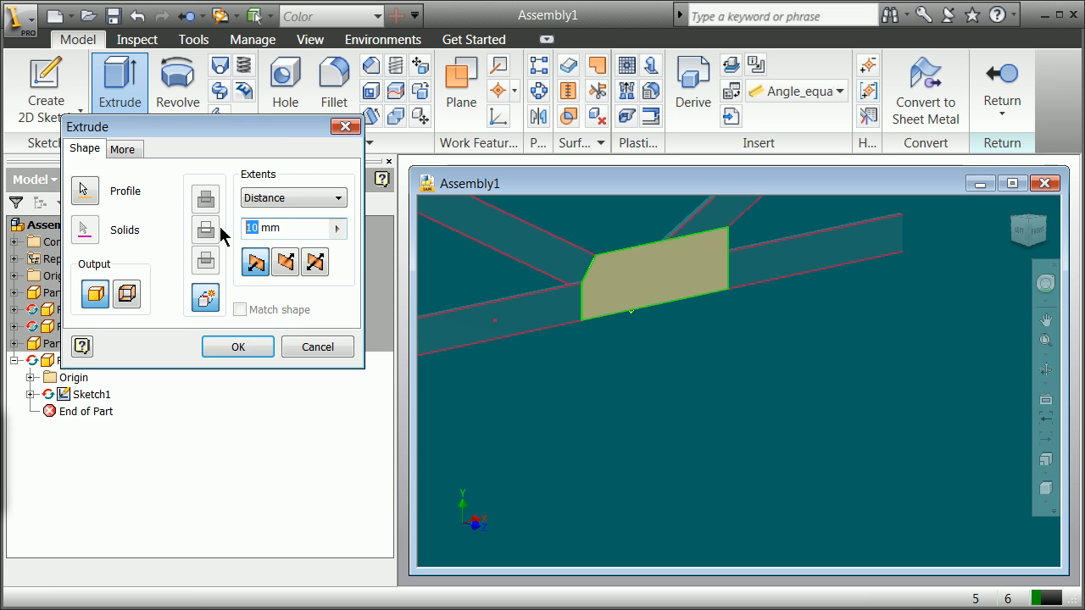
text(1)
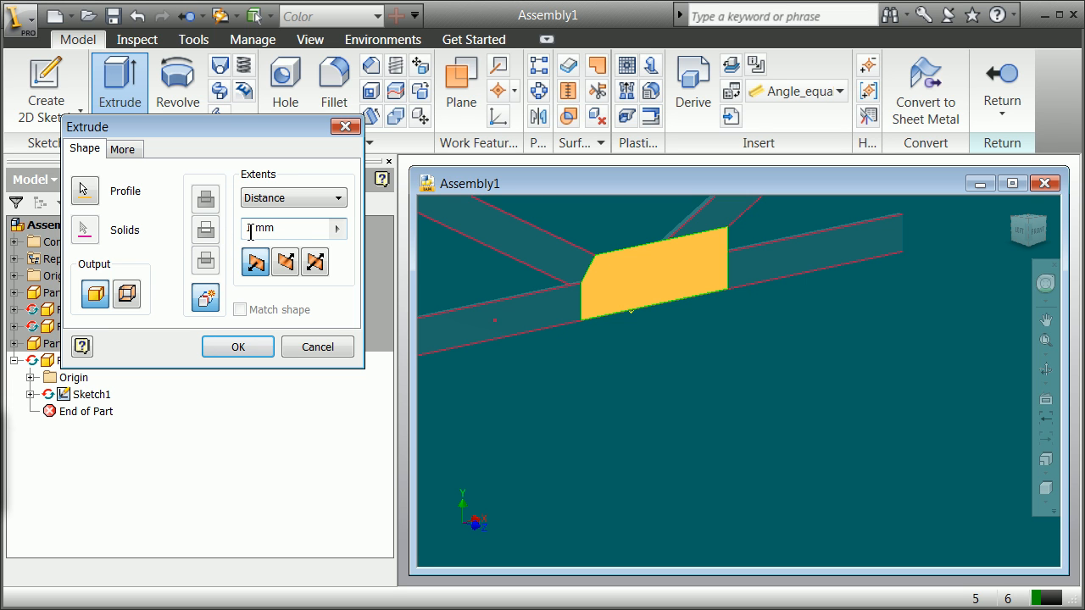
double_click(279, 227)
text(n)
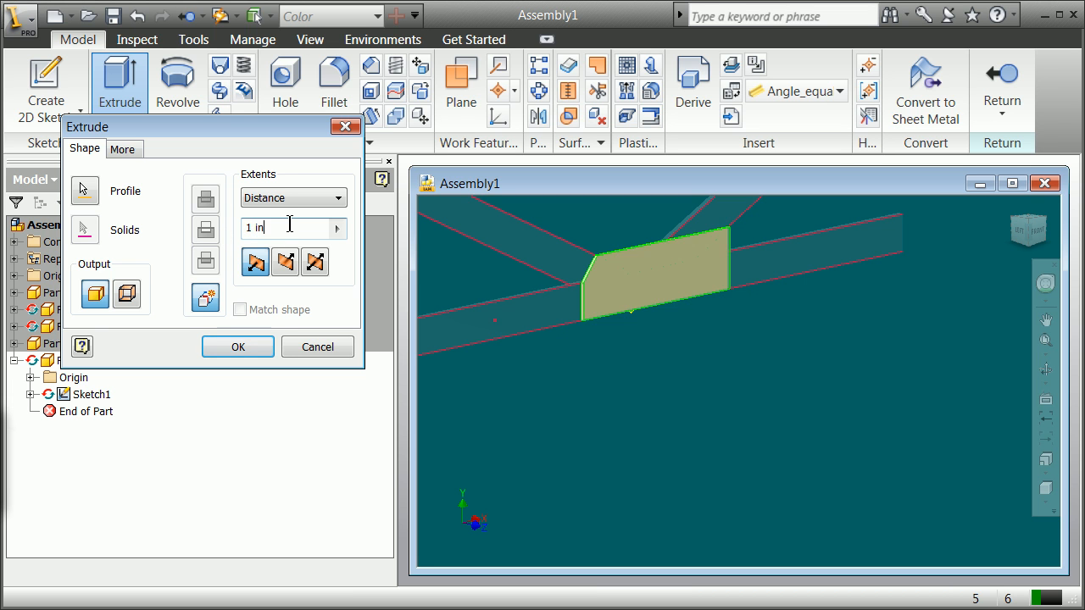
key(Return)
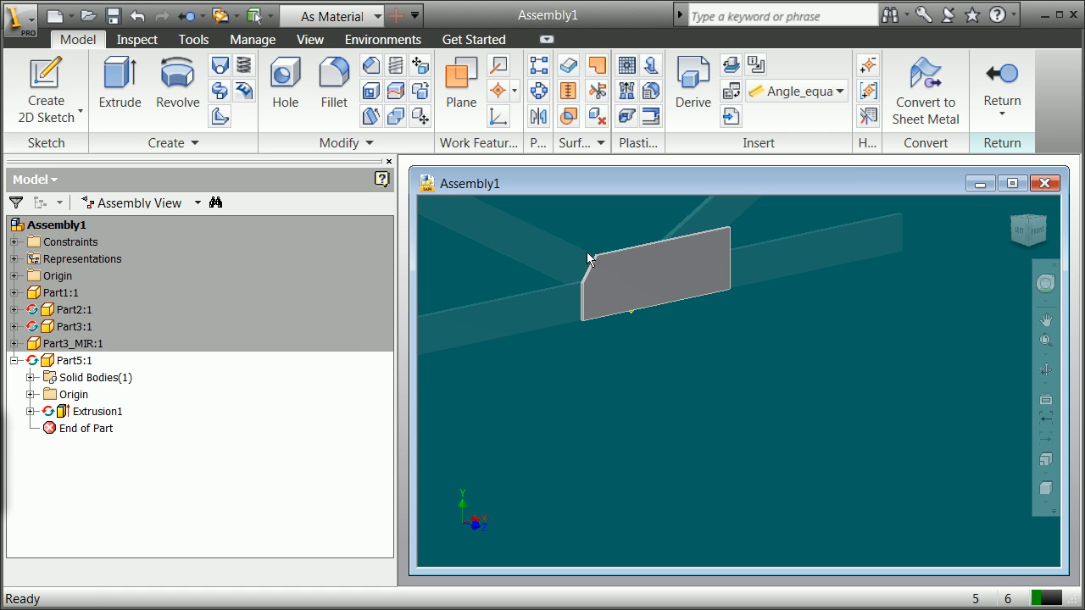
click(999, 76)
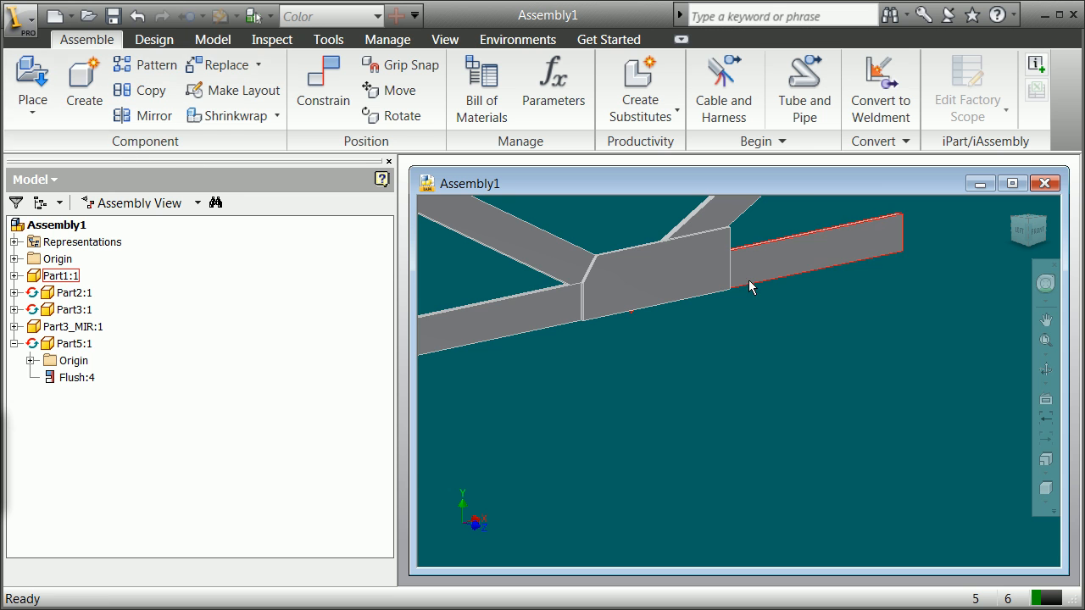
Step: Open the gusset plate Part5 for in-place editing within the assembly
scroll(752, 288, down, 4)
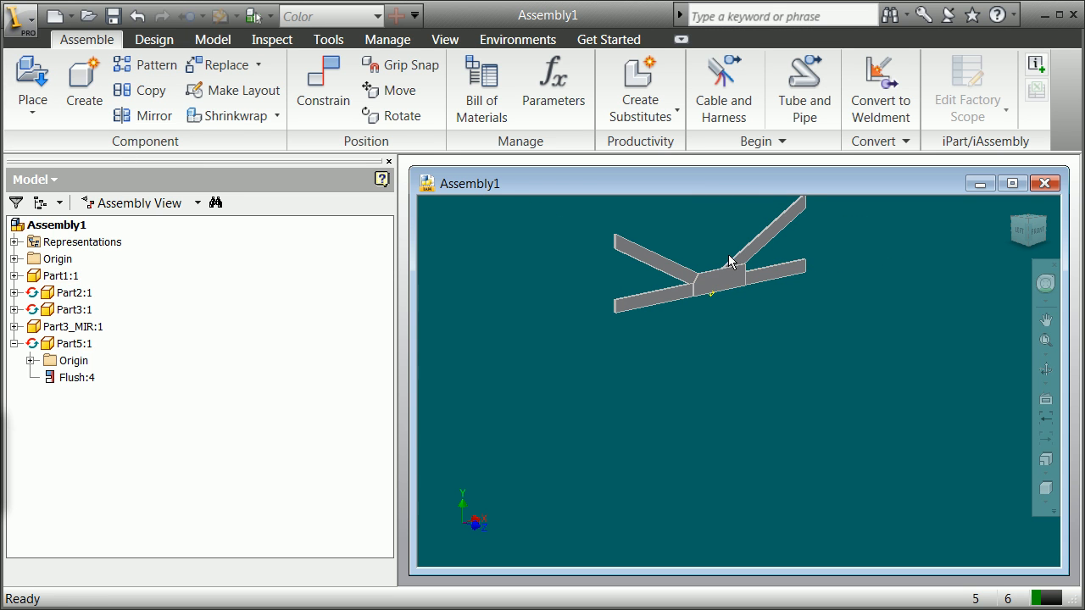
scroll(724, 226, up, 4)
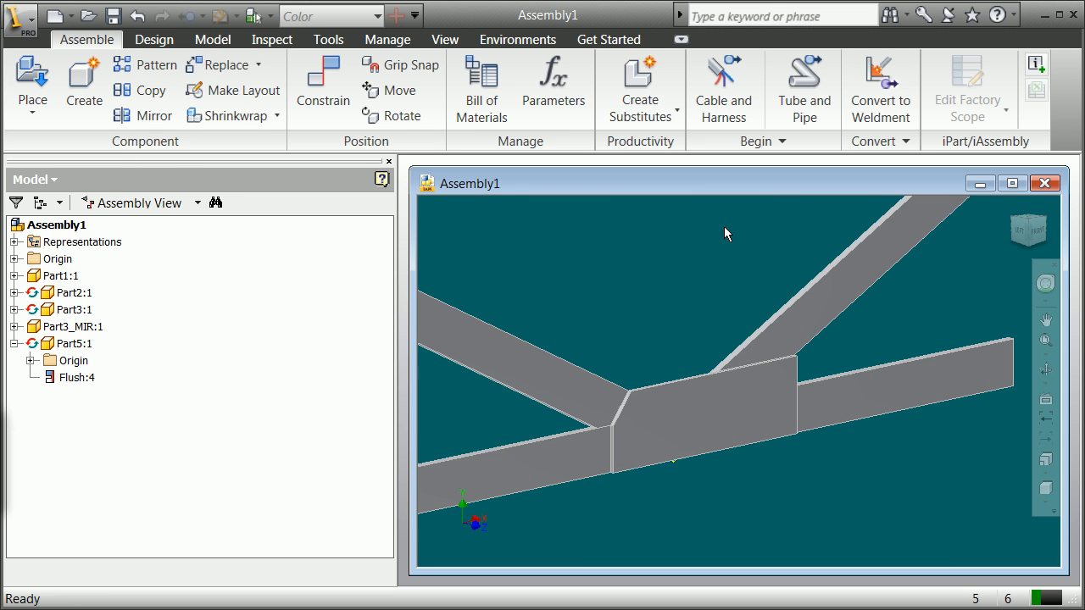
scroll(724, 226, down, 5)
scroll(726, 217, up, 3)
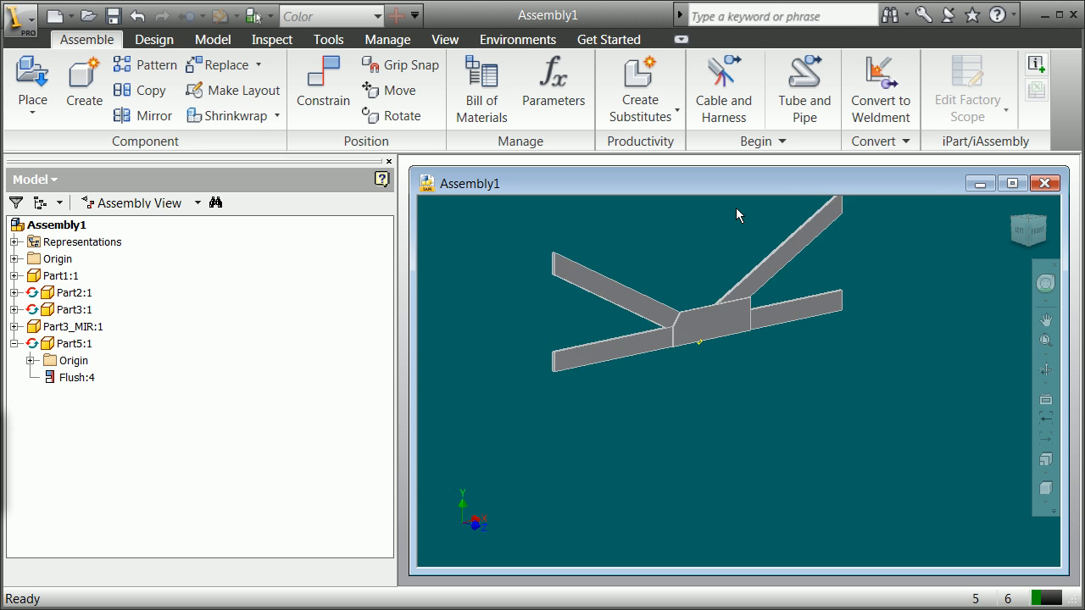
scroll(736, 212, up, 3)
scroll(736, 212, down, 2)
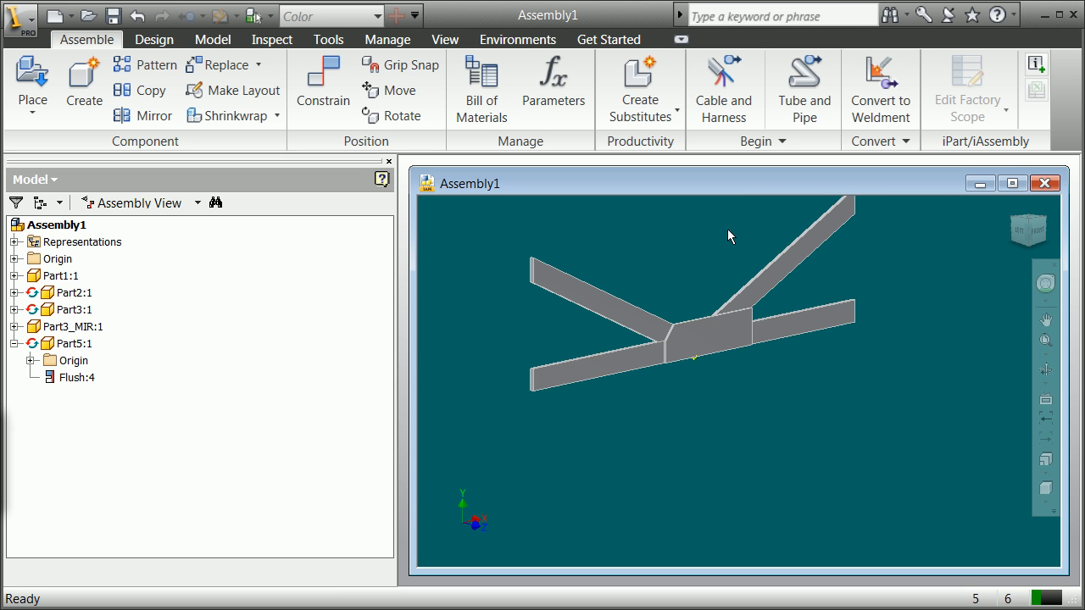
double_click(735, 329)
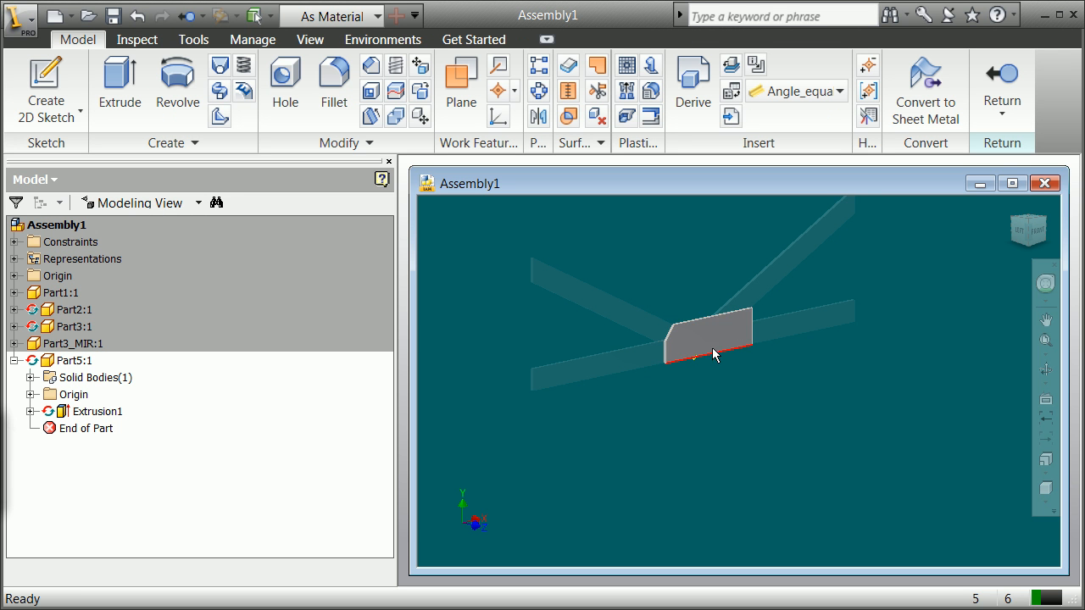